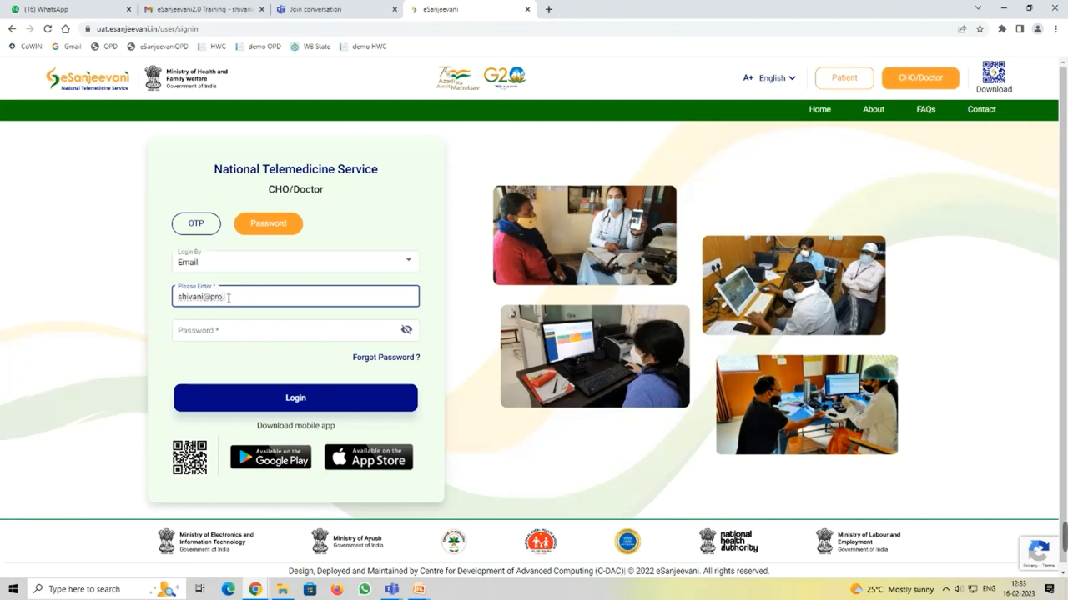
# Step: Enter the account password in the provider login form
pyautogui.click(246, 330)
pyautogui.write('•')
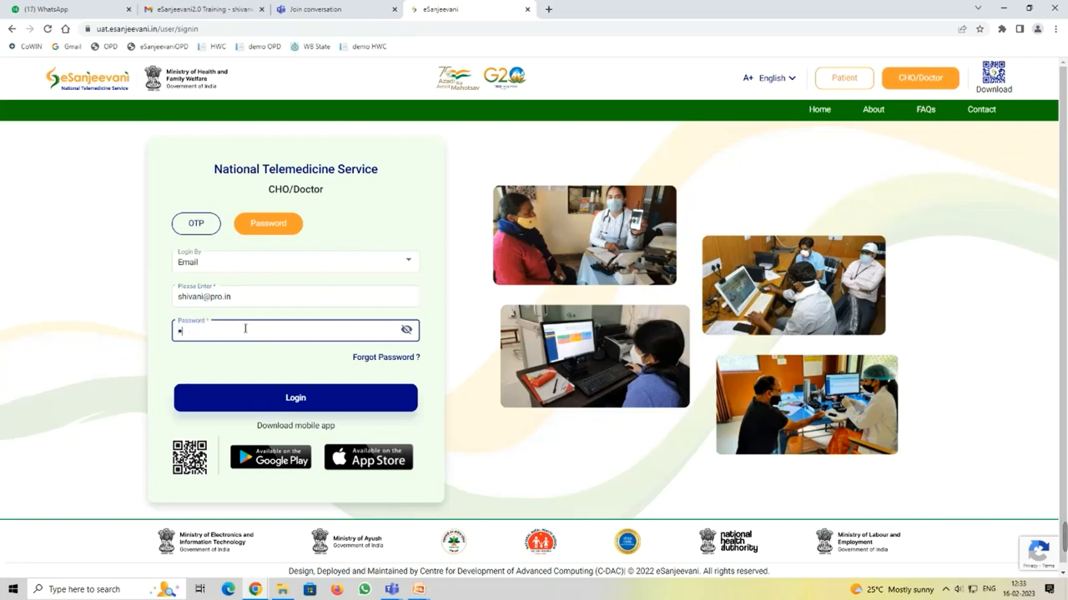
pyautogui.write('•••••••')
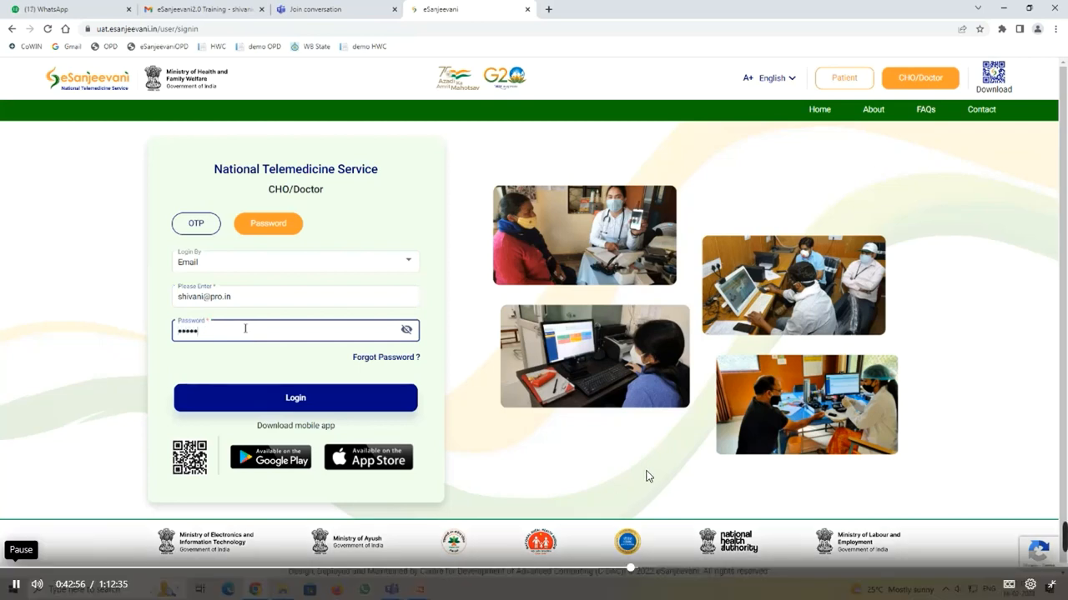
pyautogui.write('•')
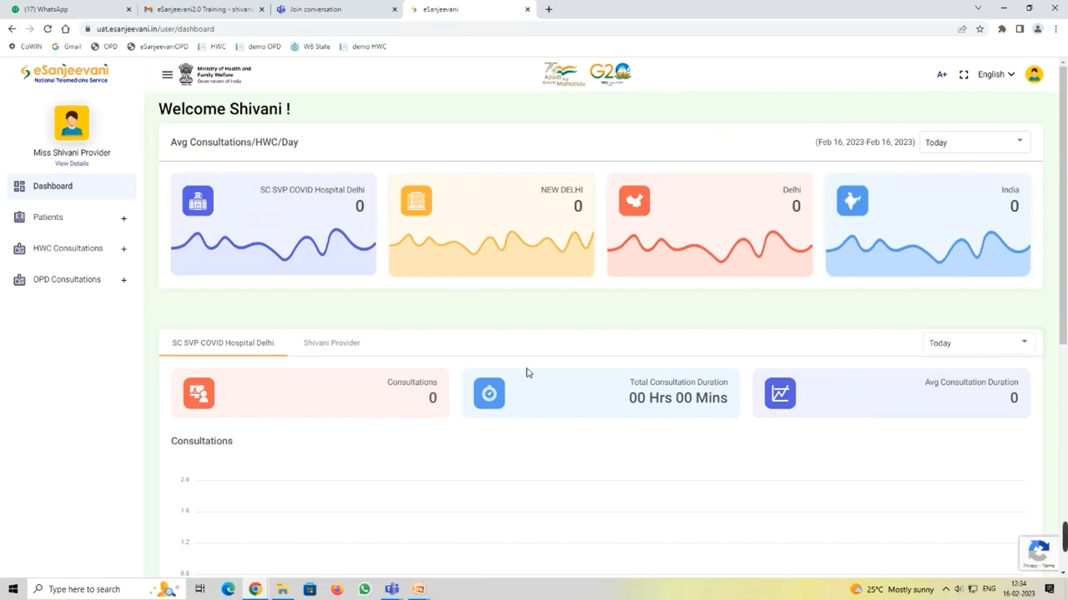
# Step: Open Add Patient, try the ABHA Yes/No and OTP options, then register without ABHA
pyautogui.click(48, 217)
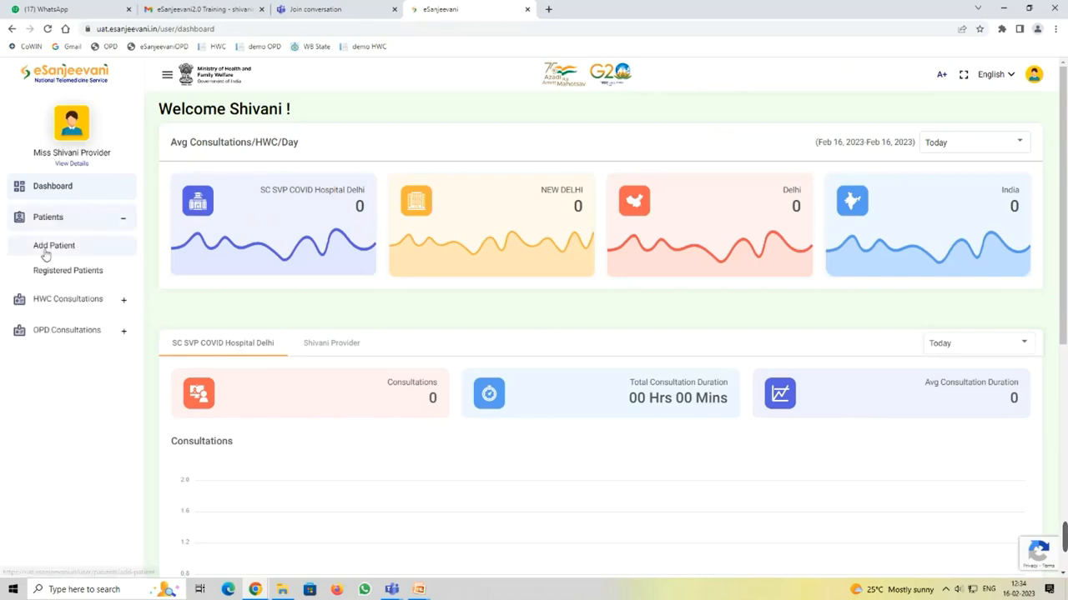
pyautogui.click(53, 247)
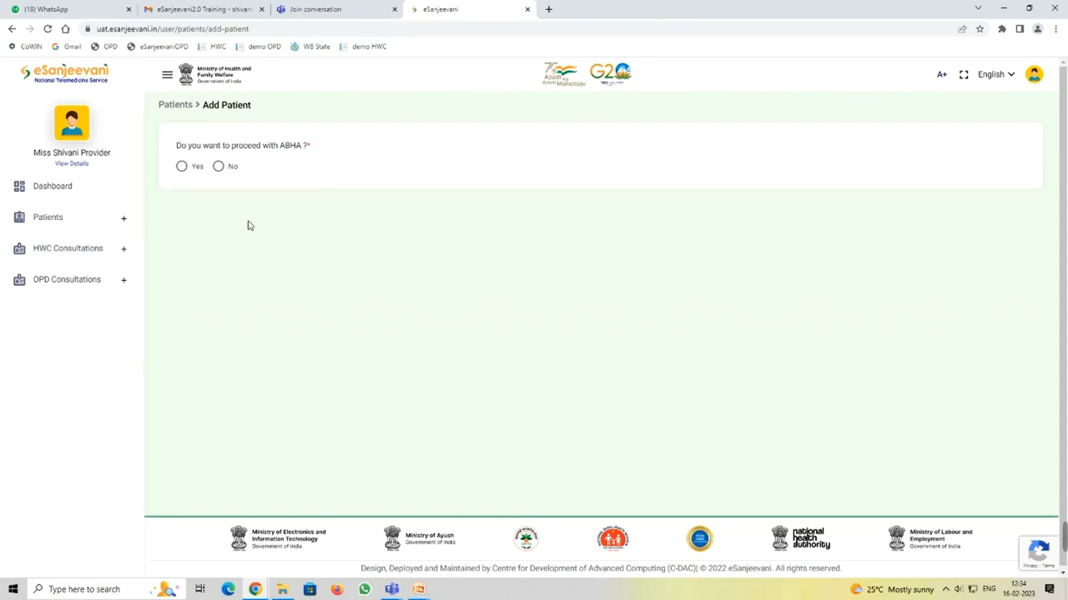
pyautogui.click(181, 166)
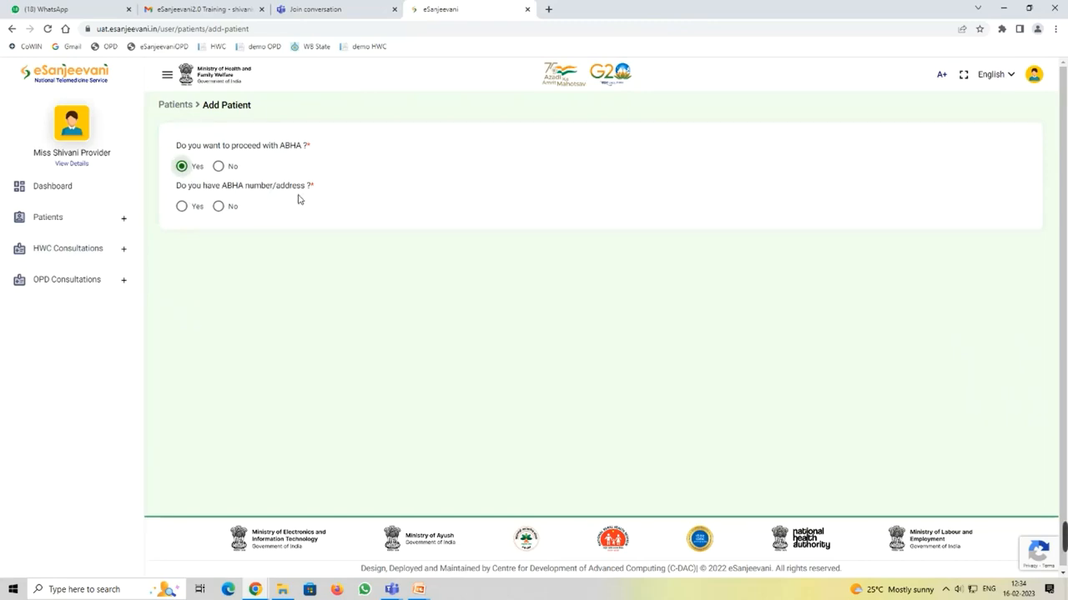
pyautogui.click(181, 208)
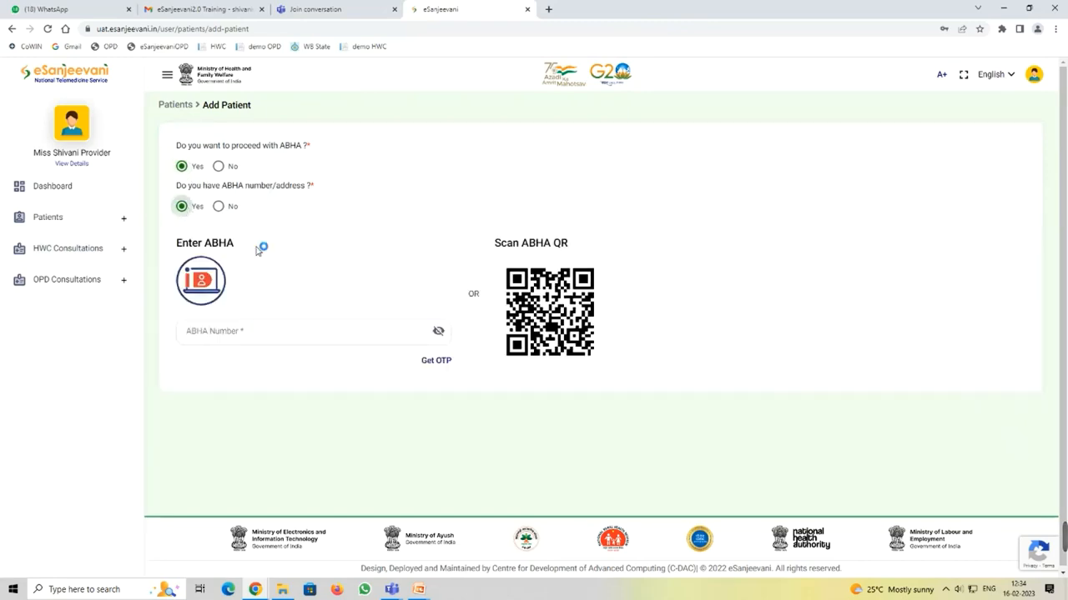
pyautogui.click(220, 207)
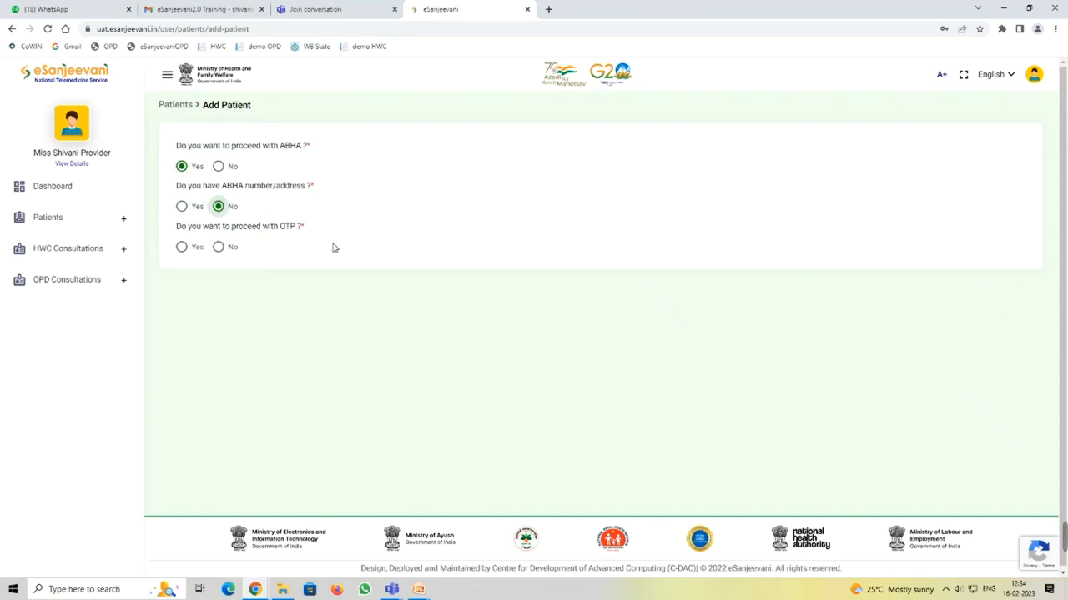
pyautogui.click(182, 247)
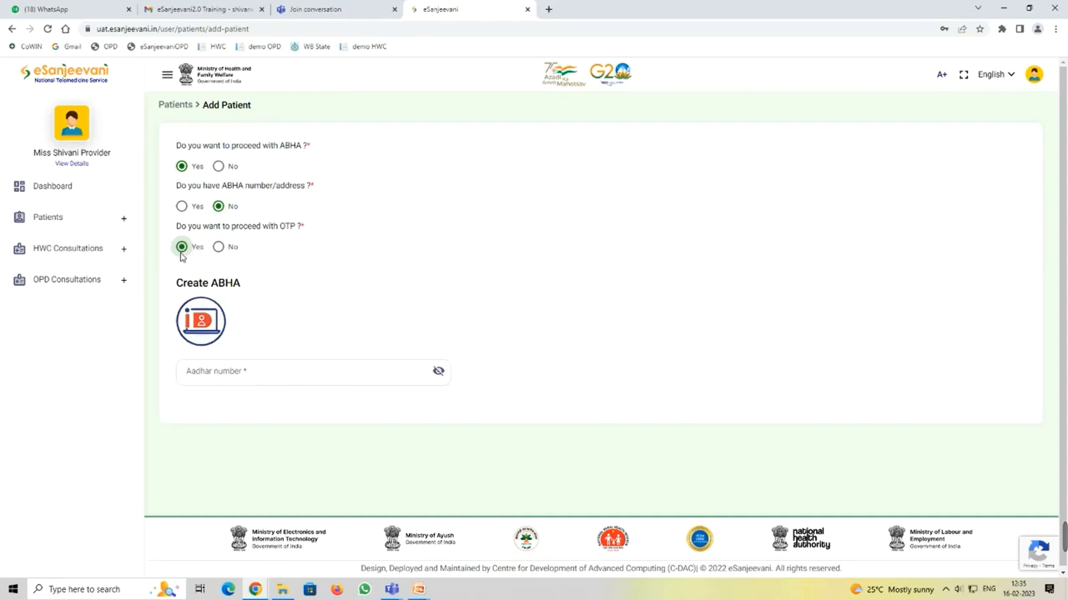
pyautogui.click(219, 207)
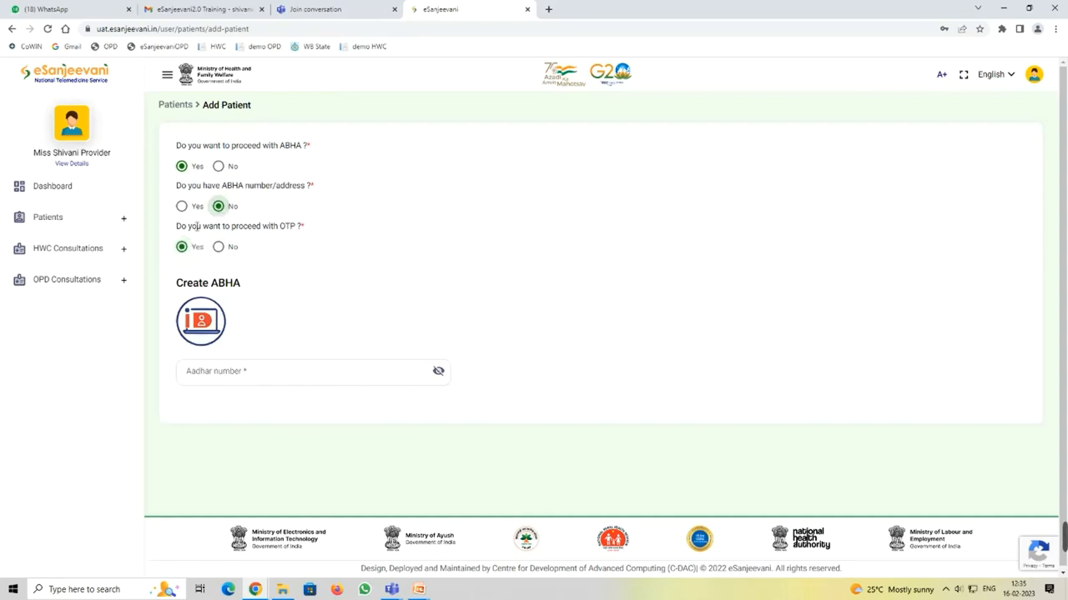
pyautogui.click(219, 247)
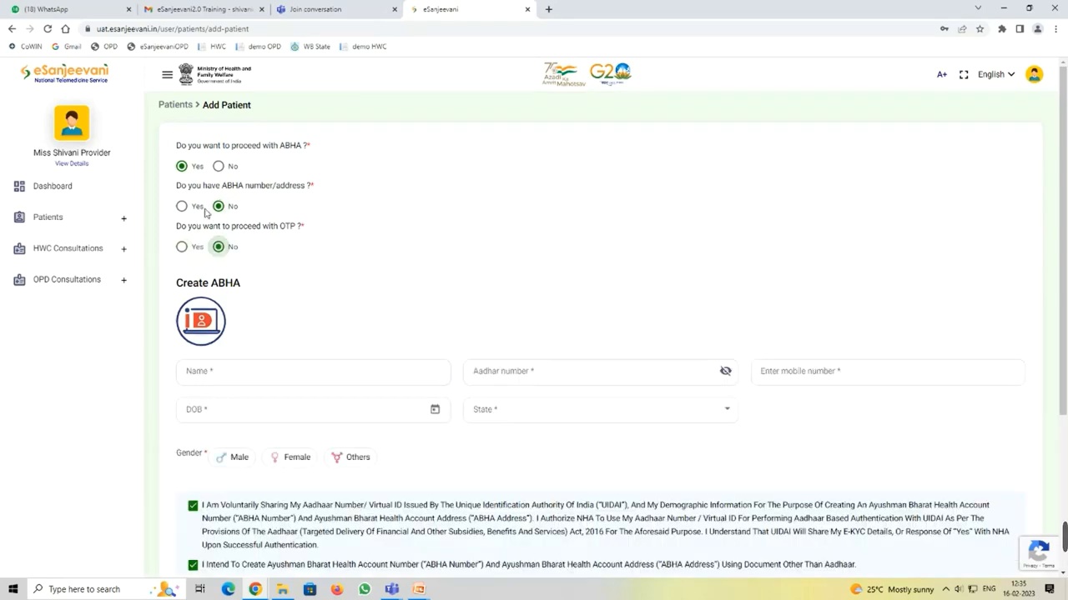
pyautogui.click(218, 167)
pyautogui.click(256, 196)
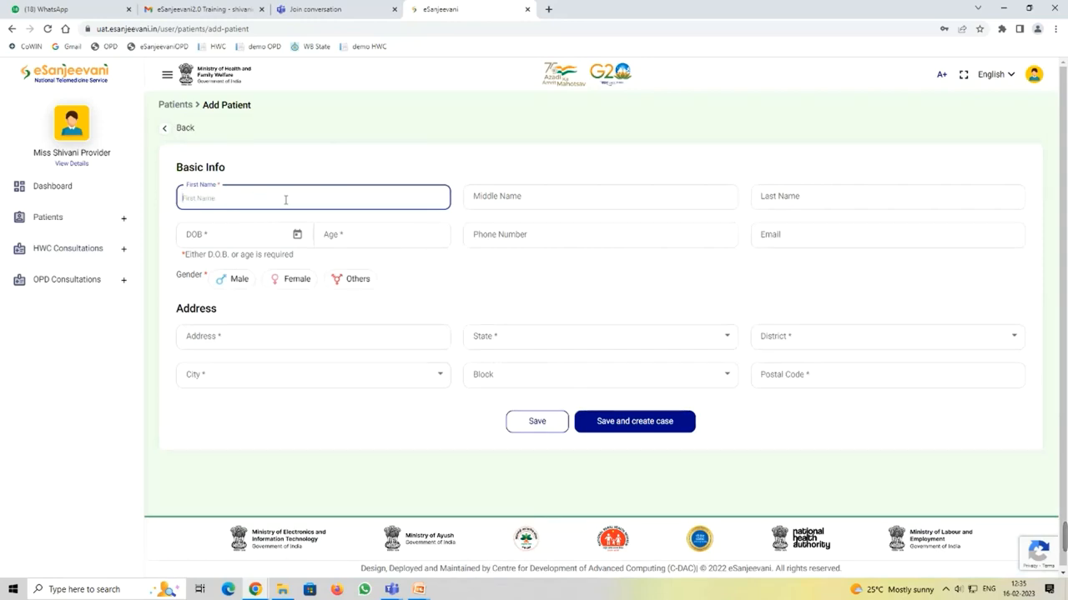
# Step: Enter the patient's first and last name
pyautogui.click(768, 197)
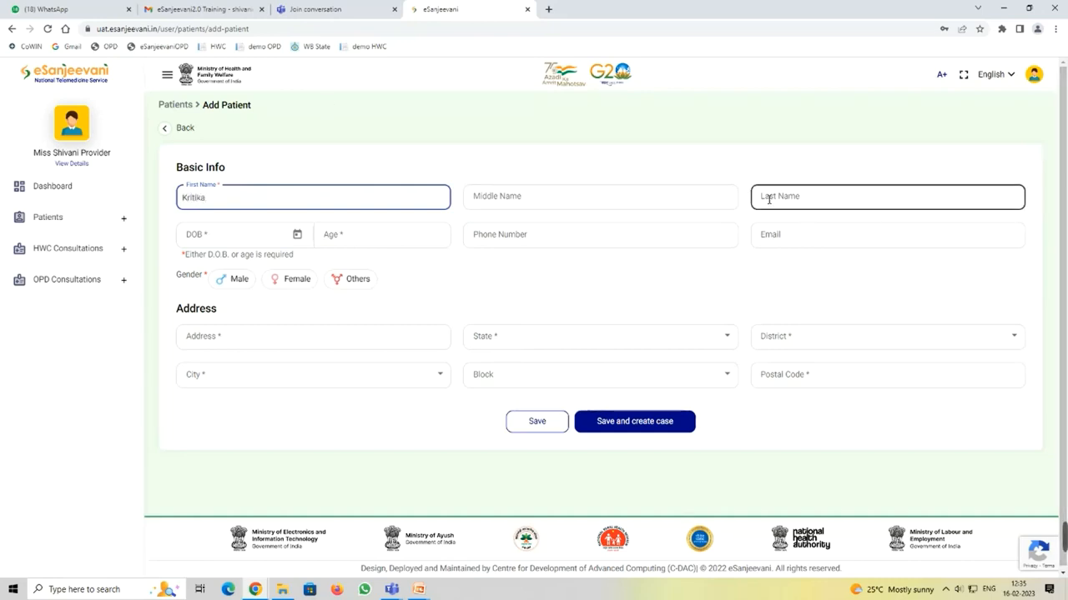
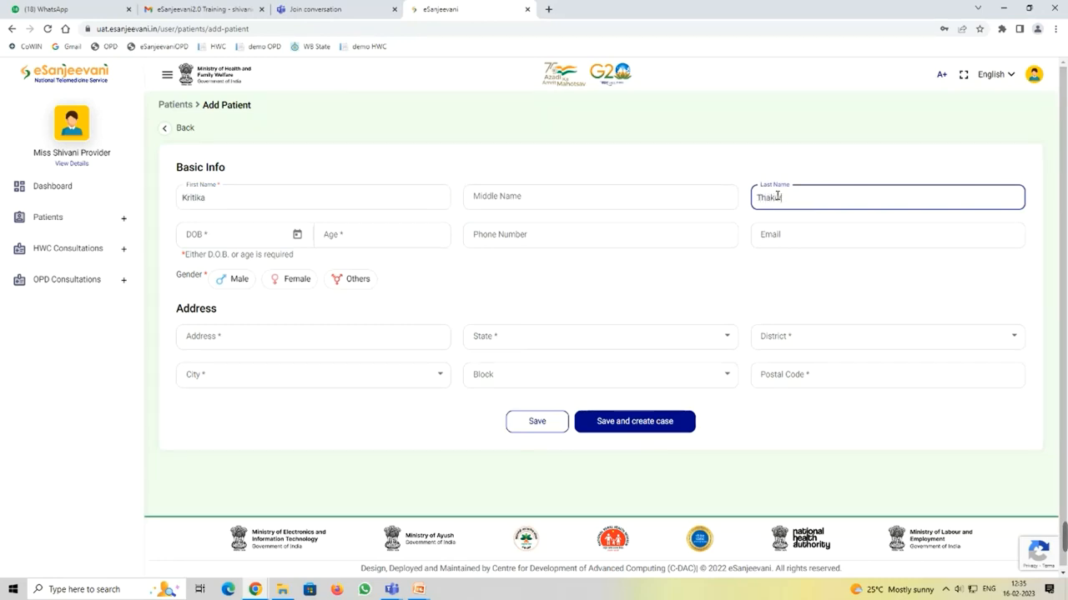
# Step: Set date of birth to 07 June 1990 (age 32) and gender to Female
pyautogui.click(301, 237)
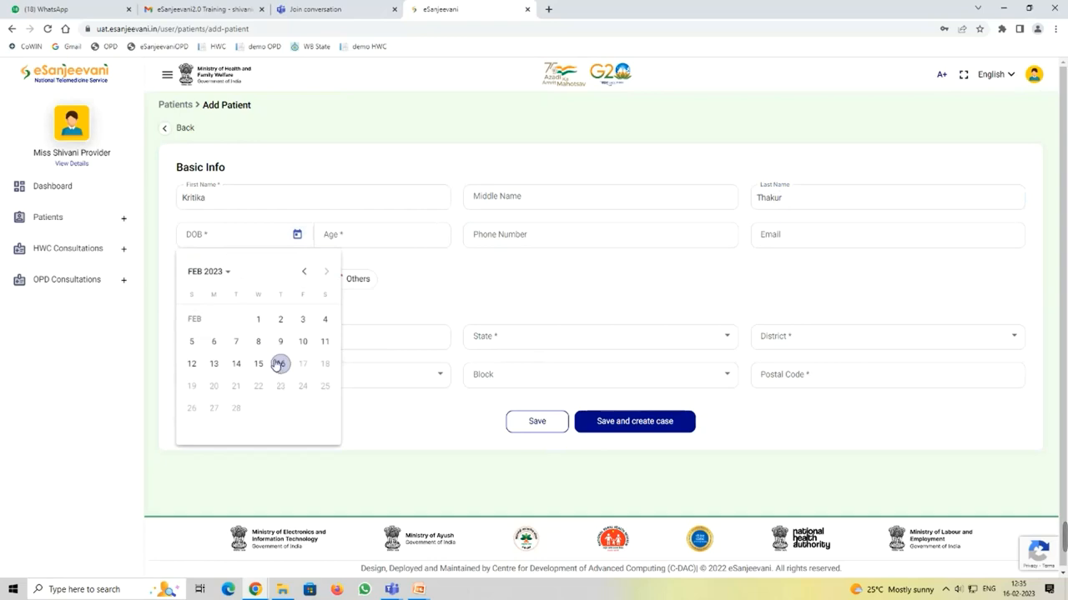
pyautogui.click(207, 272)
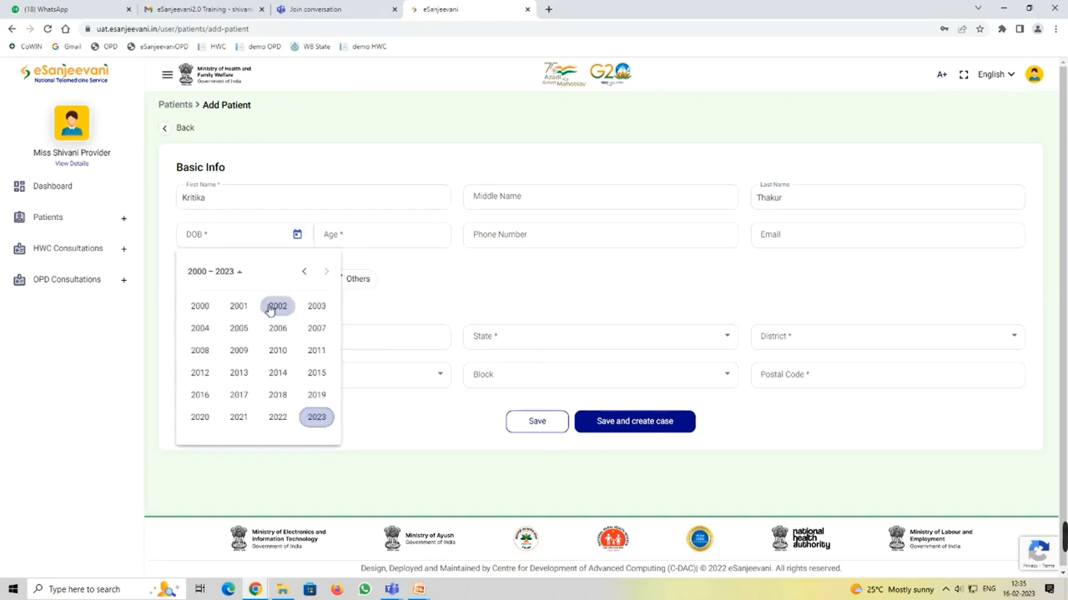
pyautogui.click(305, 275)
pyautogui.click(278, 372)
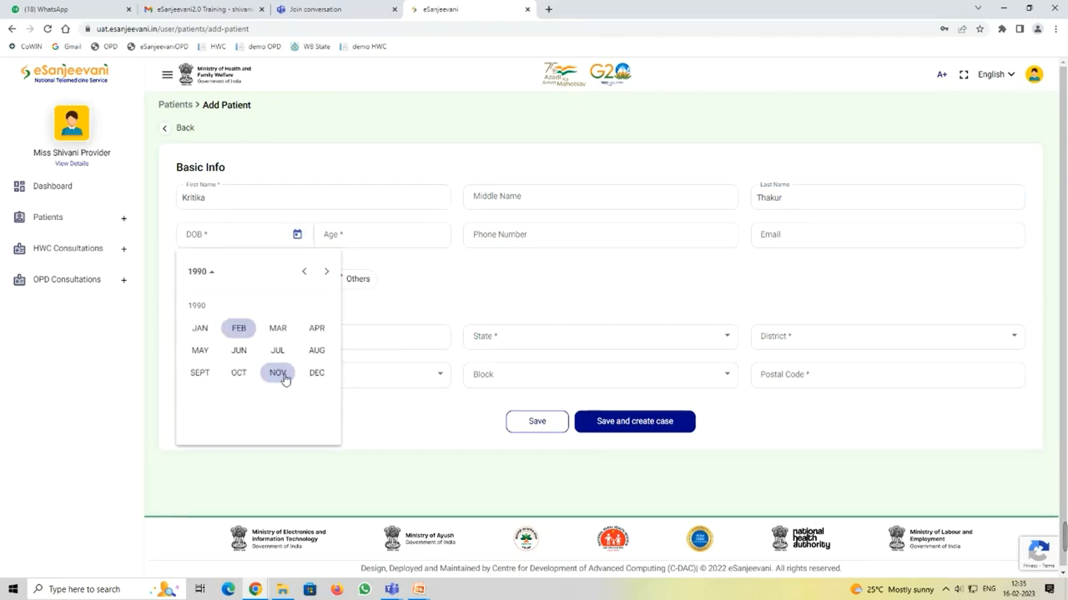
pyautogui.click(240, 350)
pyautogui.click(281, 341)
pyautogui.click(542, 234)
pyautogui.click(527, 237)
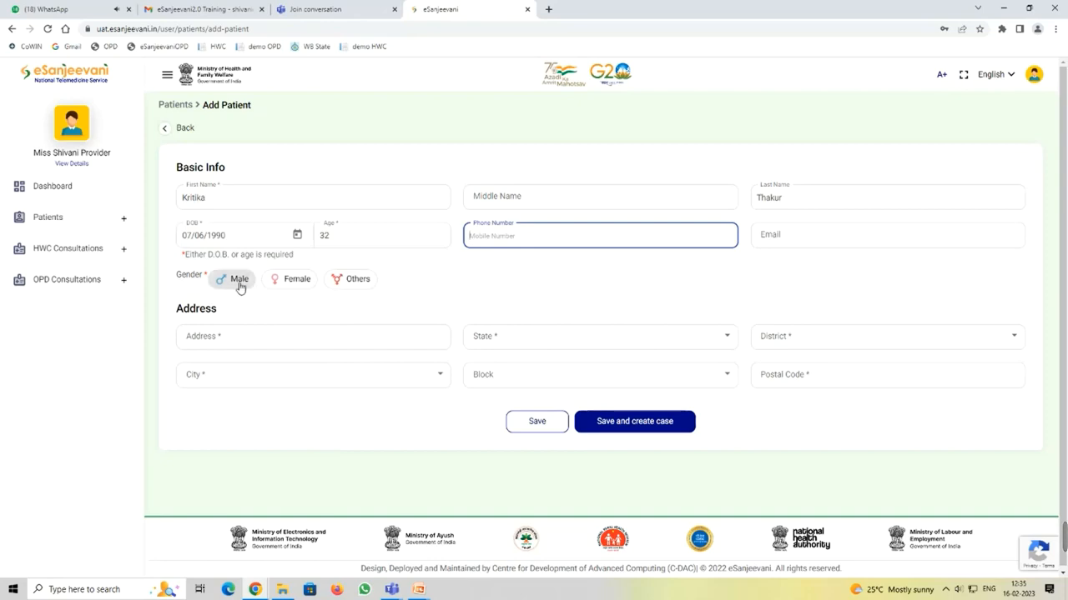
pyautogui.click(286, 279)
pyautogui.click(281, 335)
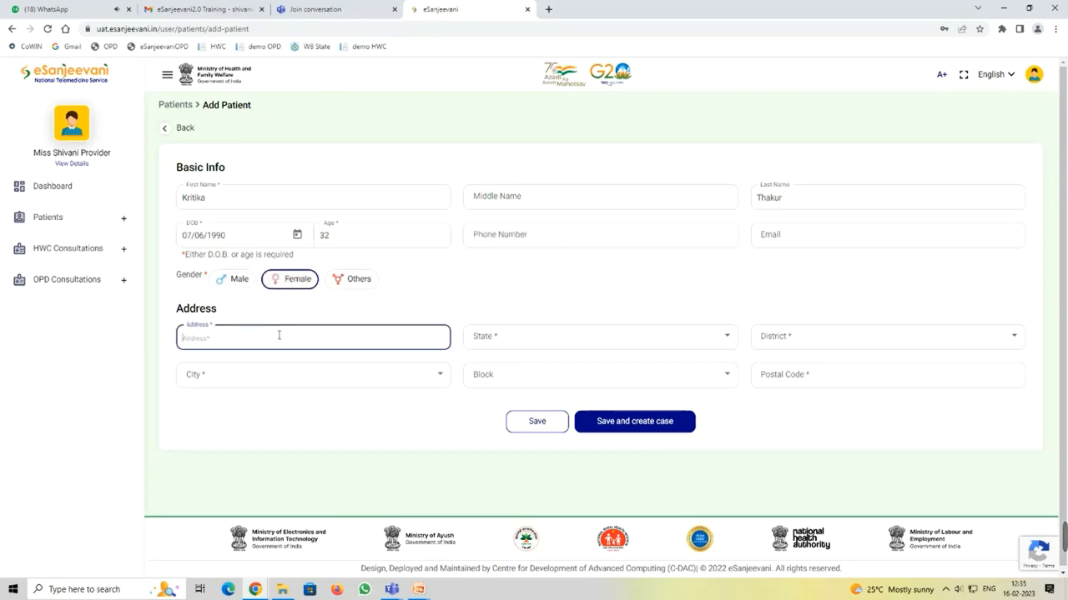
# Step: Enter the address with State Delhi, District New Delhi and City Delhi Cantonment
pyautogui.write('6777')
pyautogui.click(573, 342)
pyautogui.scroll(-1, 573, 344)
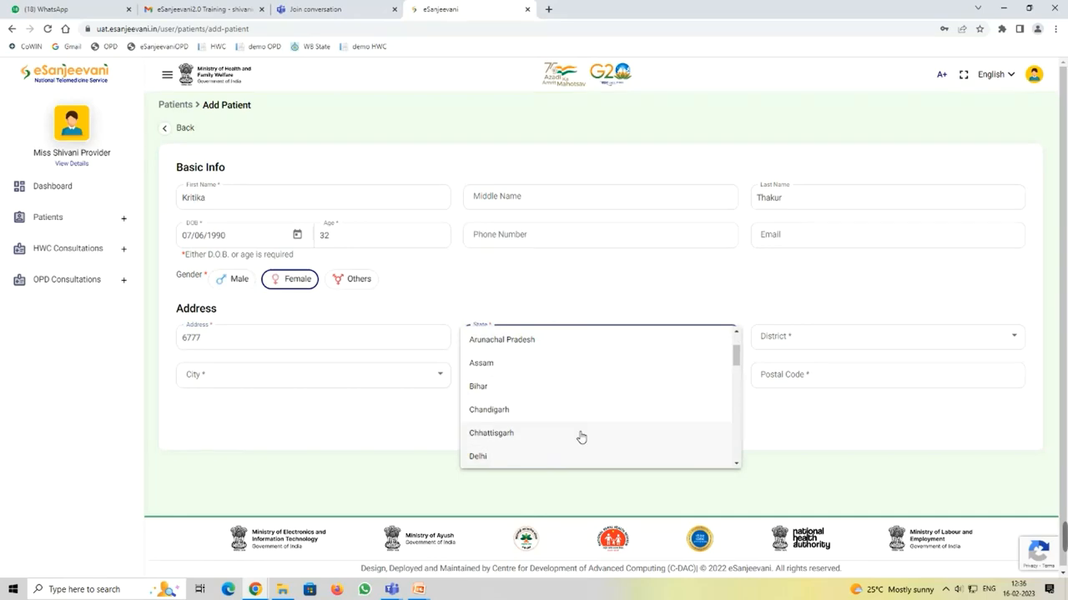
pyautogui.click(576, 458)
pyautogui.click(761, 340)
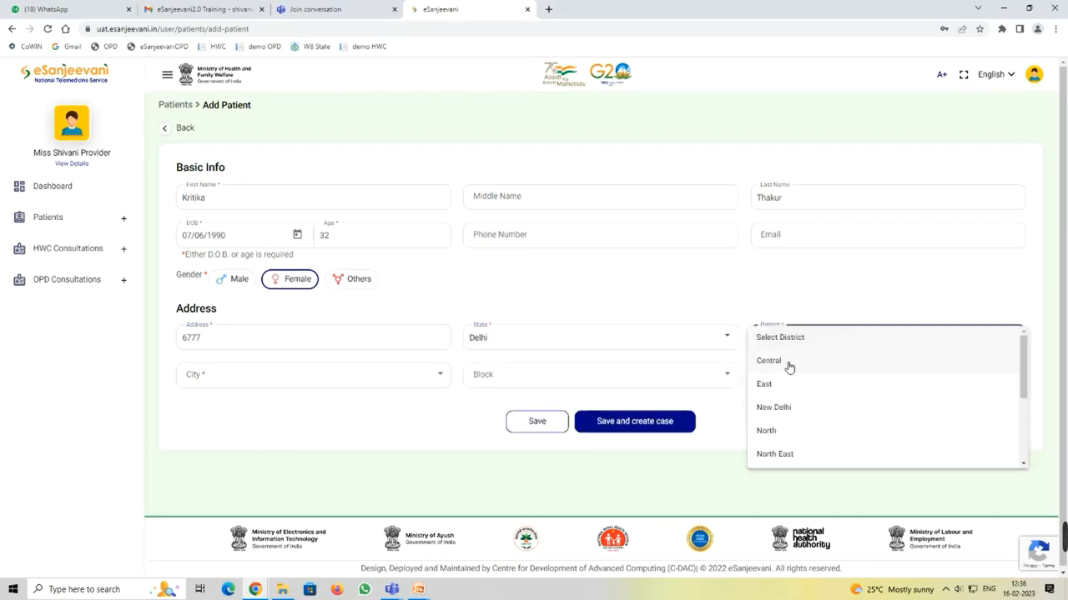
pyautogui.click(783, 412)
pyautogui.click(236, 379)
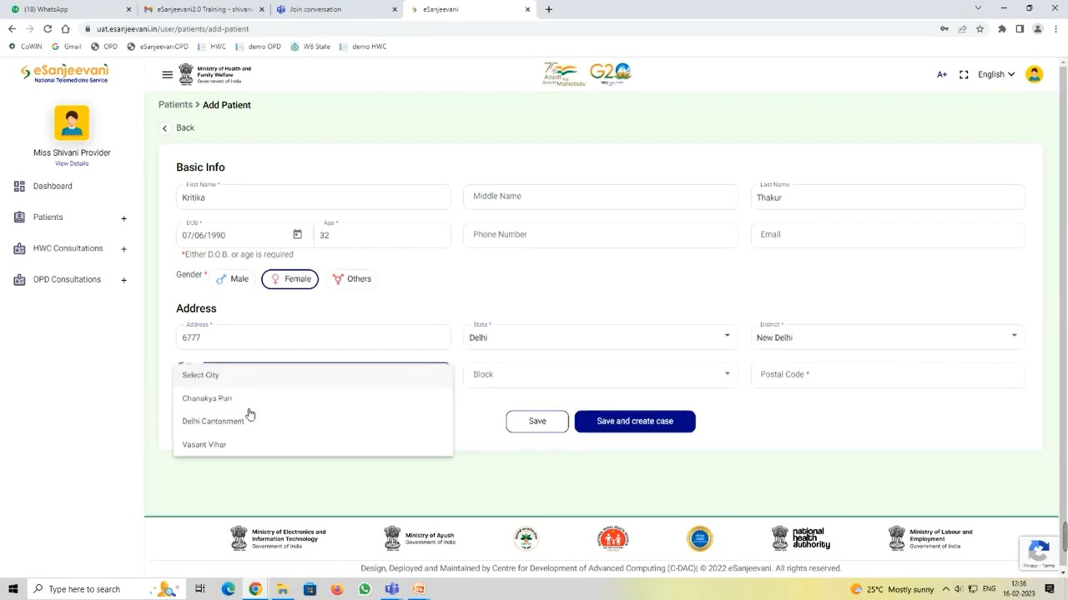
pyautogui.click(248, 422)
# Step: Skip the block, enter the postal code and save the patient to create a case
pyautogui.click(515, 385)
pyautogui.click(787, 382)
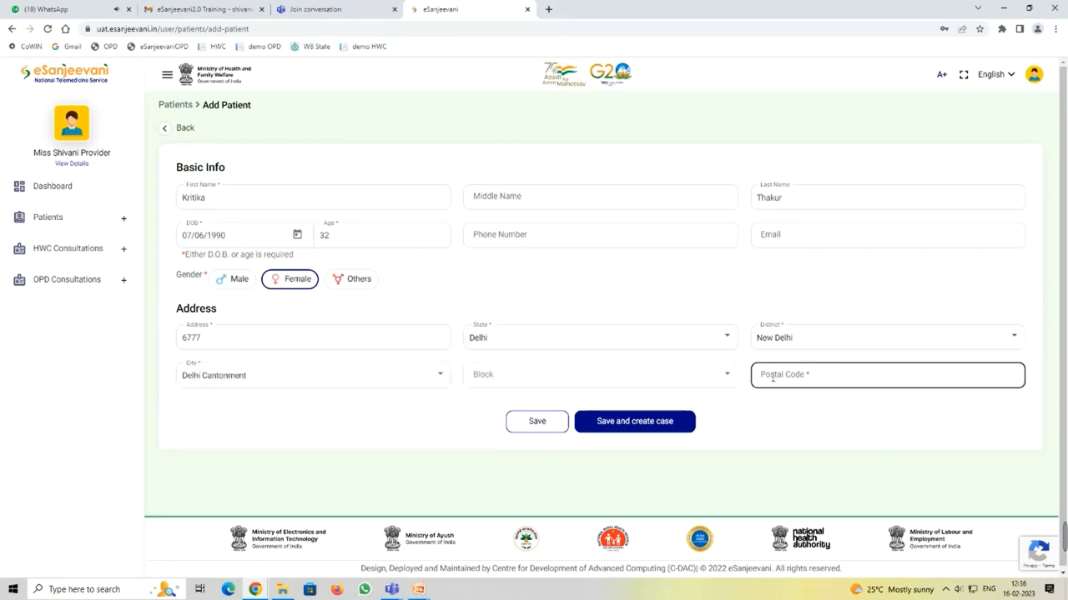
pyautogui.click(784, 377)
pyautogui.write('556778')
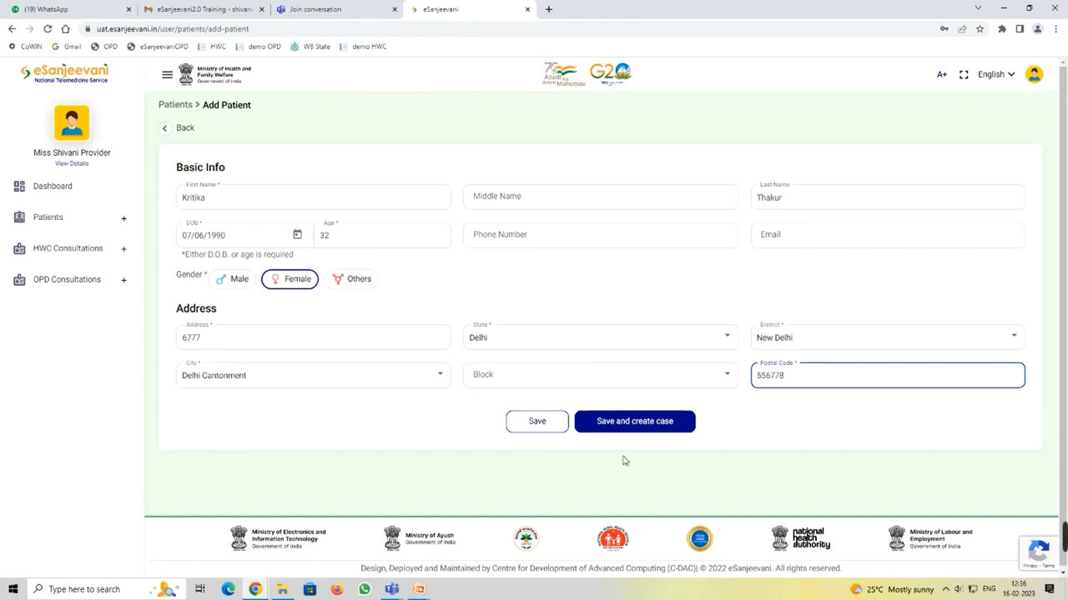
pyautogui.click(639, 423)
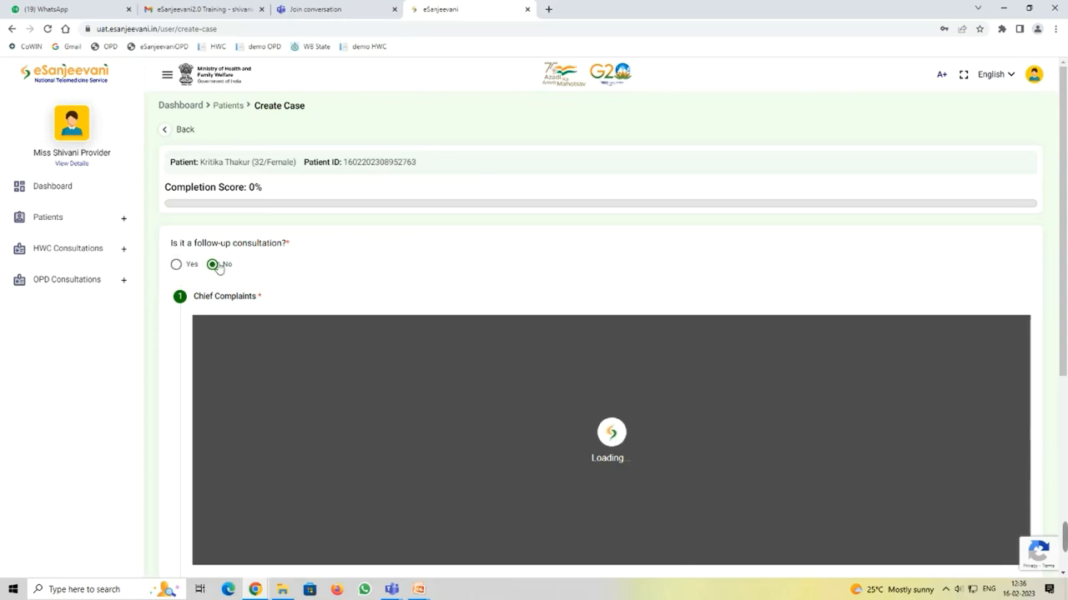
# Step: Record Fever and Cough as the chief complaints
pyautogui.scroll(-2, 579, 252)
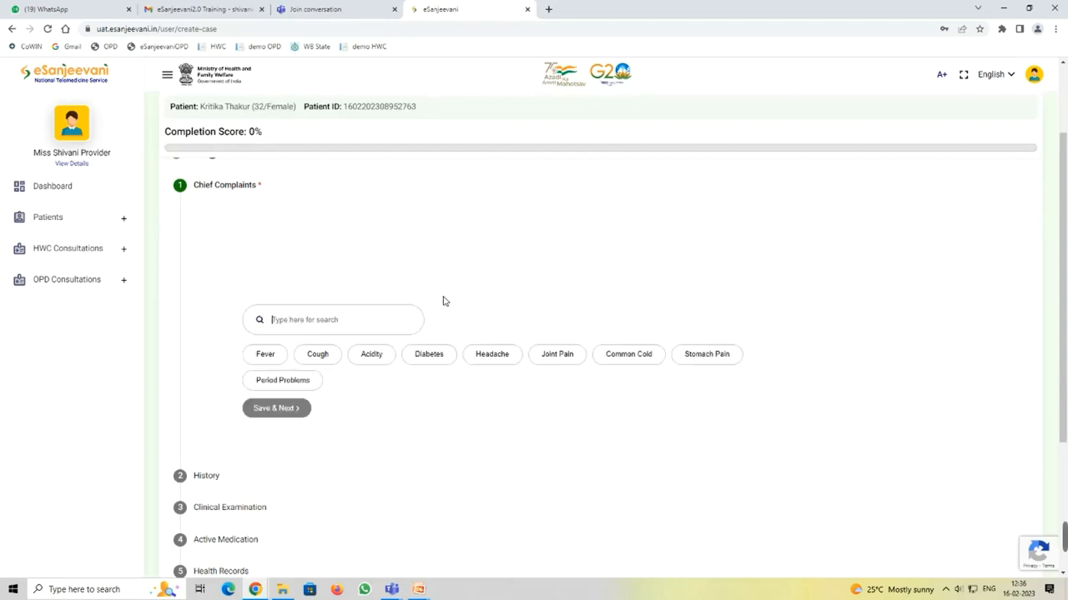
pyautogui.click(267, 362)
pyautogui.click(329, 357)
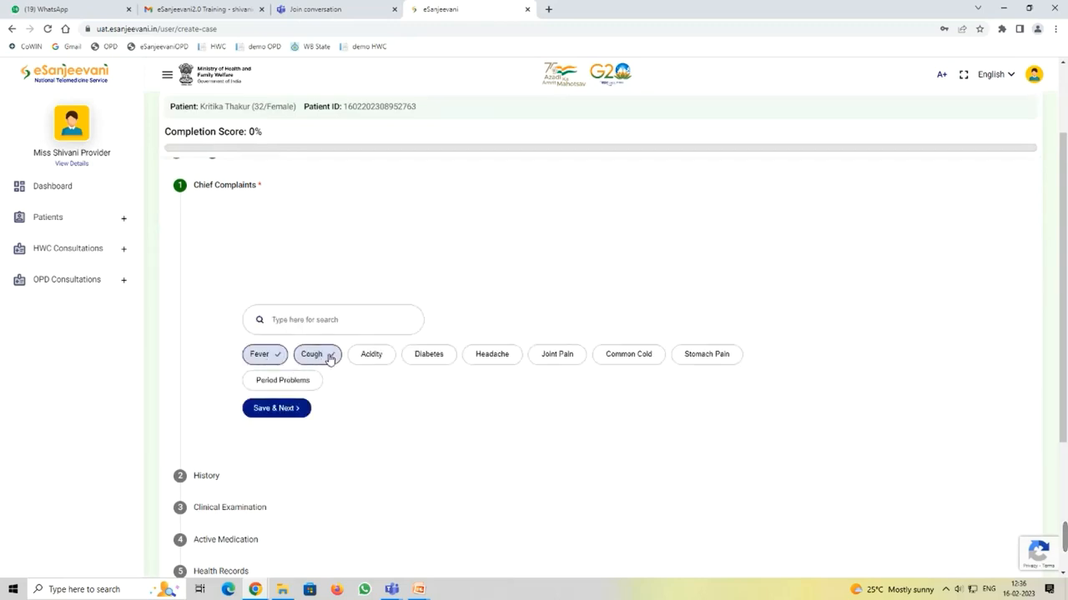
pyautogui.click(278, 409)
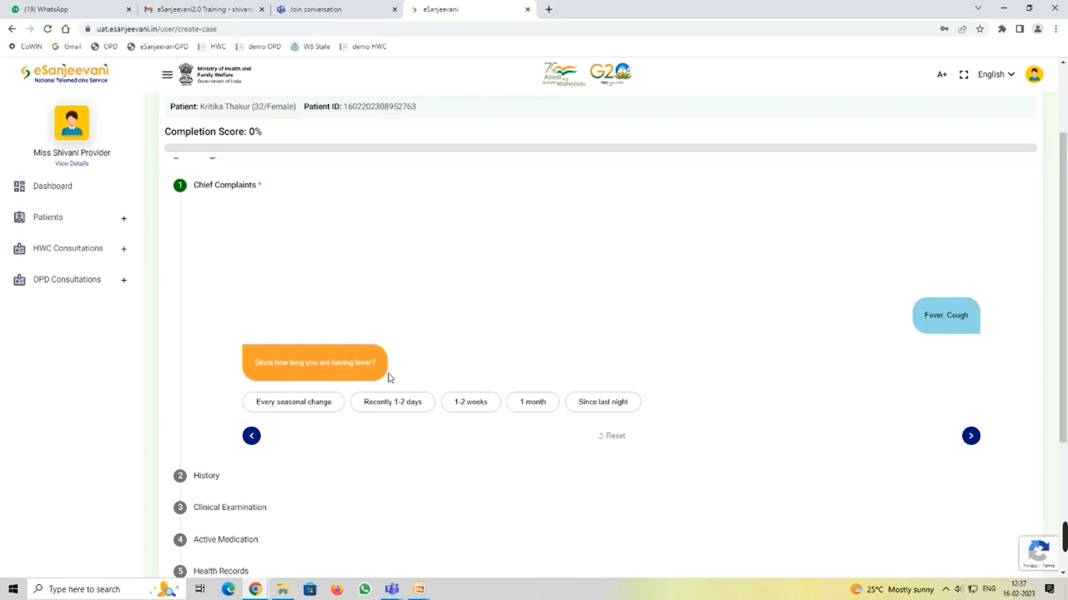
# Step: Answer fever since 1-2 days, slow onset, high fever with chills, temperature 101
pyautogui.click(393, 403)
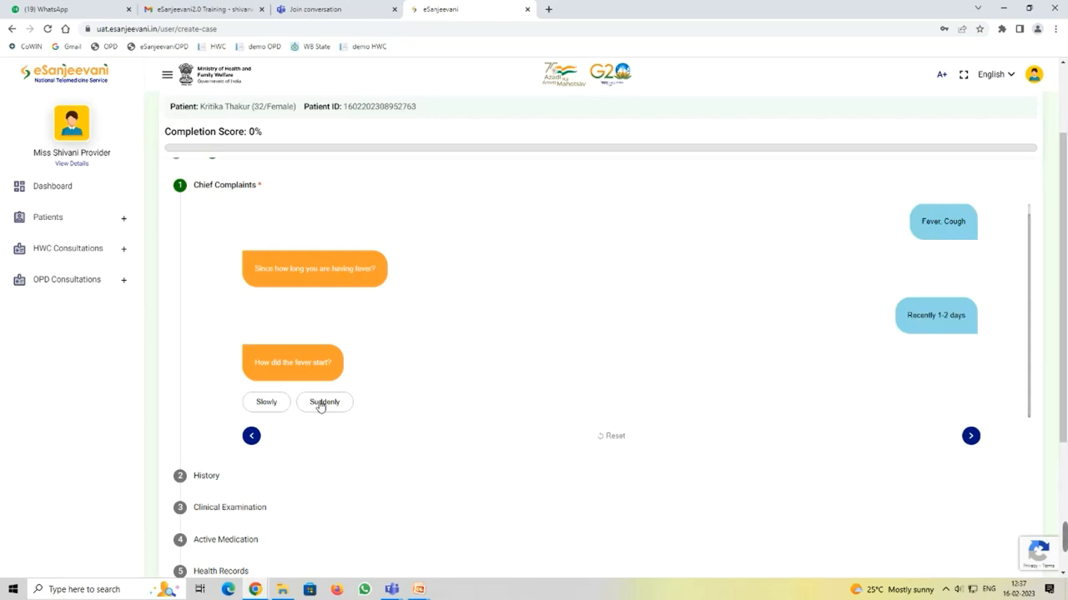
pyautogui.click(268, 403)
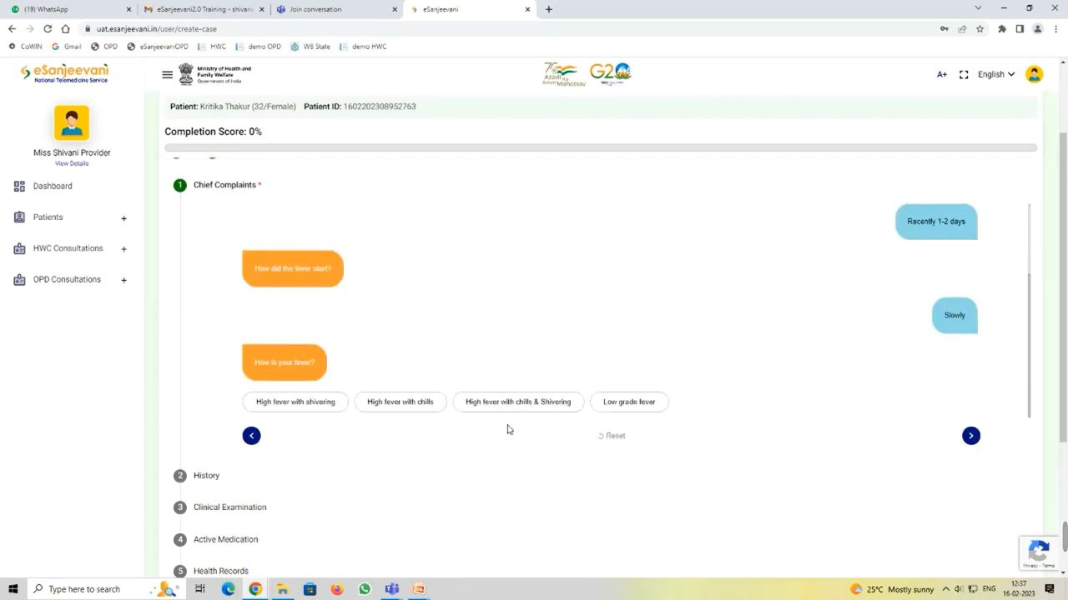
pyautogui.click(400, 403)
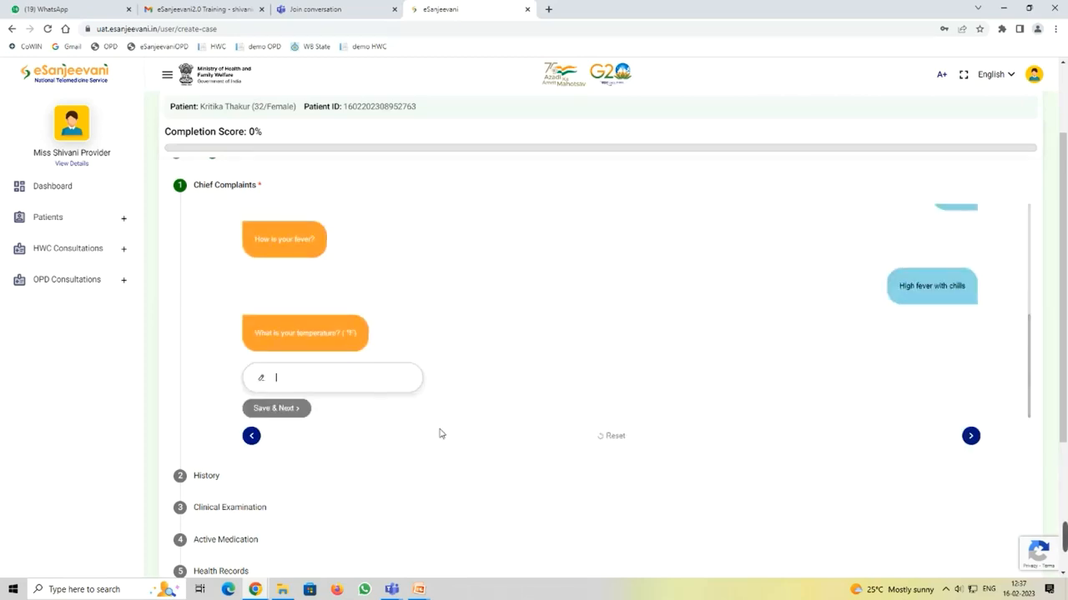
pyautogui.write('101')
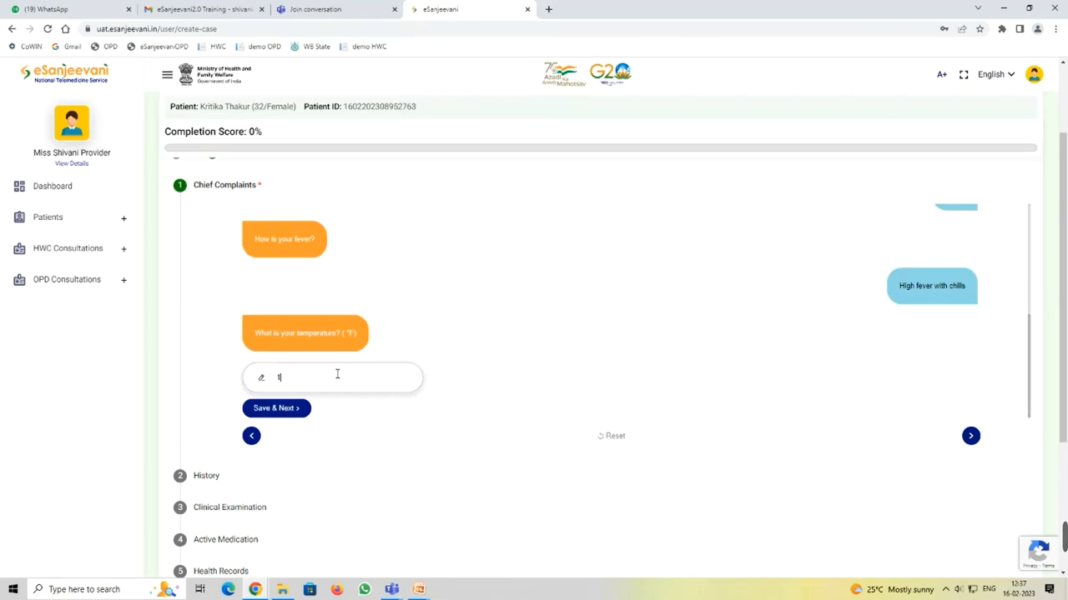
pyautogui.click(283, 410)
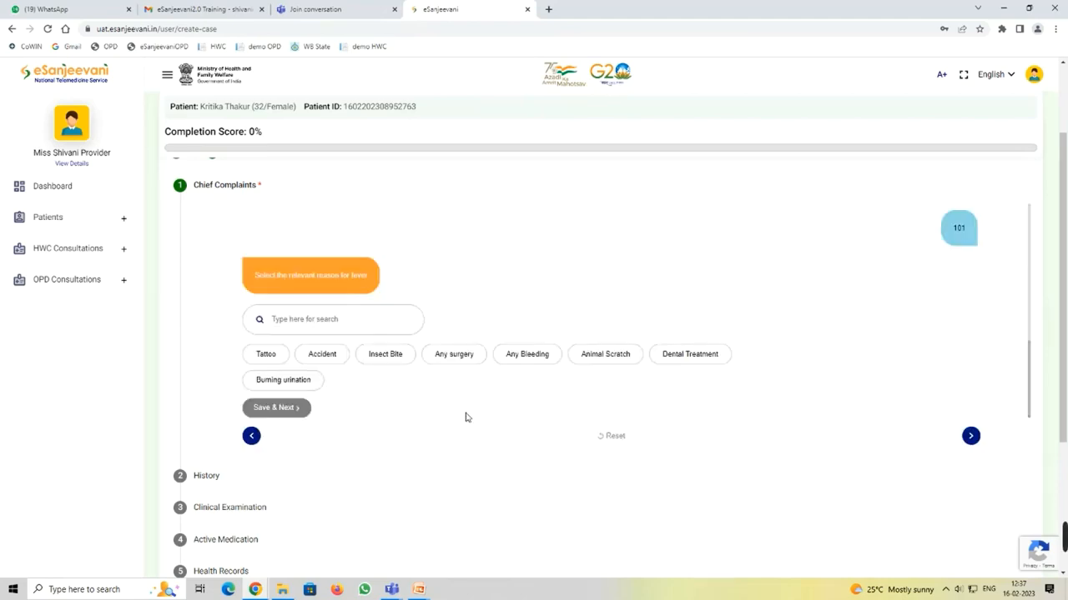
# Step: Add a custom 'running nose' option and save it as the reason for the fever
pyautogui.click(271, 316)
pyautogui.write('run')
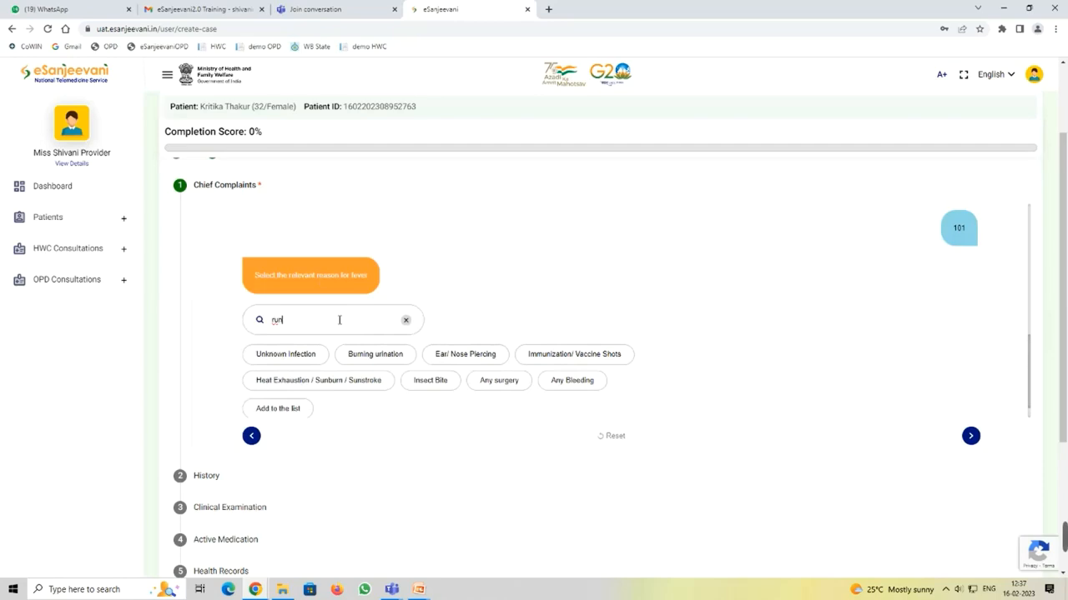
pyautogui.write('n')
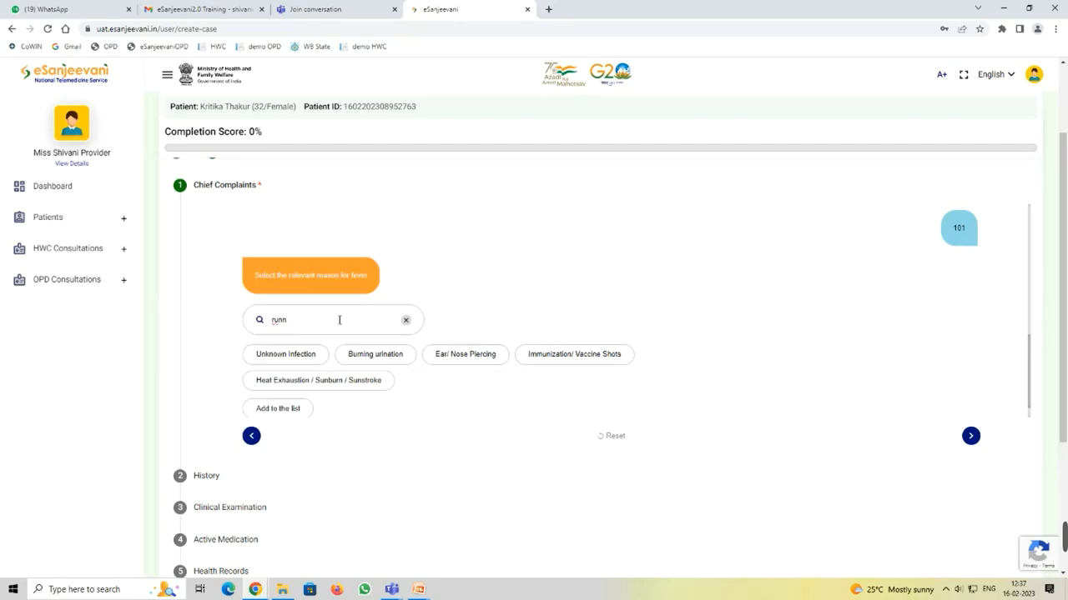
pyautogui.write('y')
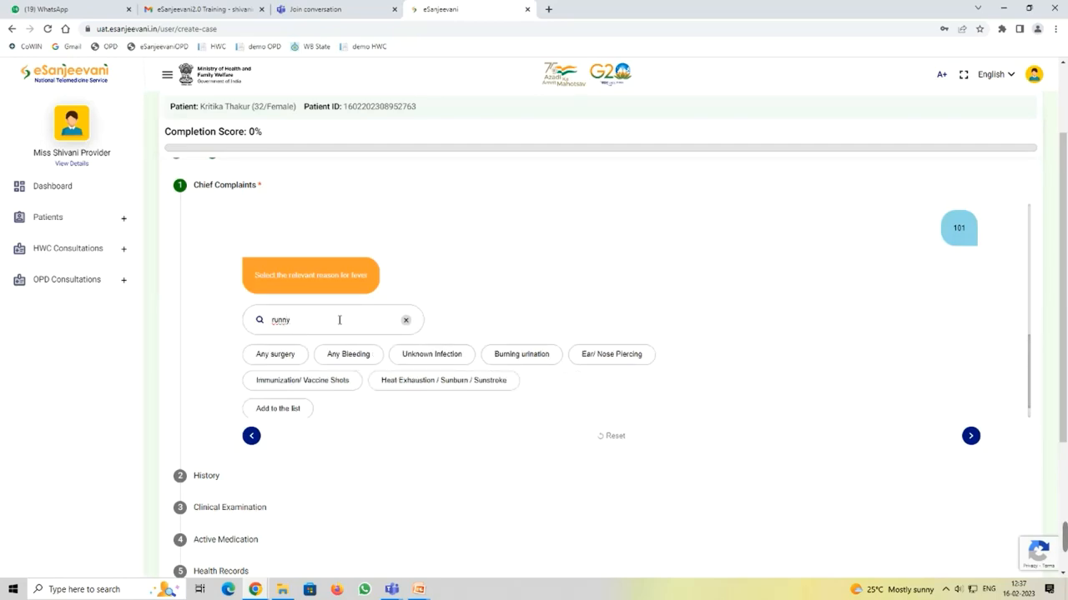
pyautogui.press('BackSpace')
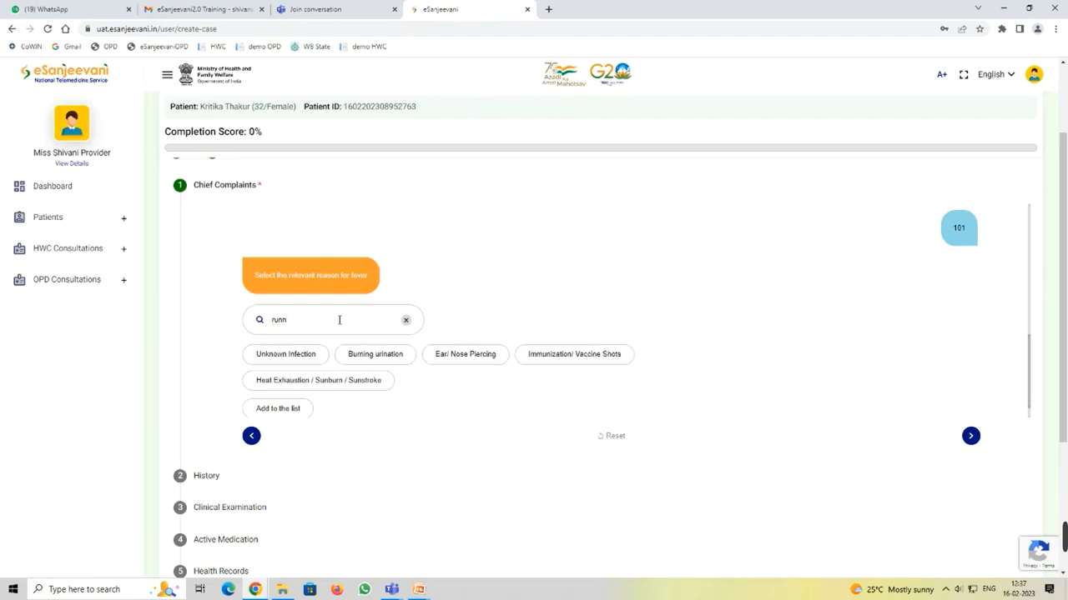
pyautogui.write('in')
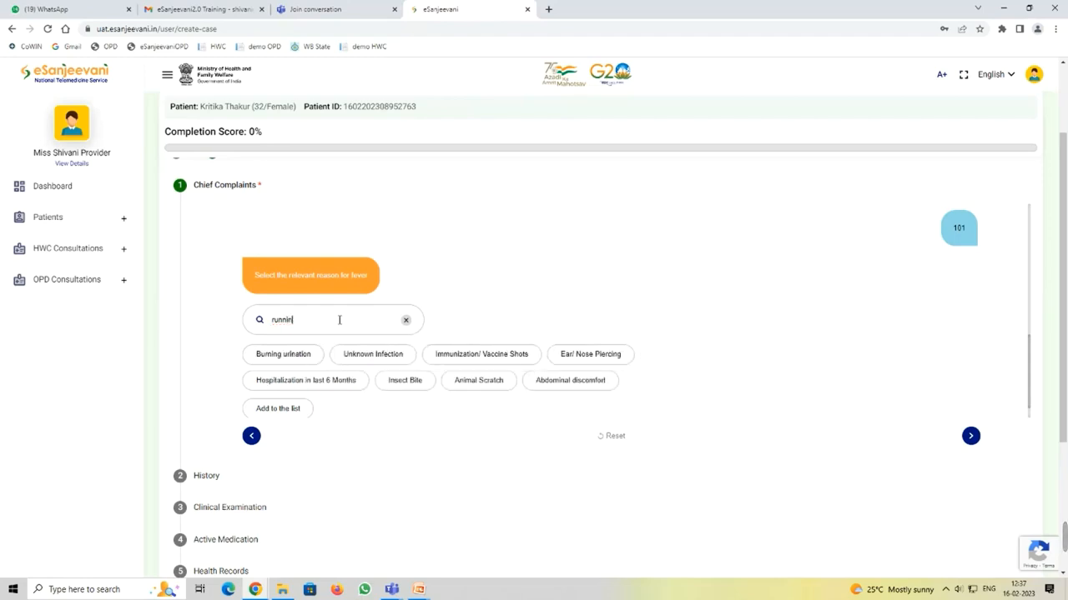
pyautogui.write('g no')
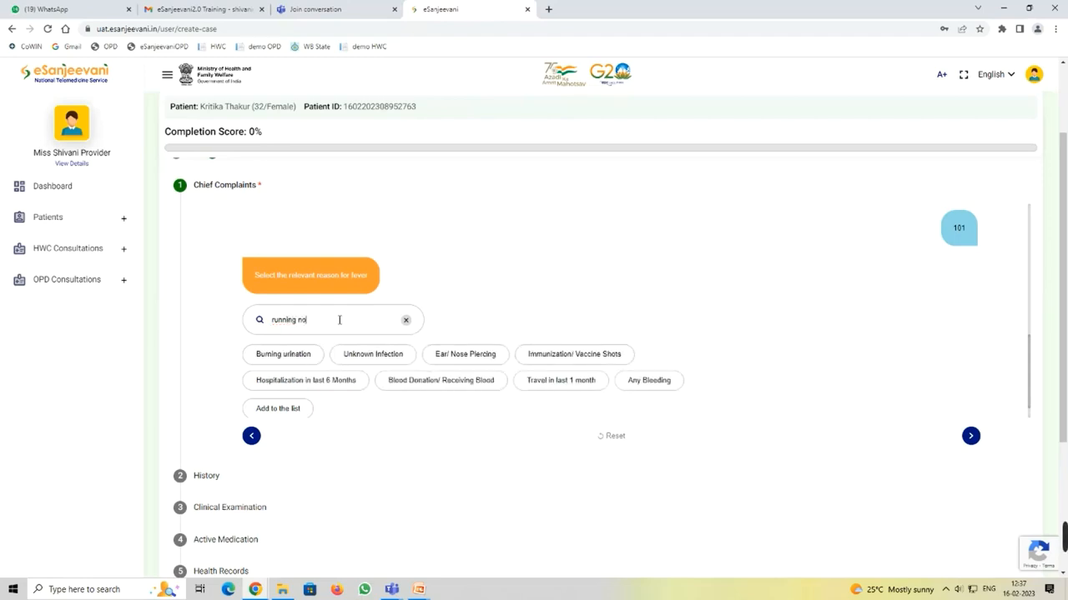
pyautogui.write('se')
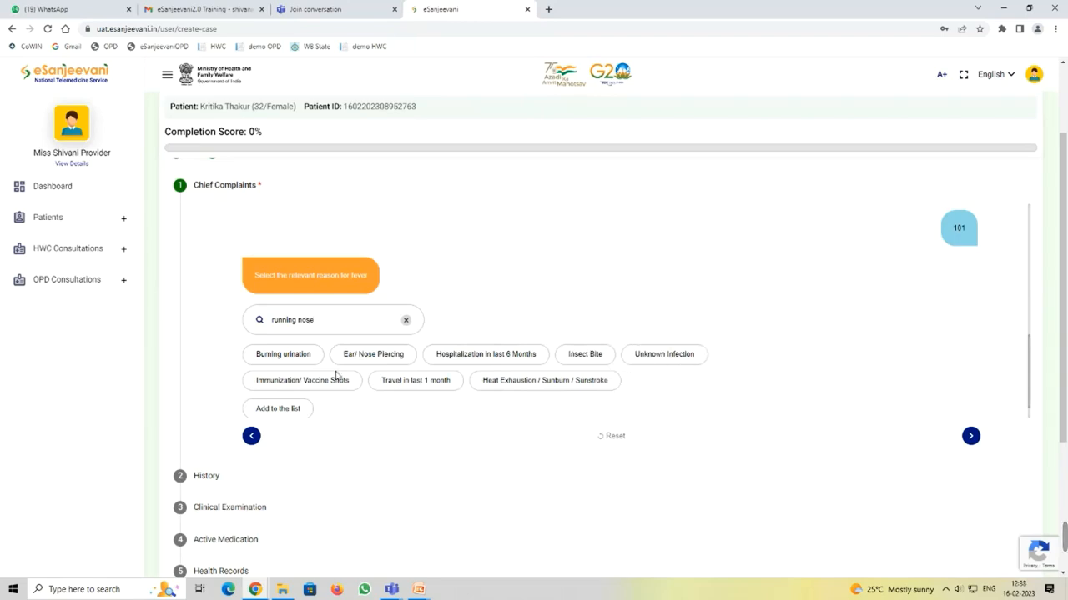
pyautogui.click(288, 408)
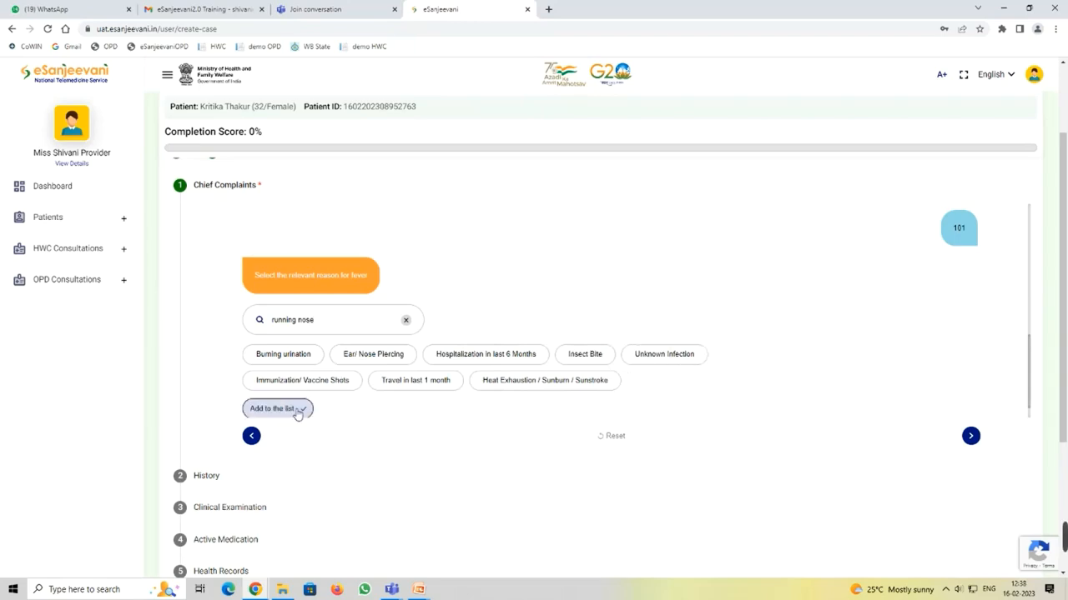
pyautogui.click(298, 414)
pyautogui.click(297, 413)
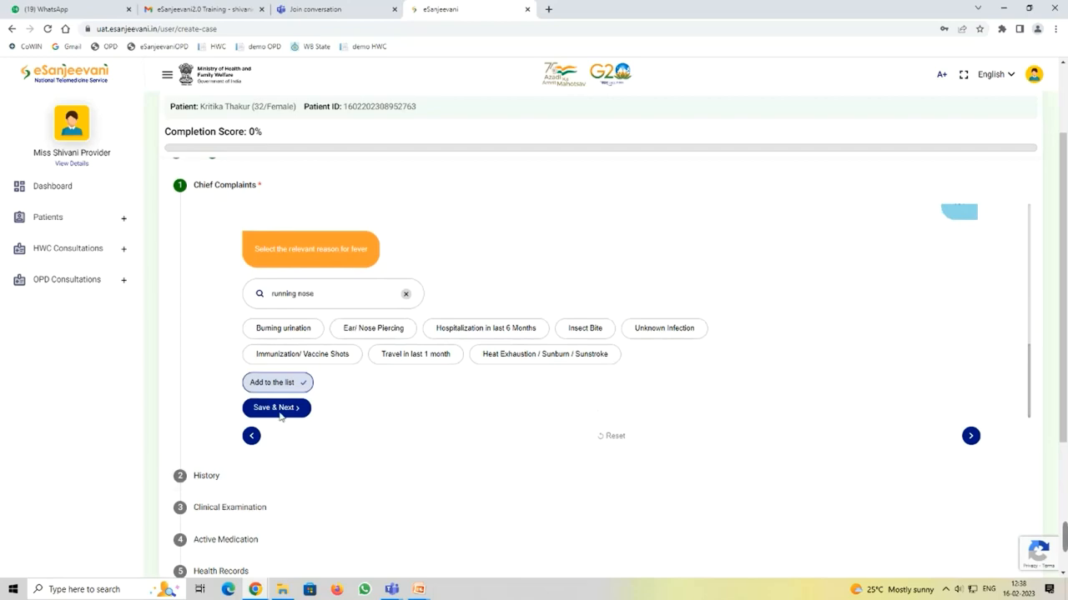
pyautogui.click(281, 409)
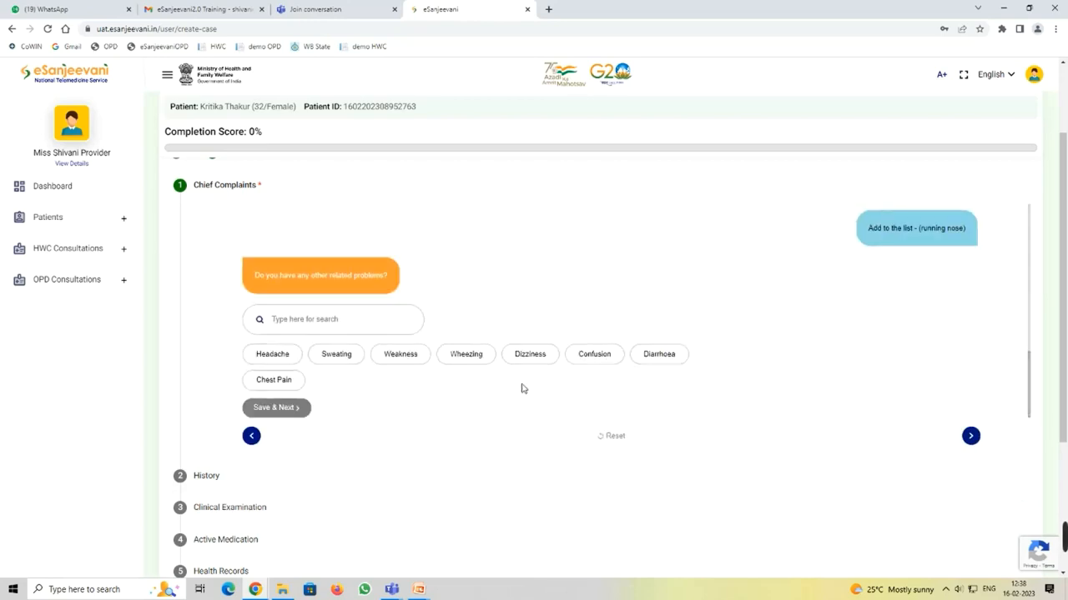
# Step: Answer 'No' for other related problems and go to the History section
pyautogui.click(282, 315)
pyautogui.write('No')
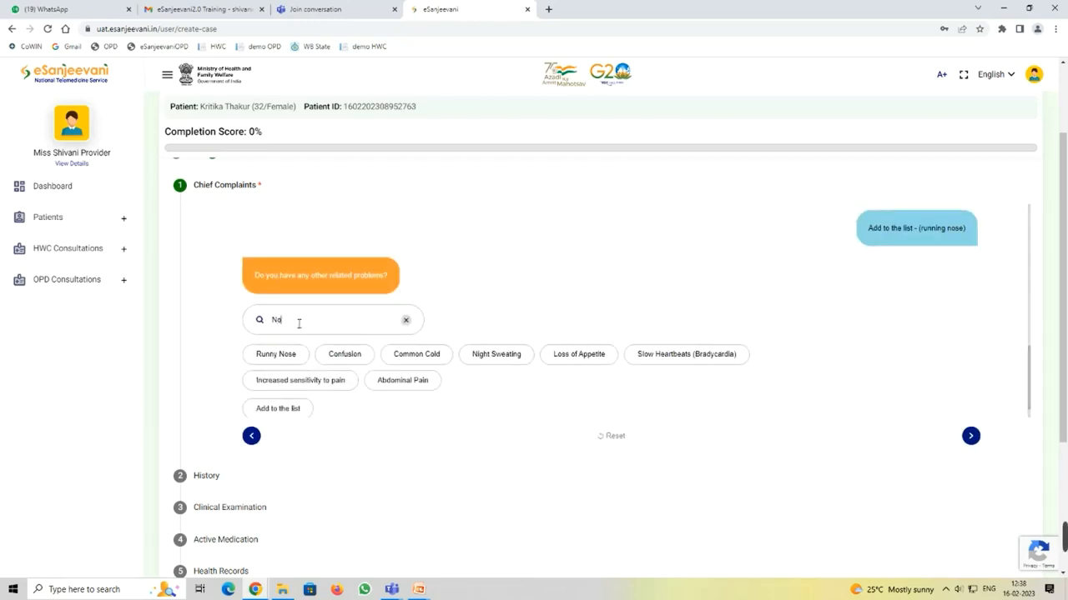
pyautogui.click(284, 409)
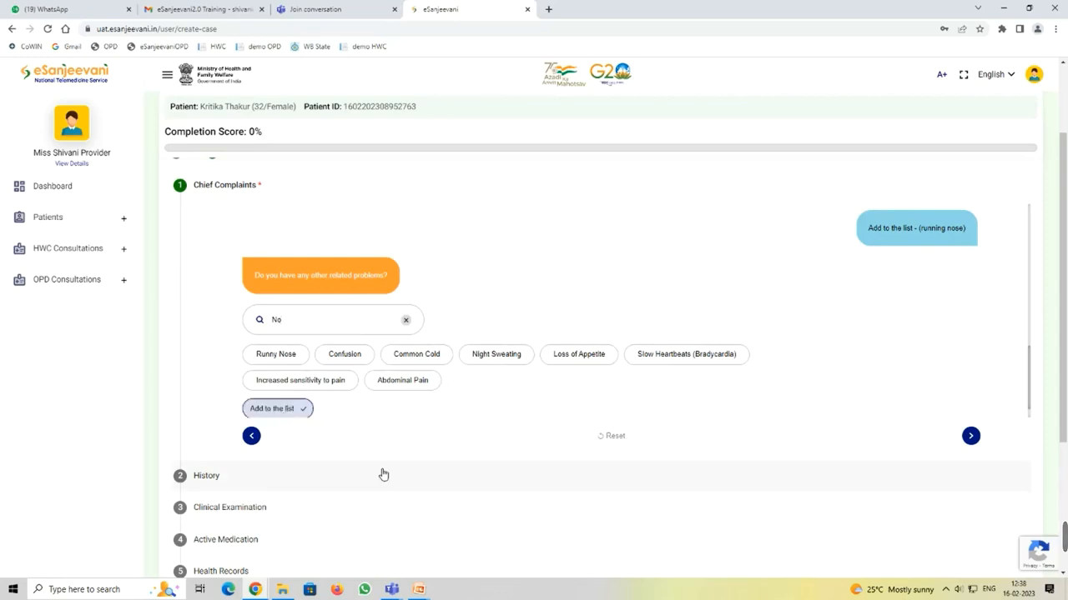
pyautogui.scroll(-1, 190, 425)
pyautogui.click(219, 419)
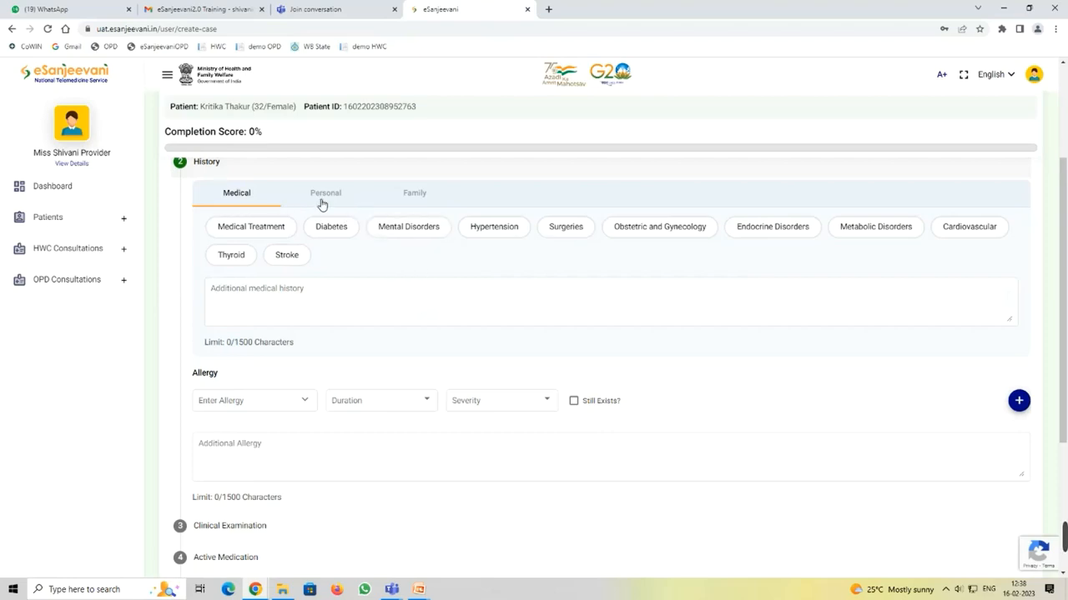
pyautogui.scroll(2, 460, 243)
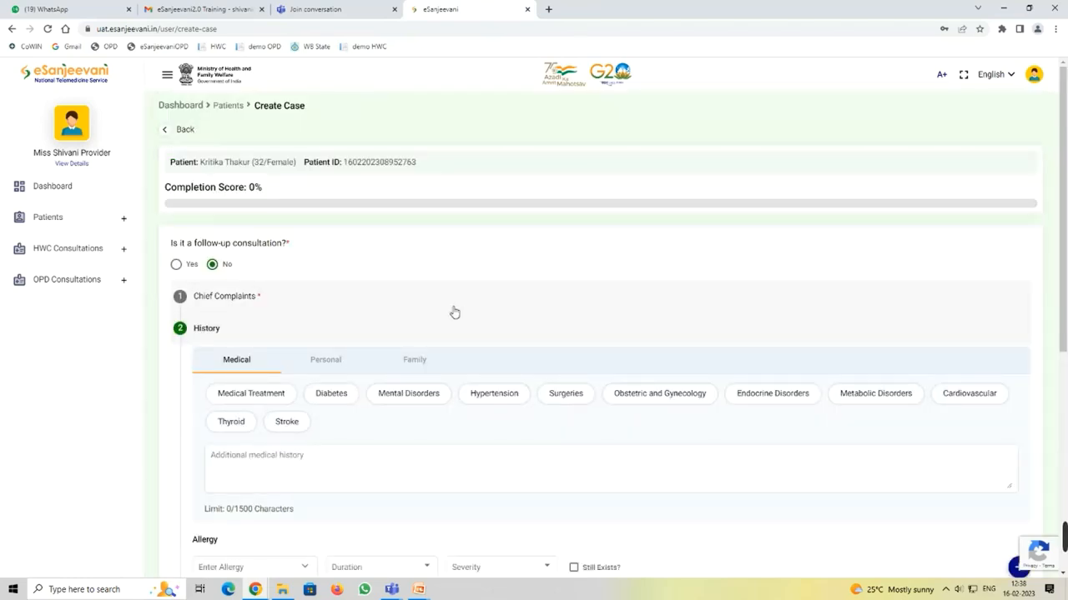
# Step: Save the 'No' answer in Chief Complaints and return to History
pyautogui.click(456, 312)
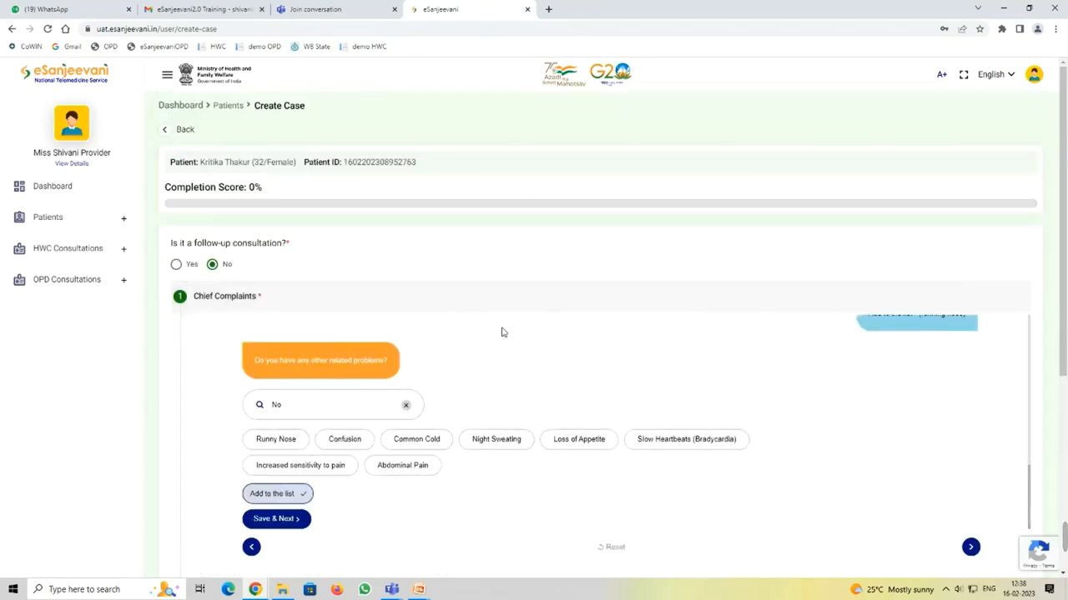
pyautogui.click(267, 520)
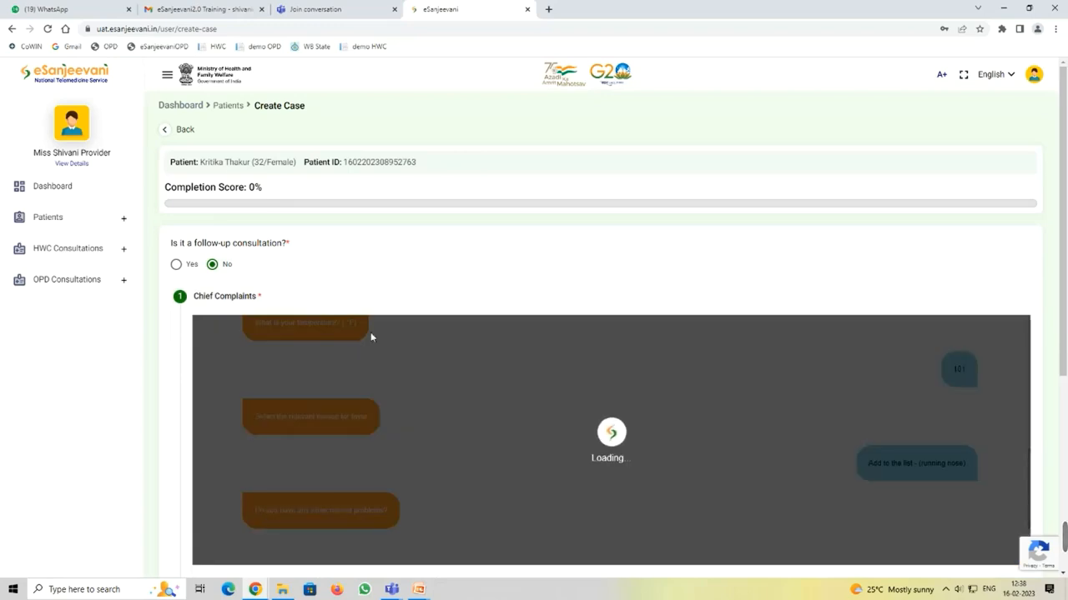
pyautogui.scroll(-2, 376, 335)
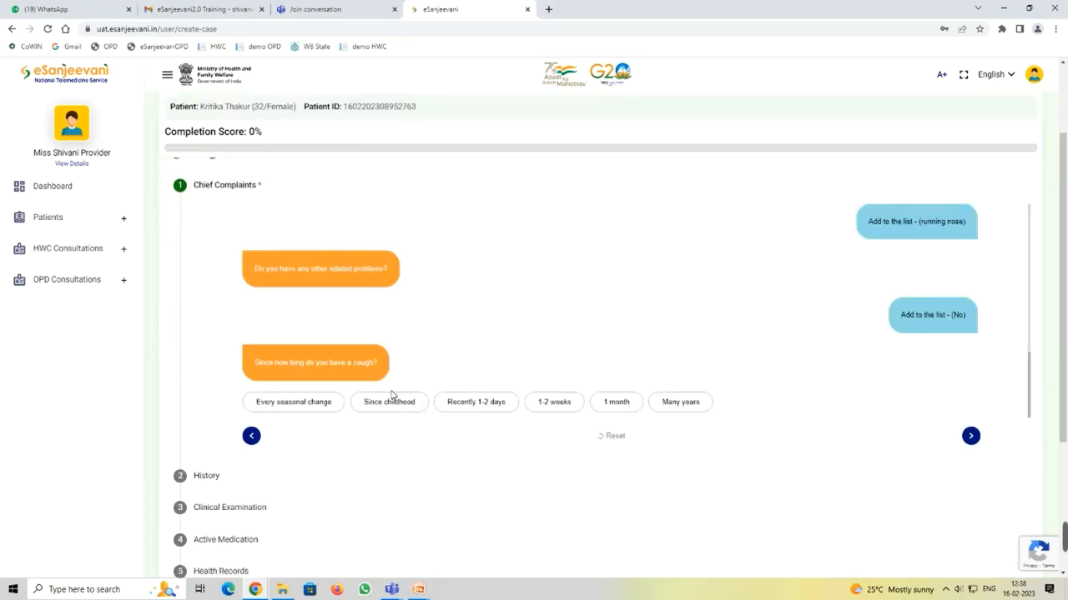
pyautogui.click(258, 477)
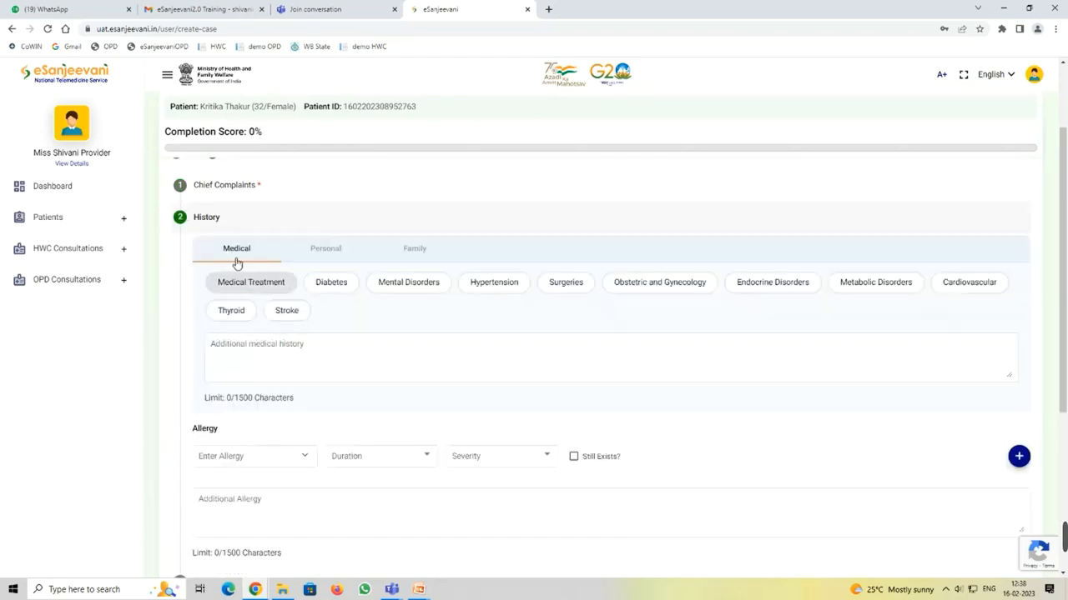
# Step: Mark Diabetes in medical history, Alcohol in personal history, and Diabetes in family history
pyautogui.click(334, 287)
pyautogui.click(327, 247)
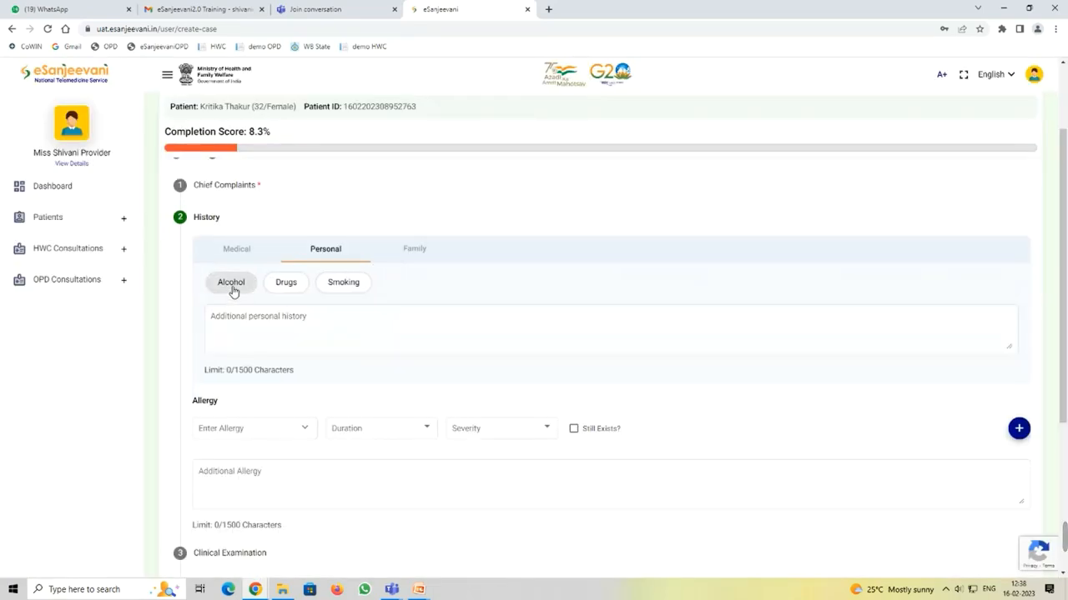
pyautogui.click(232, 289)
pyautogui.click(419, 254)
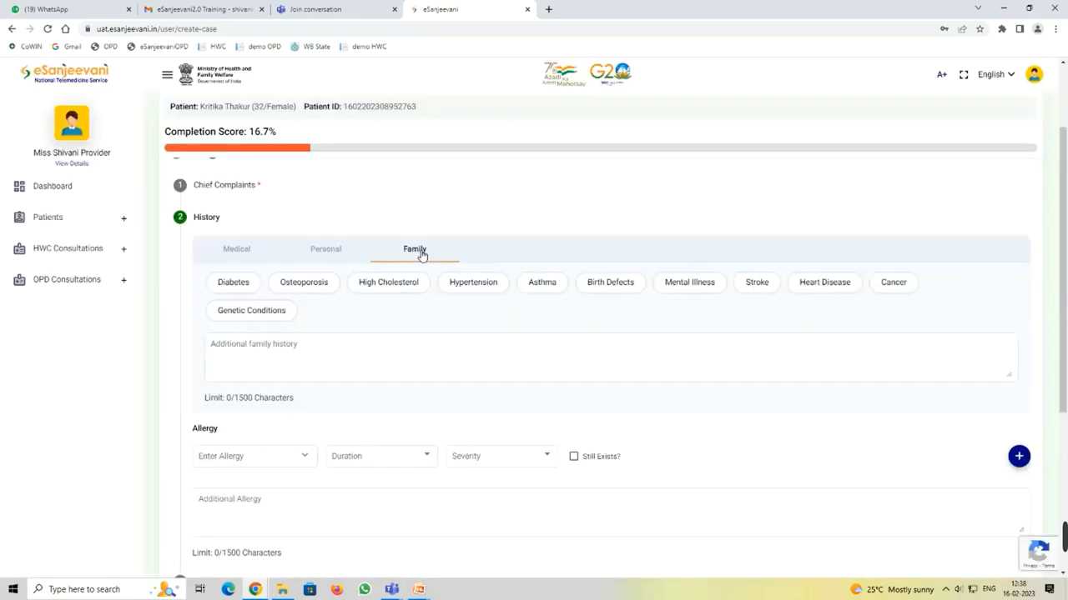
pyautogui.click(227, 282)
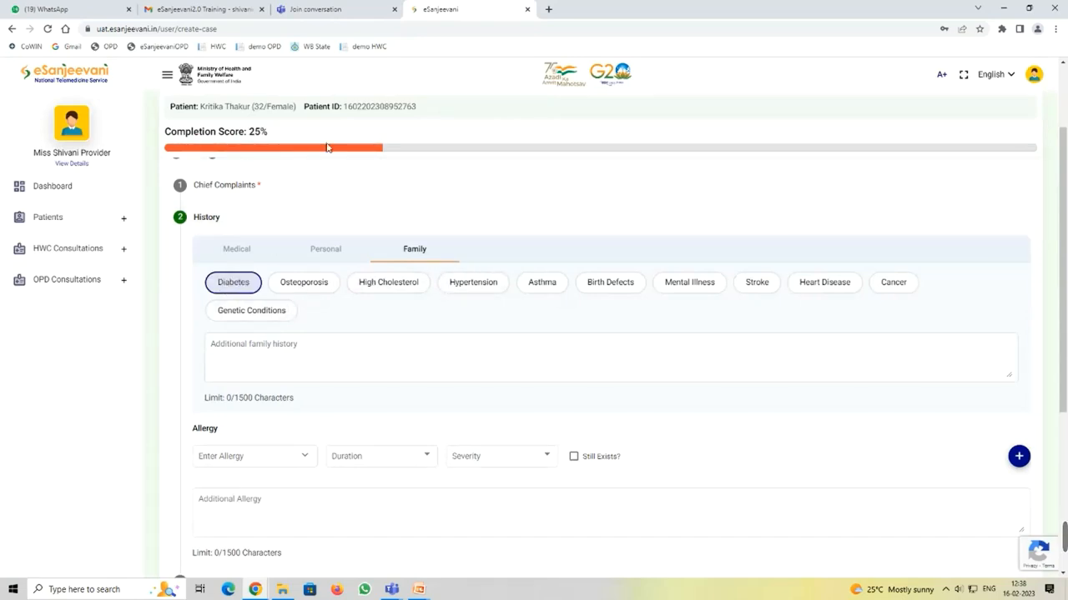
pyautogui.scroll(-2, 581, 234)
pyautogui.click(259, 352)
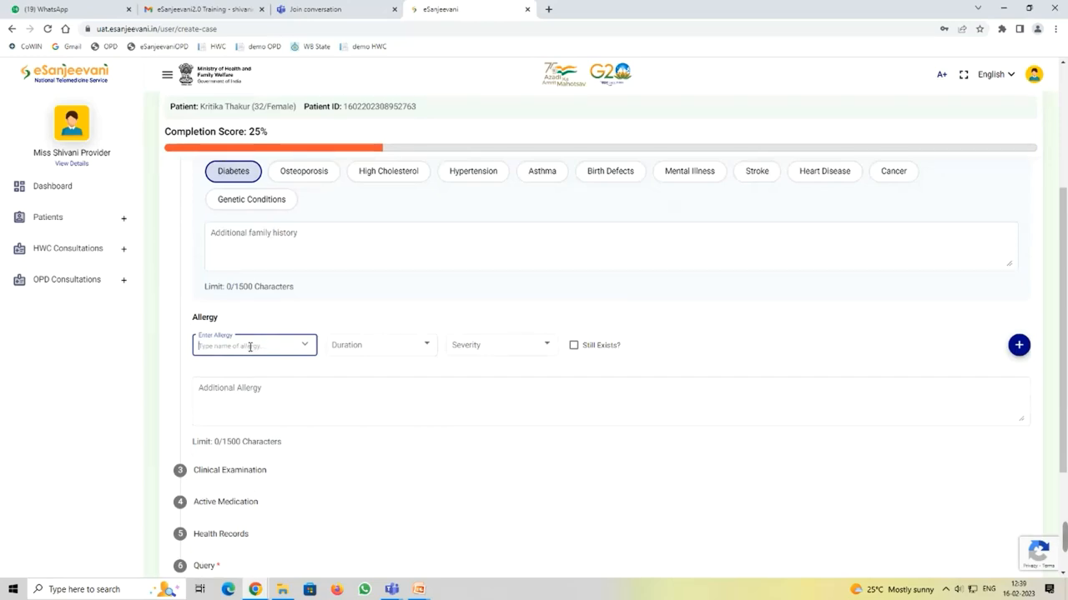
# Step: Add a Red throat allergy: less than three months, Moderate severity, still exists
pyautogui.write('red')
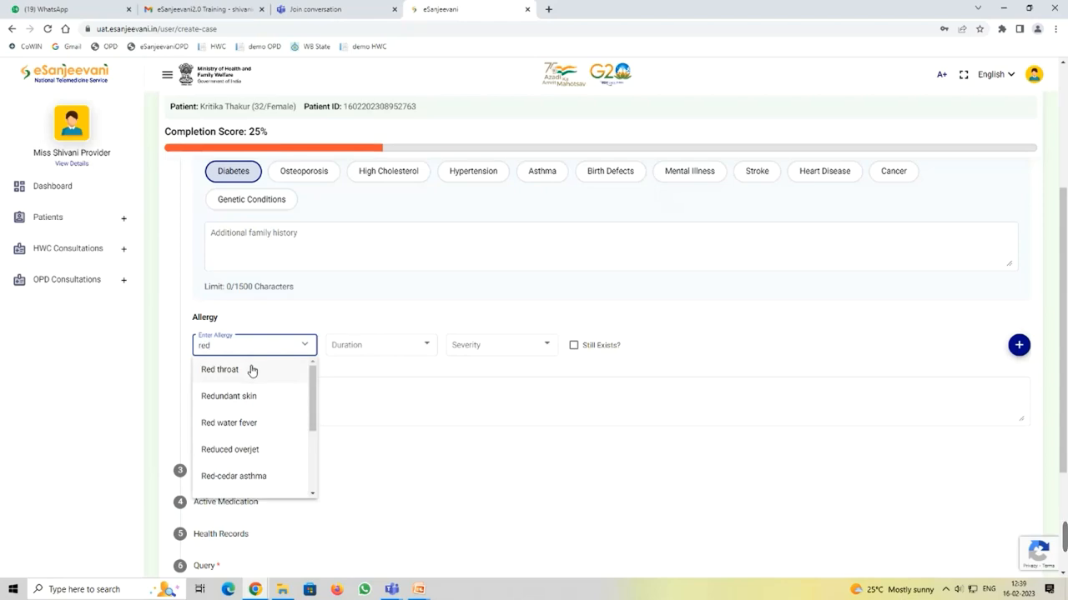
pyautogui.click(252, 370)
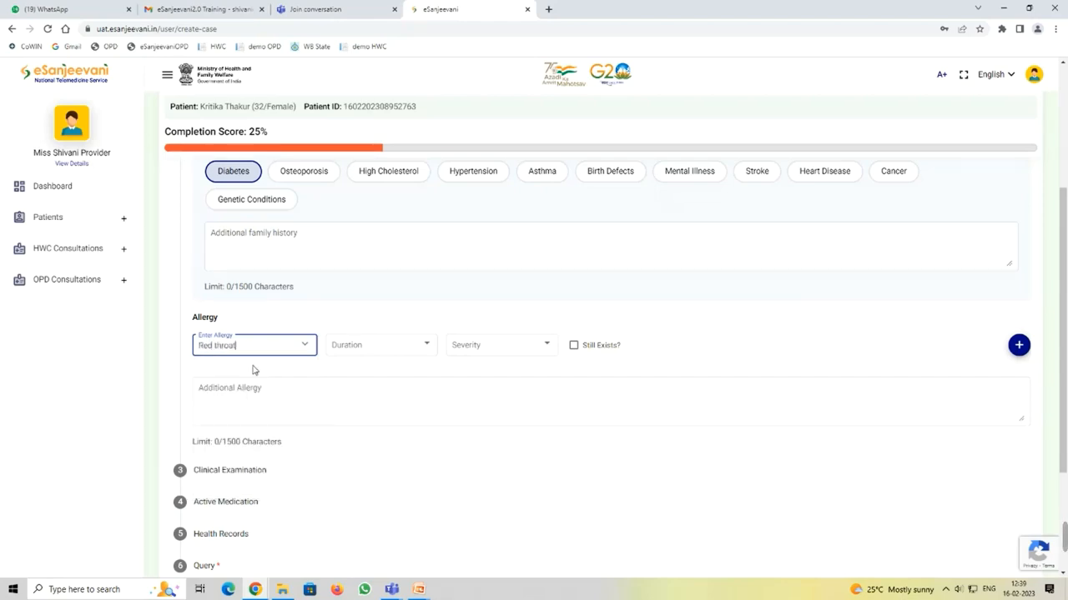
pyautogui.click(412, 346)
pyautogui.click(388, 347)
pyautogui.click(523, 354)
pyautogui.click(498, 372)
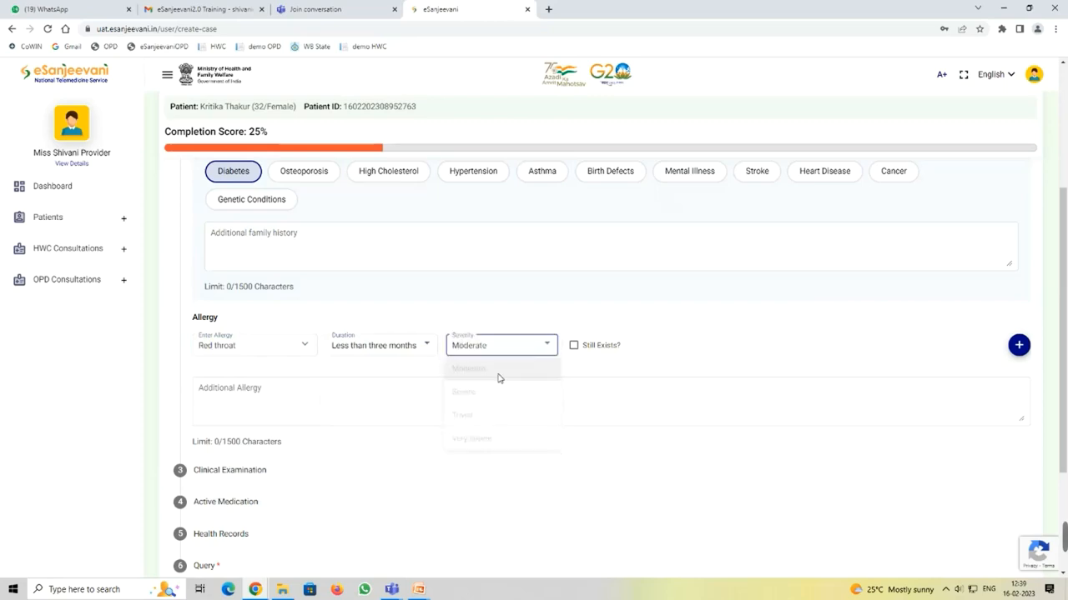
pyautogui.click(574, 347)
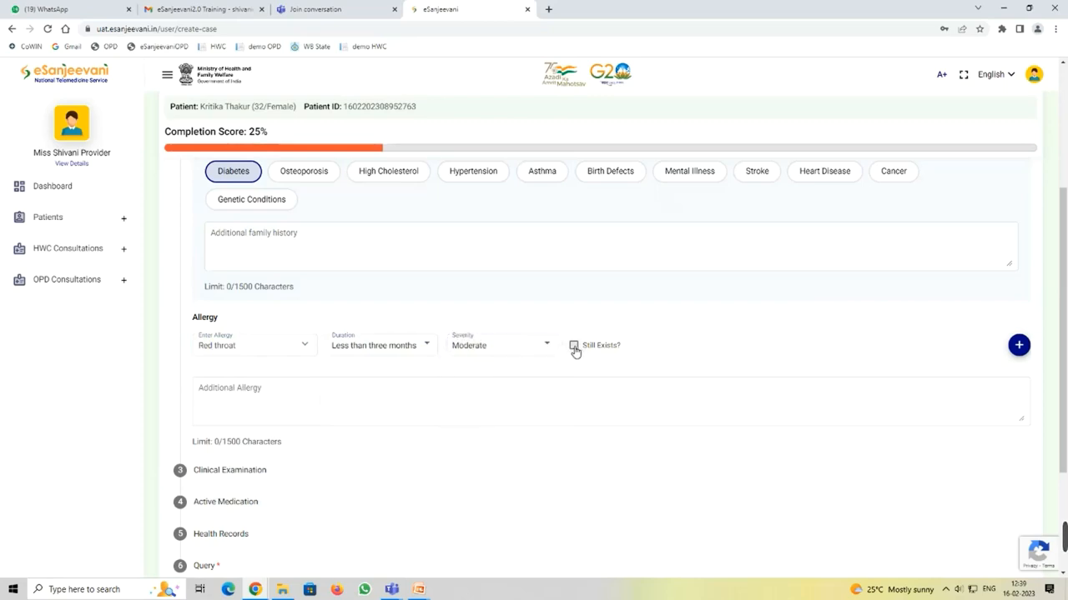
pyautogui.click(1018, 345)
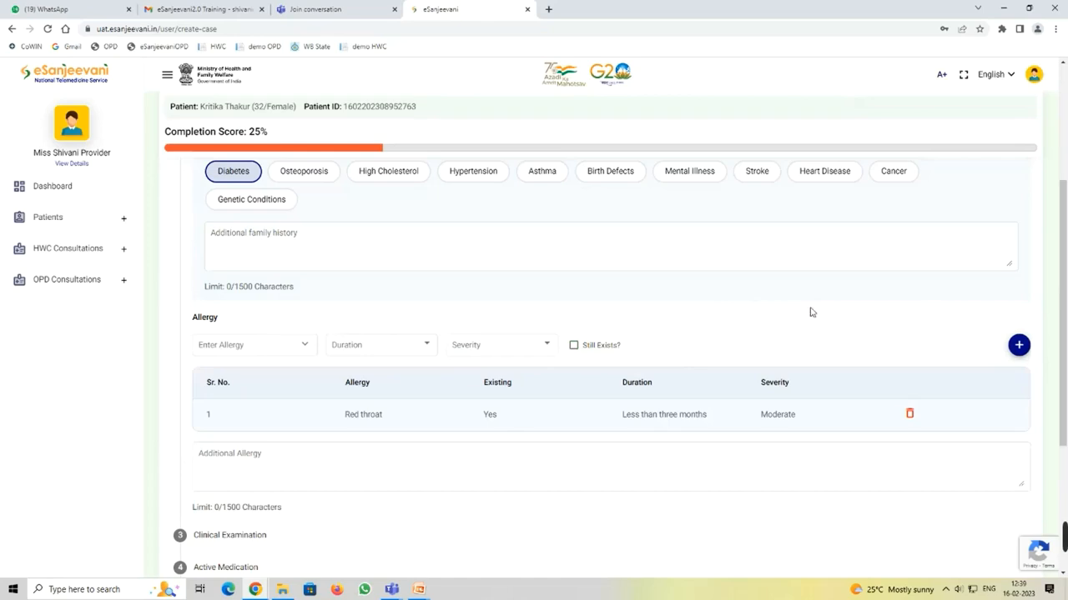
pyautogui.scroll(-2, 675, 398)
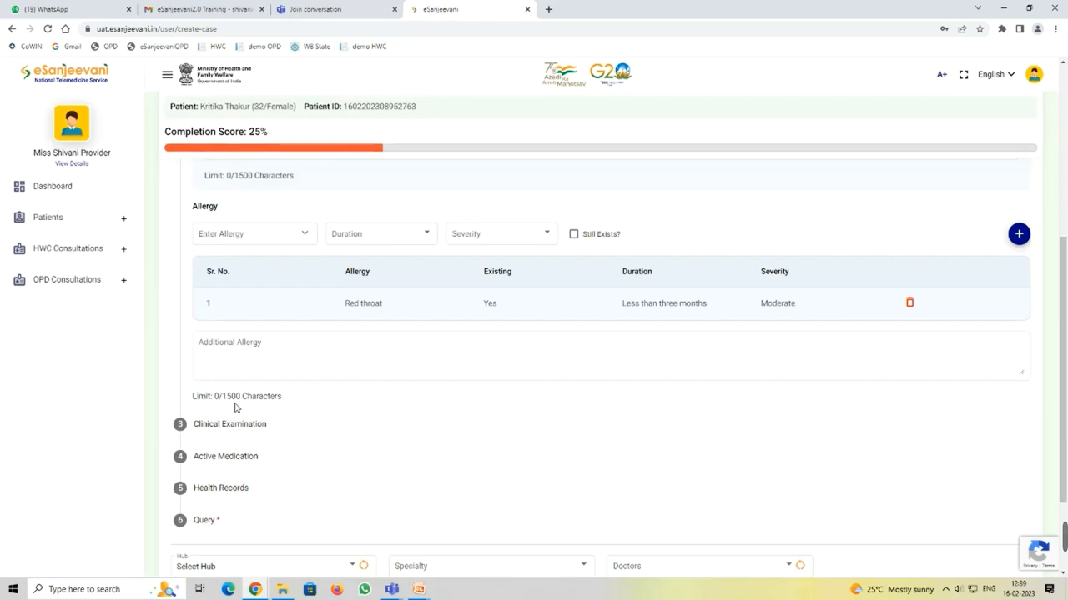
pyautogui.scroll(-1, 517, 309)
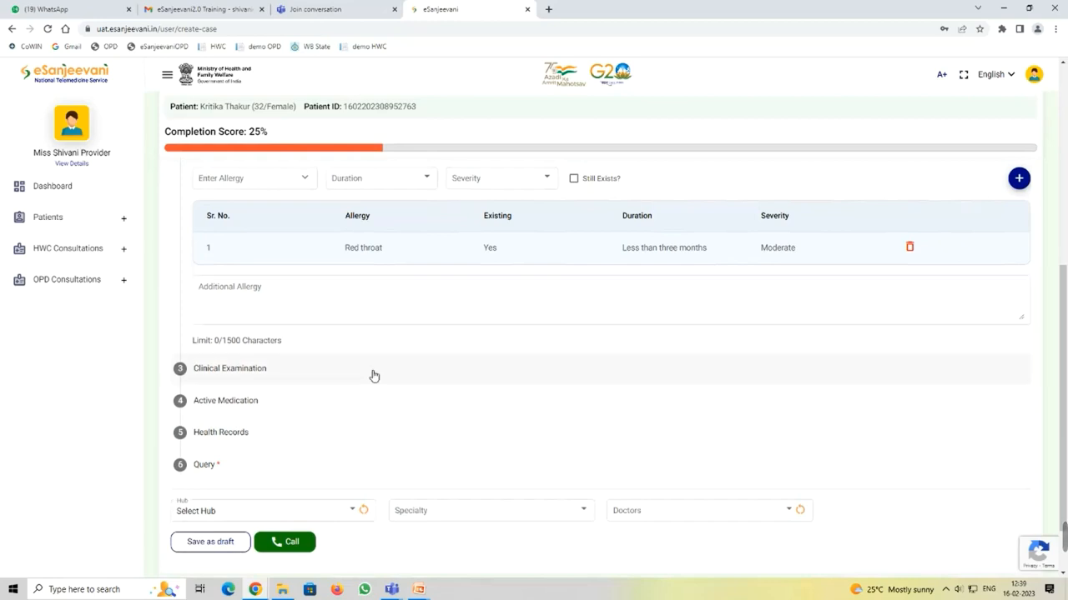
# Step: Choose manual vitals entry with Blood Glucose, Blood Pressure and BMI selected
pyautogui.click(237, 372)
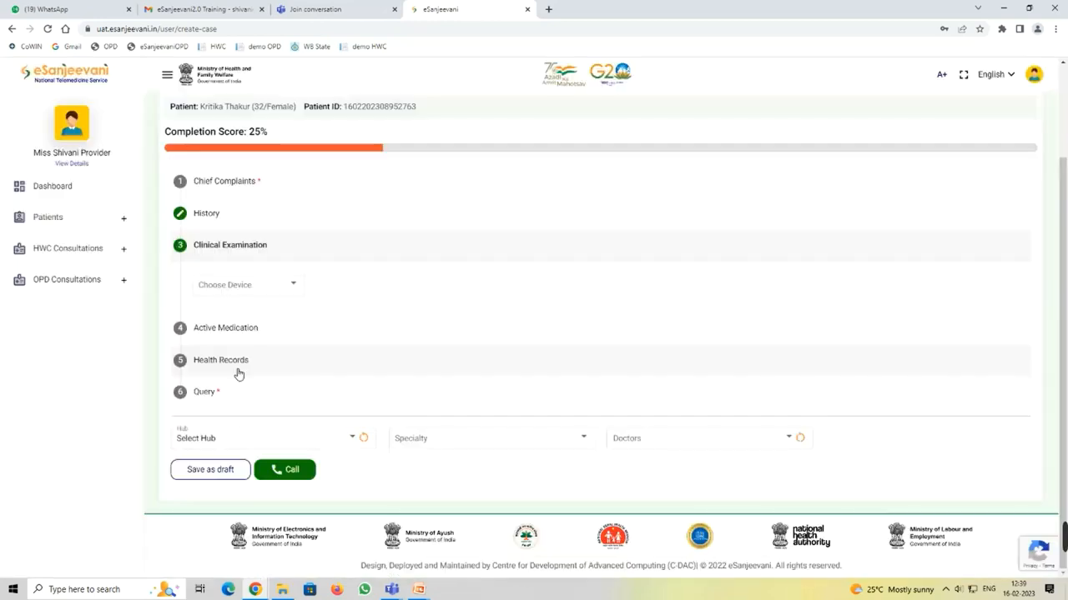
pyautogui.click(251, 284)
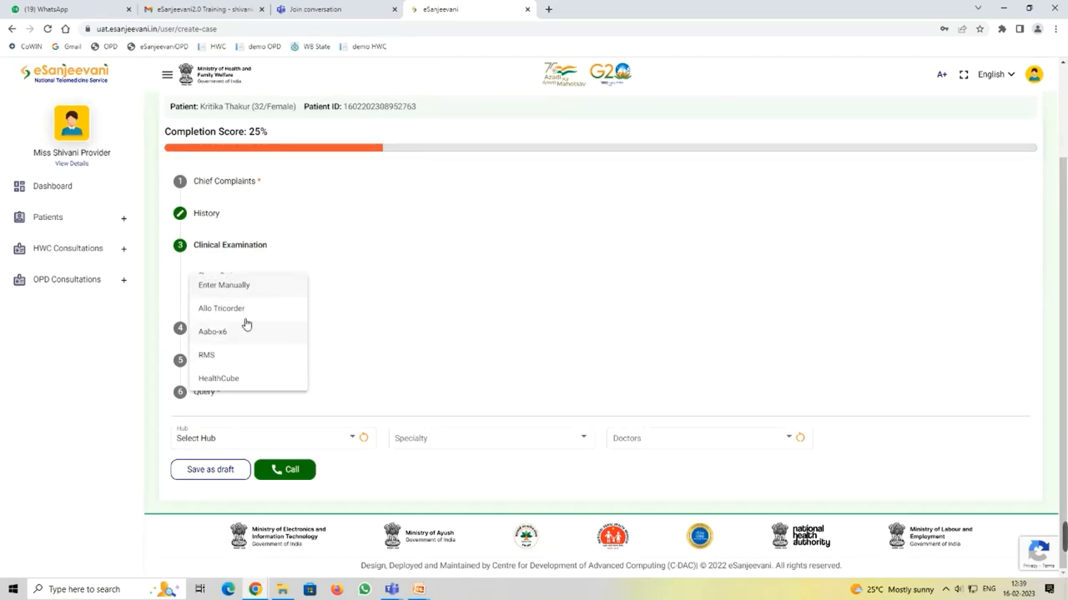
pyautogui.click(234, 287)
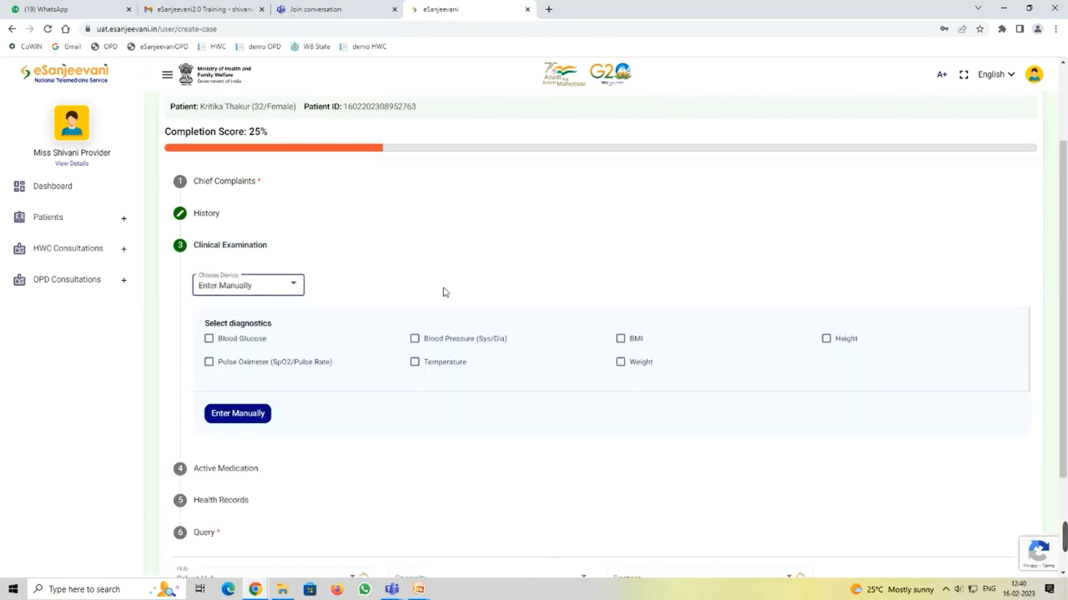
pyautogui.click(209, 339)
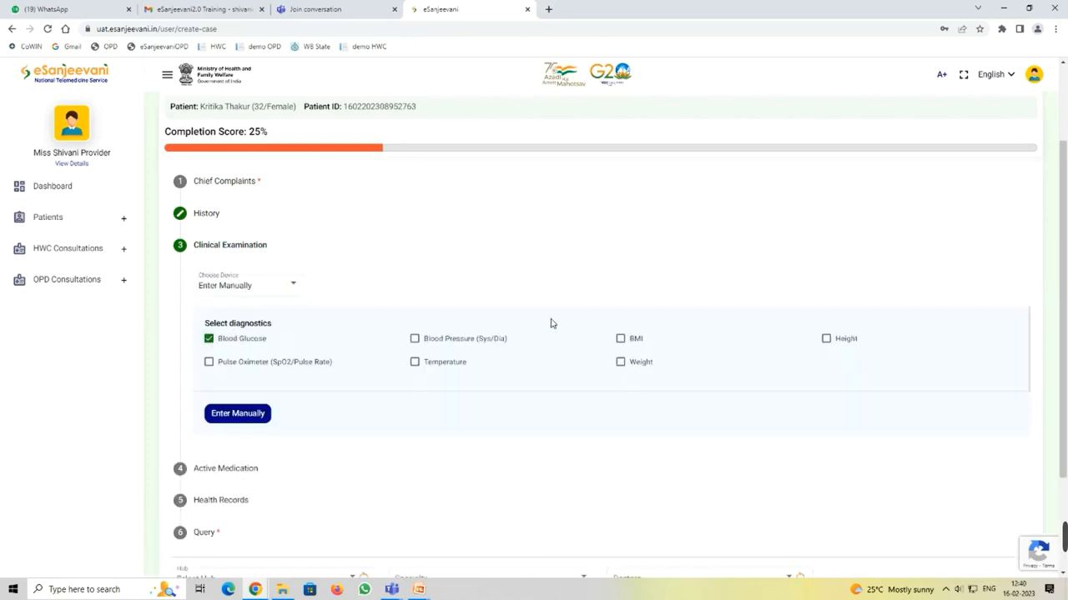
pyautogui.click(414, 340)
pyautogui.click(621, 340)
pyautogui.click(233, 417)
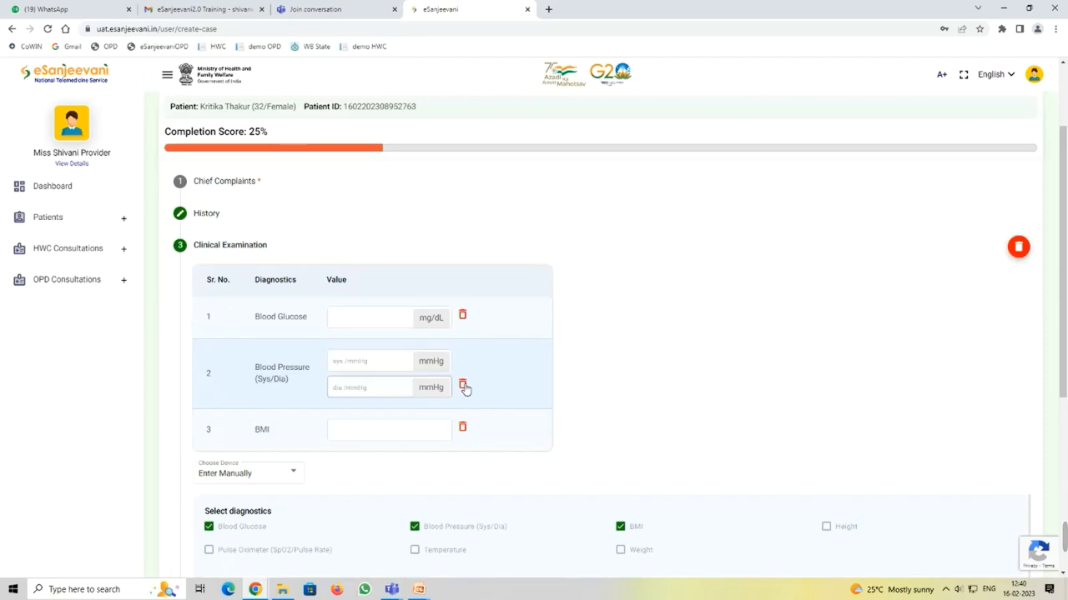
# Step: Enter blood glucose 150, blood pressure 150/90 and BMI 28, and save the vitals
pyautogui.click(348, 323)
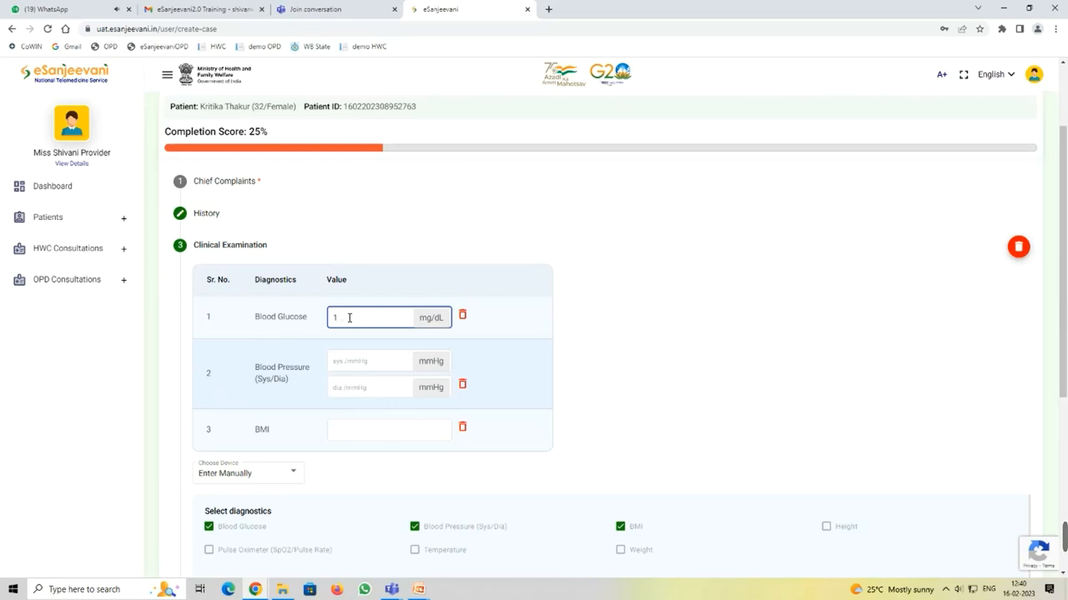
pyautogui.click(349, 363)
pyautogui.write('150')
pyautogui.click(343, 387)
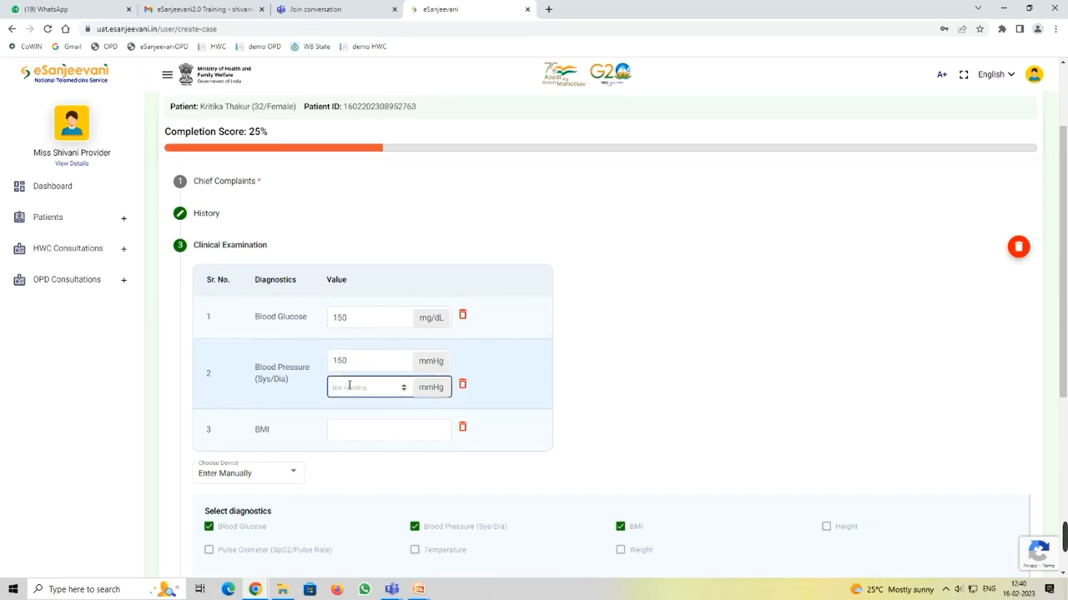
pyautogui.write('90')
pyautogui.click(369, 427)
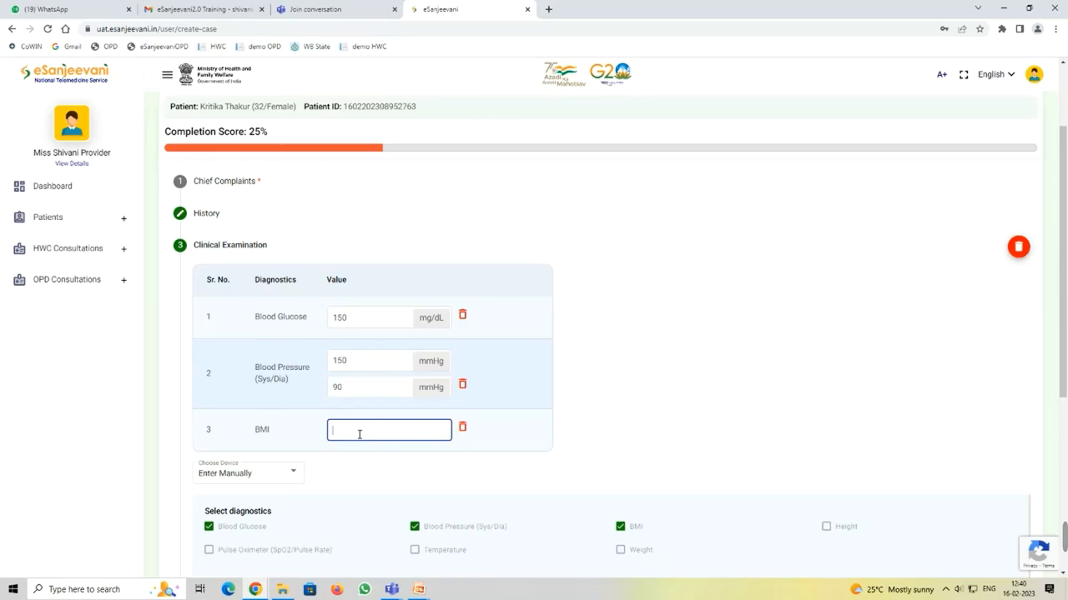
pyautogui.write('28')
pyautogui.scroll(-2, 659, 338)
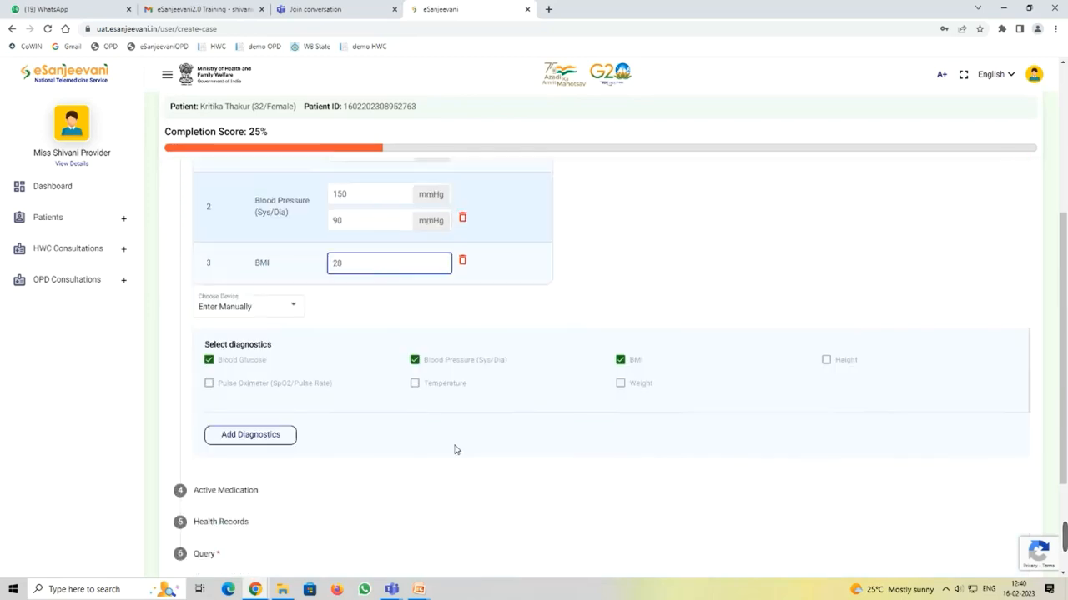
pyautogui.click(245, 437)
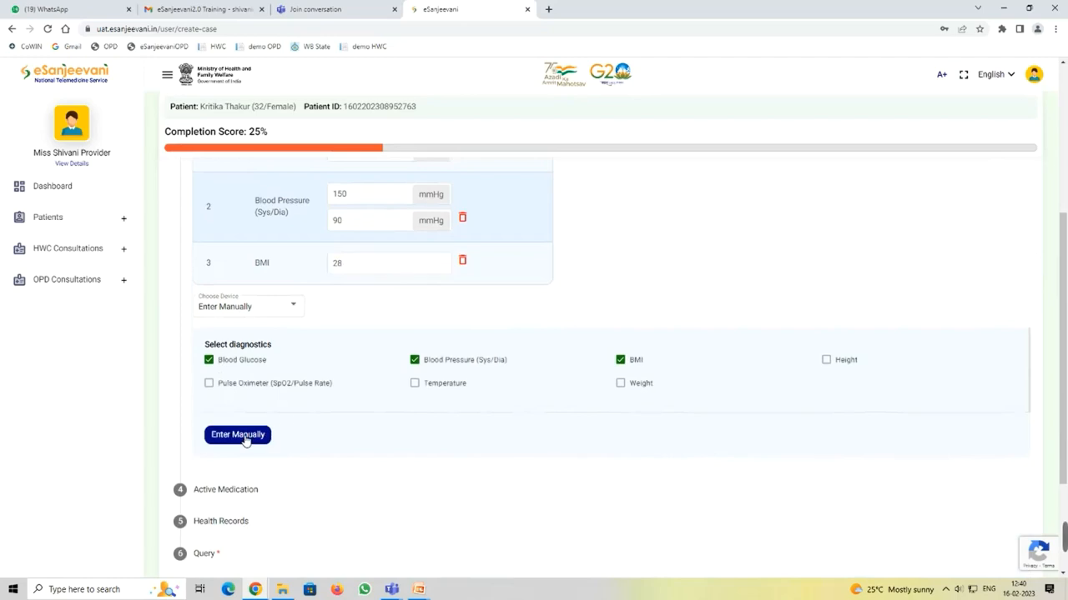
pyautogui.scroll(-2, 410, 426)
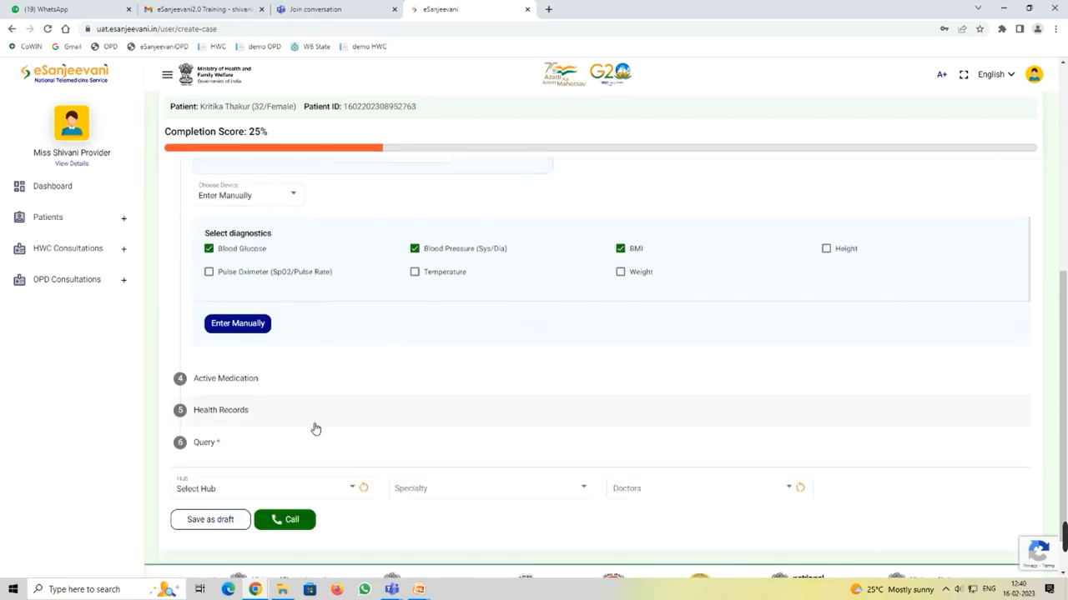
# Step: Search 'par' in Active Medication and pick Paracetamol 500 mg oral tablet
pyautogui.click(226, 382)
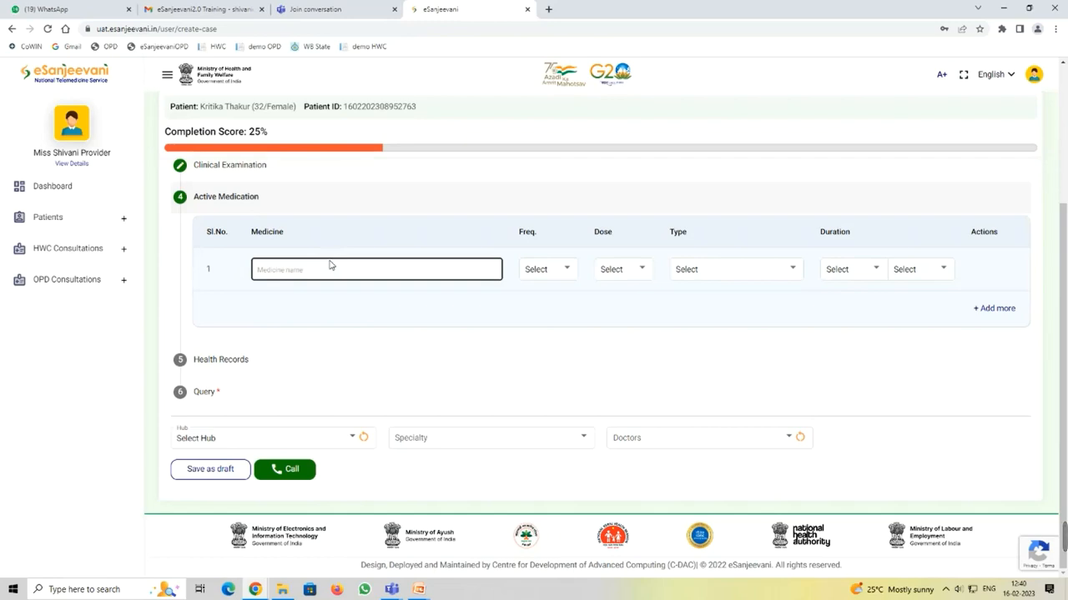
pyautogui.click(301, 272)
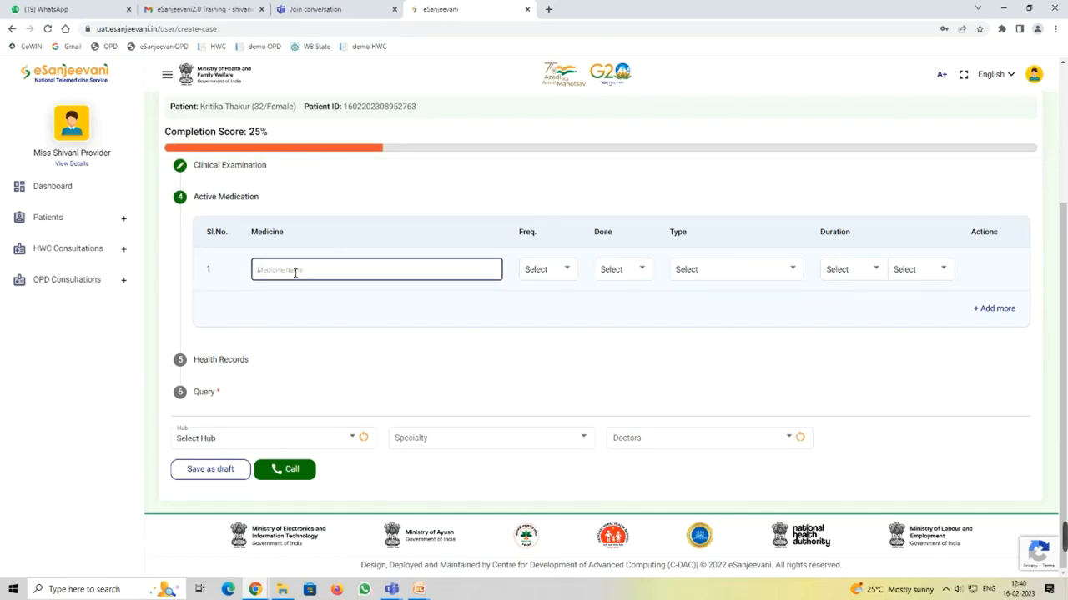
pyautogui.write('par')
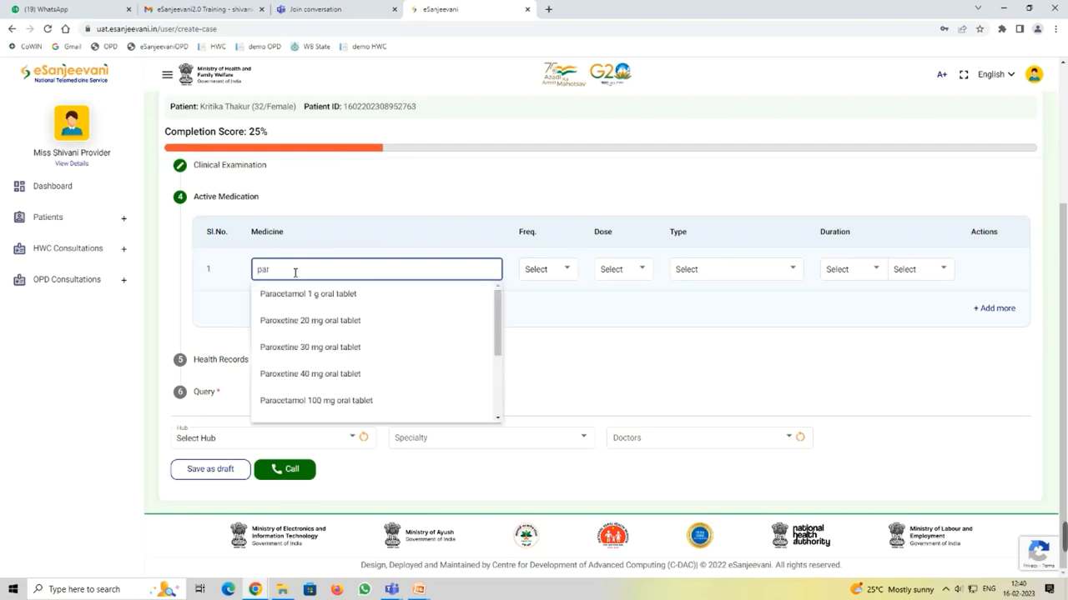
pyautogui.scroll(-2, 413, 361)
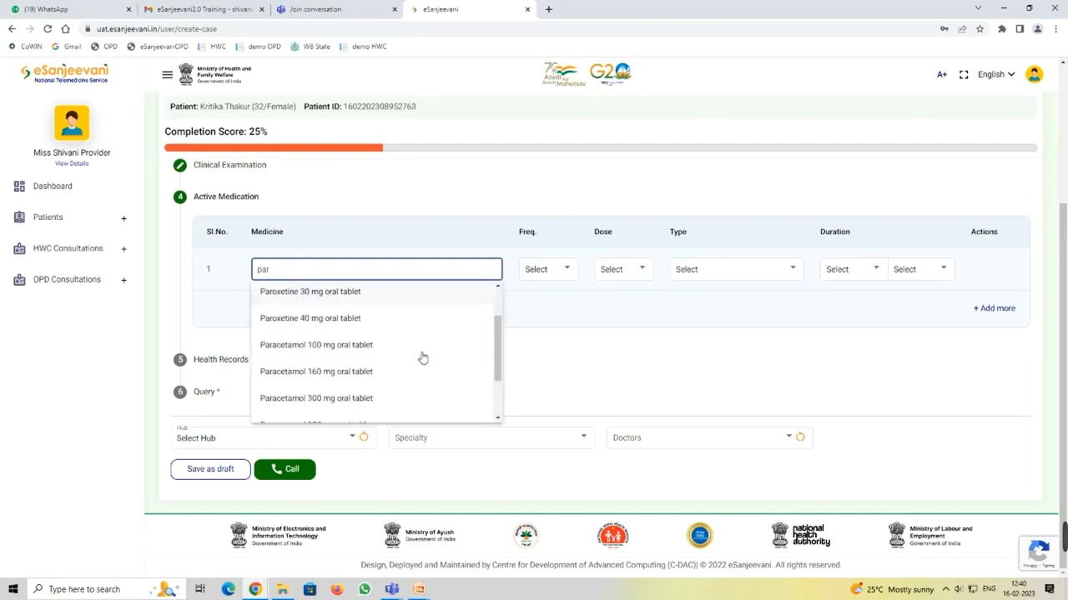
pyautogui.scroll(-2, 402, 355)
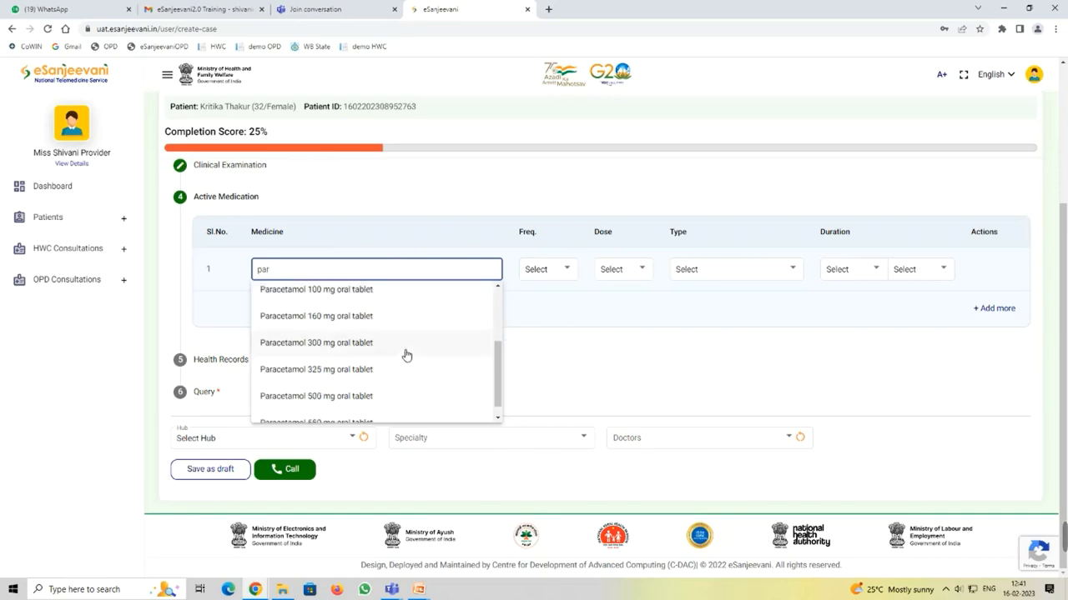
pyautogui.click(374, 395)
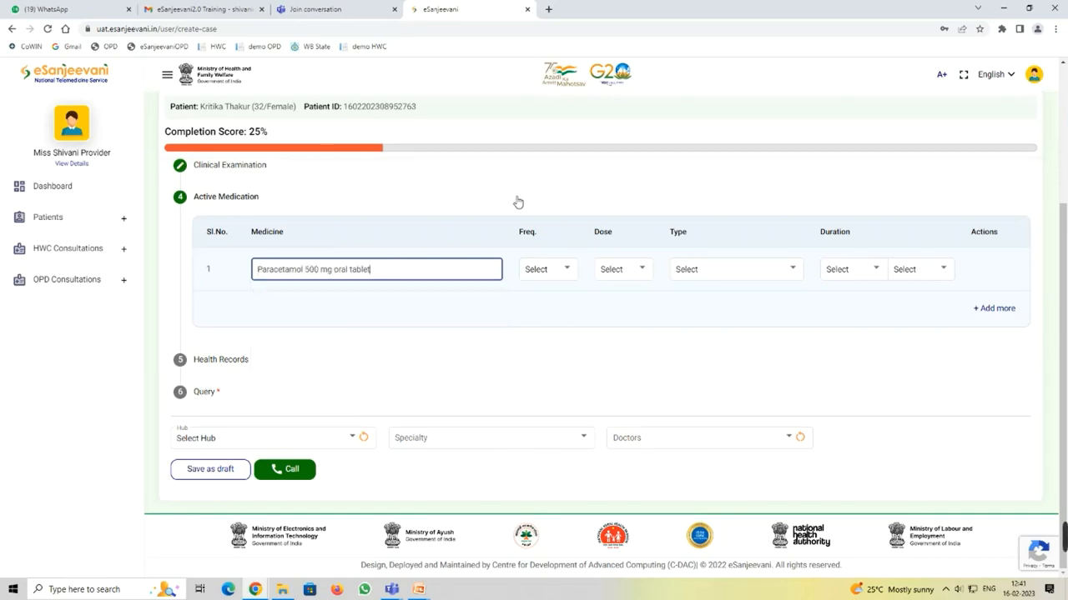
# Step: Set frequency BD, dose 2, type Tablet, duration 3 Day(s), and add another row
pyautogui.click(545, 267)
pyautogui.click(546, 291)
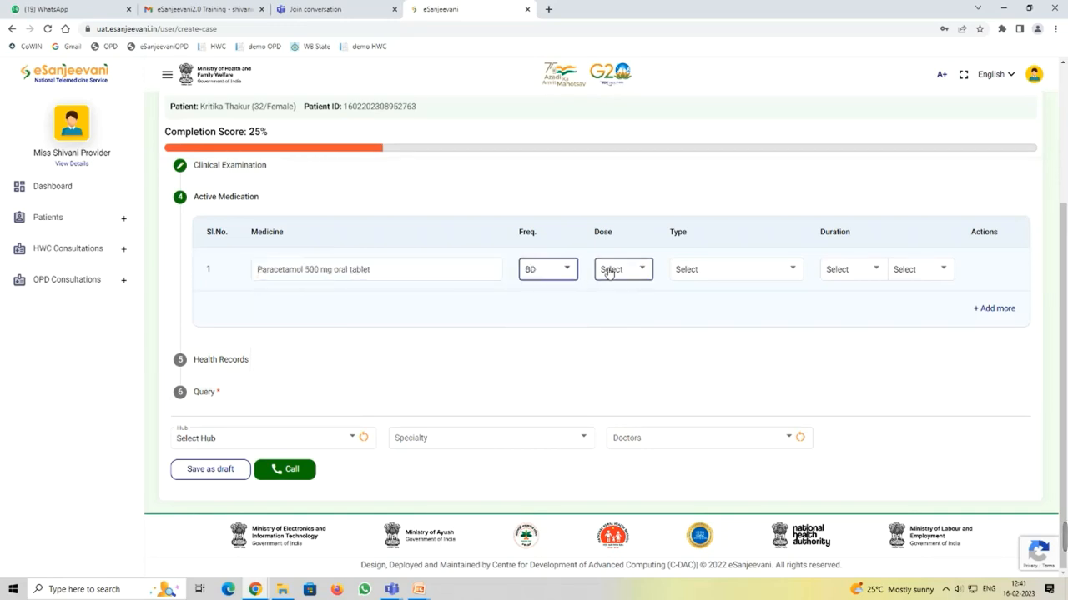
pyautogui.click(608, 271)
pyautogui.click(620, 341)
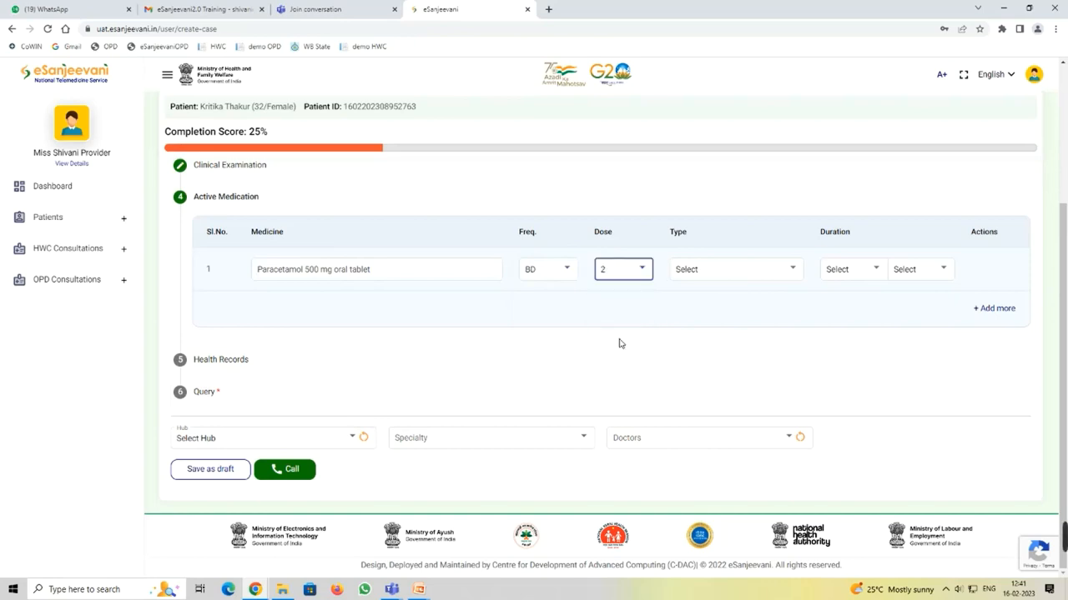
pyautogui.click(714, 271)
pyautogui.click(715, 293)
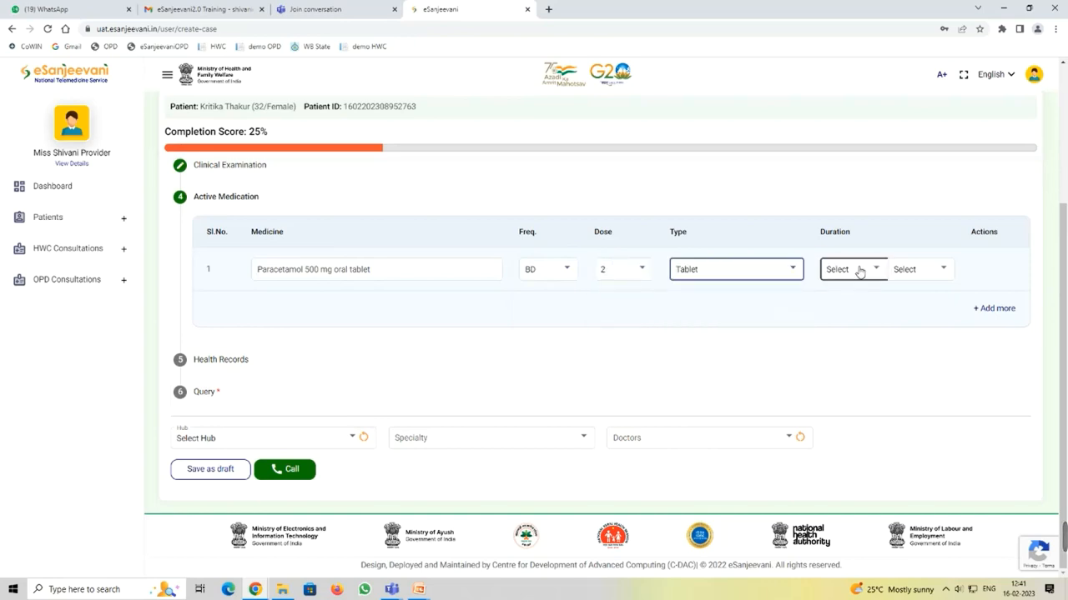
pyautogui.click(859, 271)
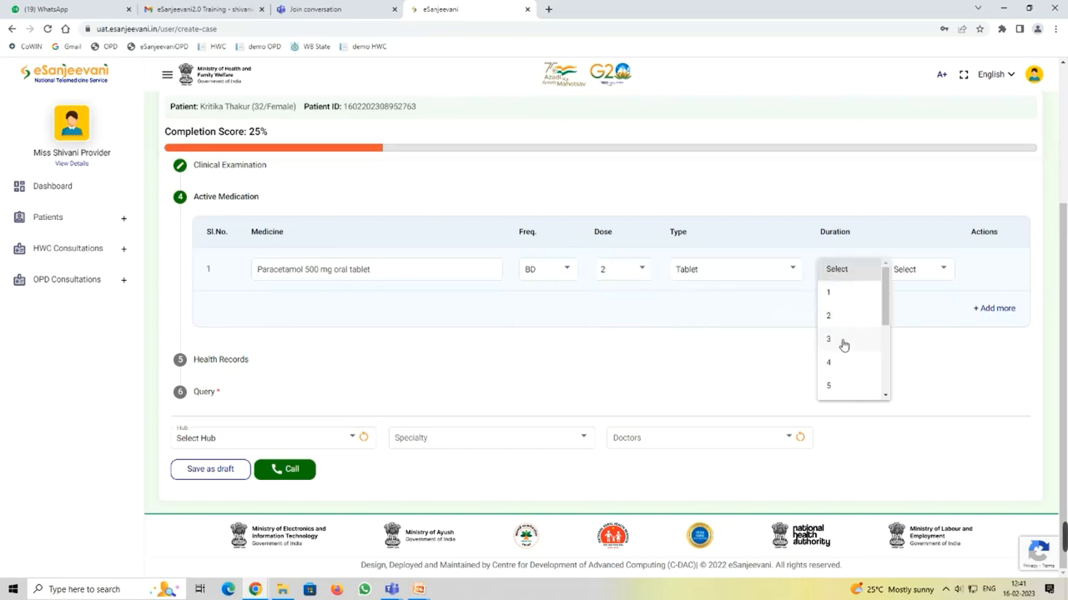
pyautogui.click(843, 340)
pyautogui.click(917, 270)
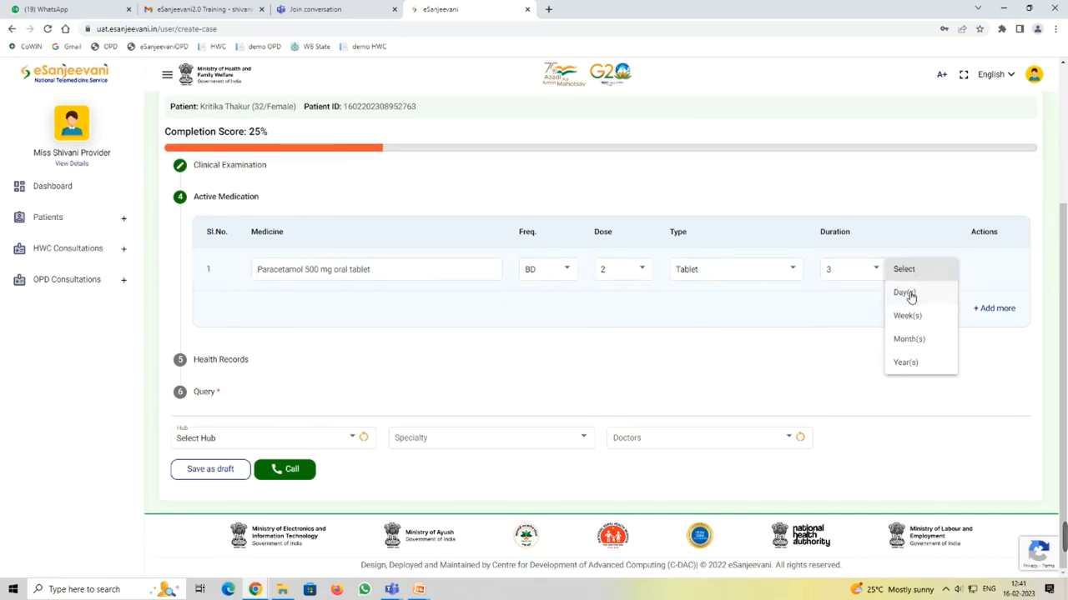
pyautogui.click(904, 292)
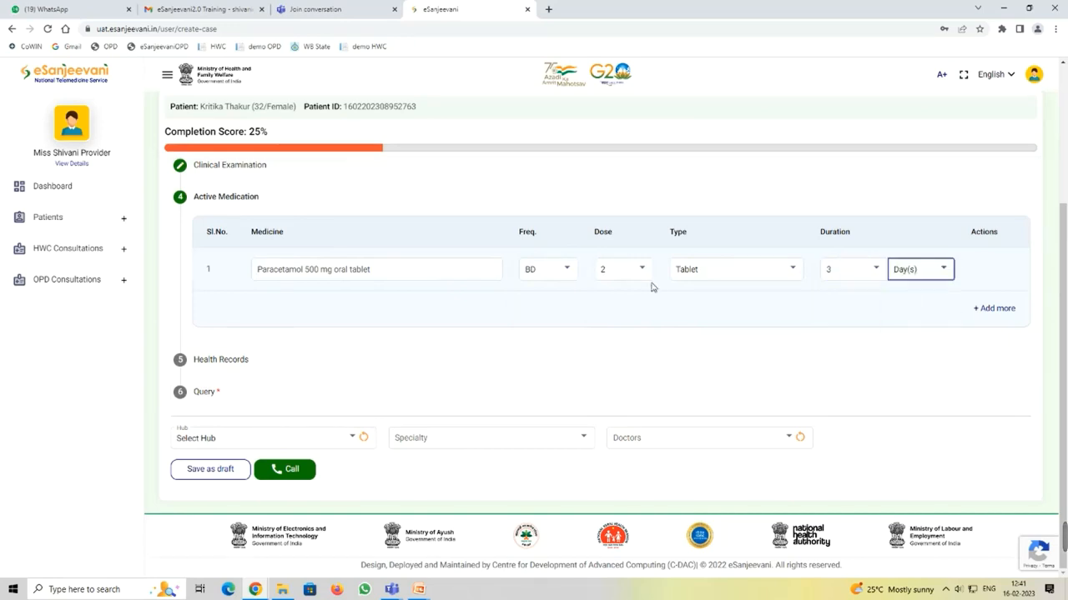
pyautogui.click(995, 308)
pyautogui.scroll(-1, 494, 364)
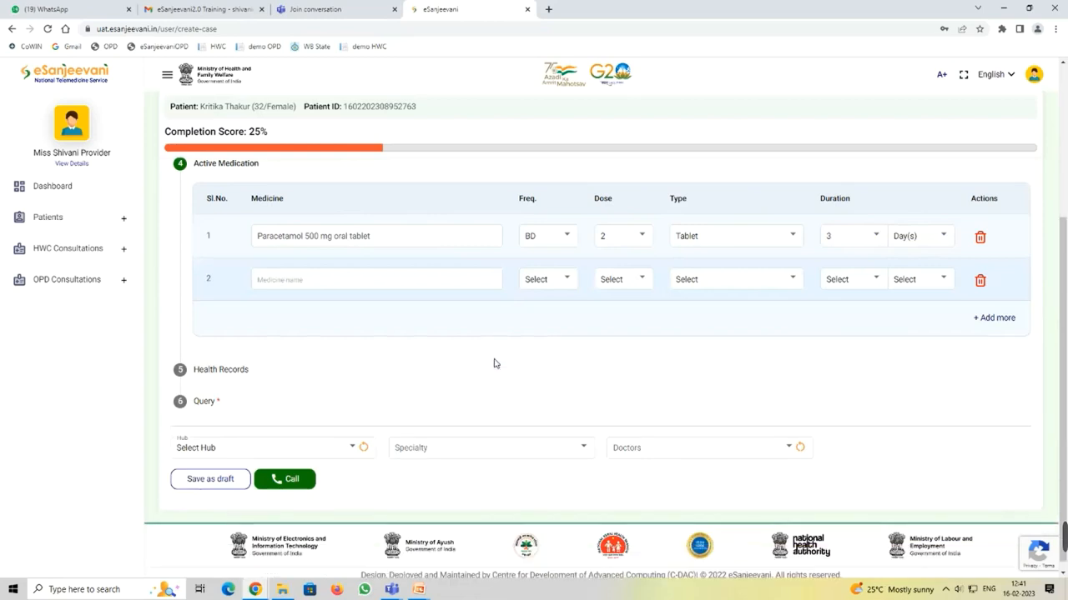
# Step: In Health Records, choose a document upload with record type Prescription record
pyautogui.click(308, 367)
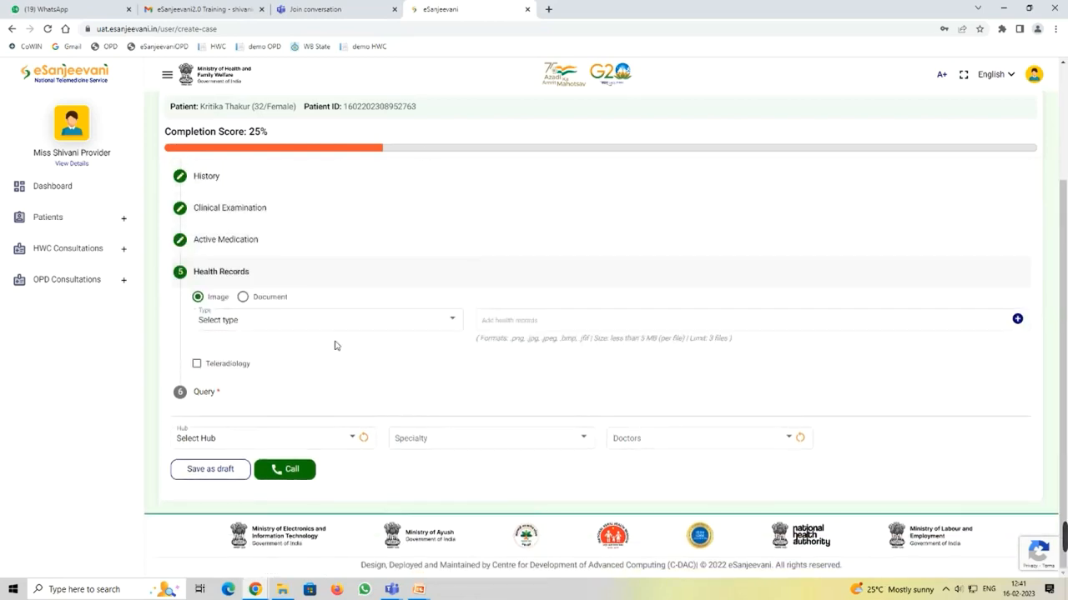
pyautogui.click(243, 297)
pyautogui.click(278, 323)
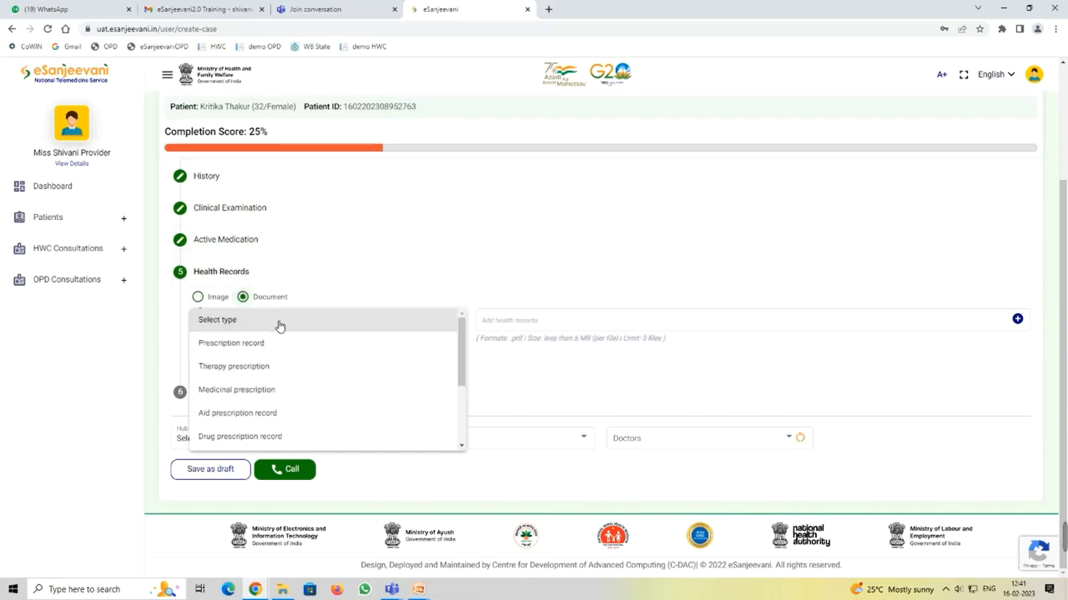
pyautogui.click(282, 344)
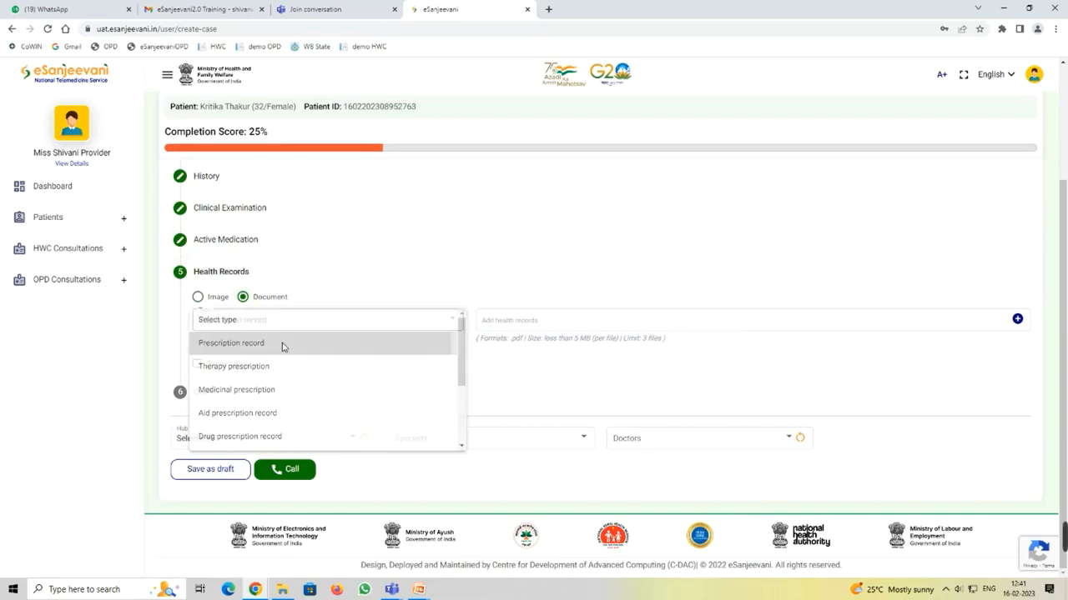
pyautogui.click(1017, 318)
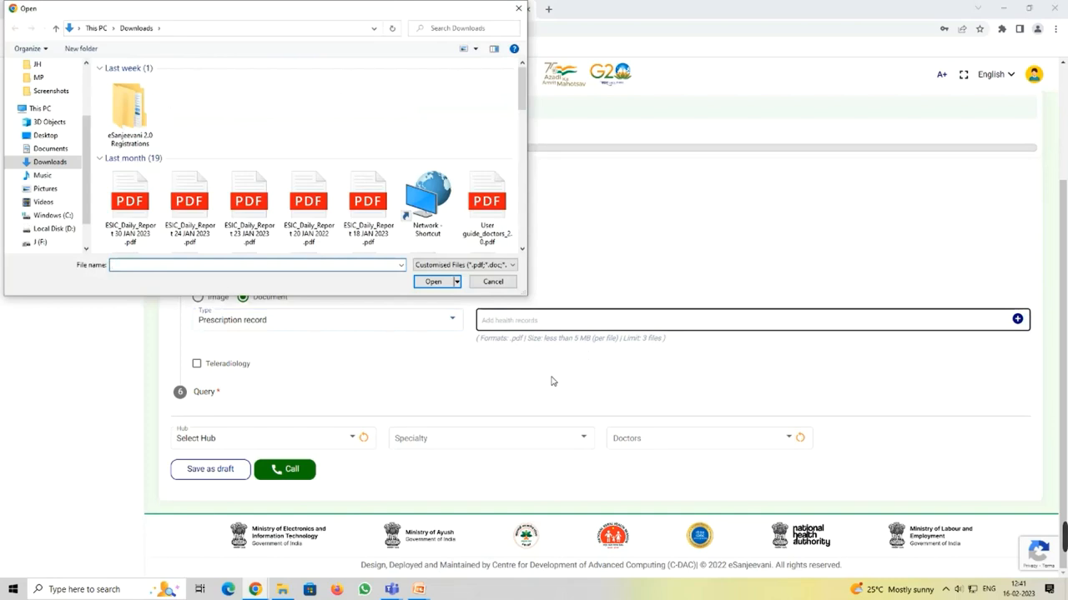
pyautogui.scroll(3, 58, 81)
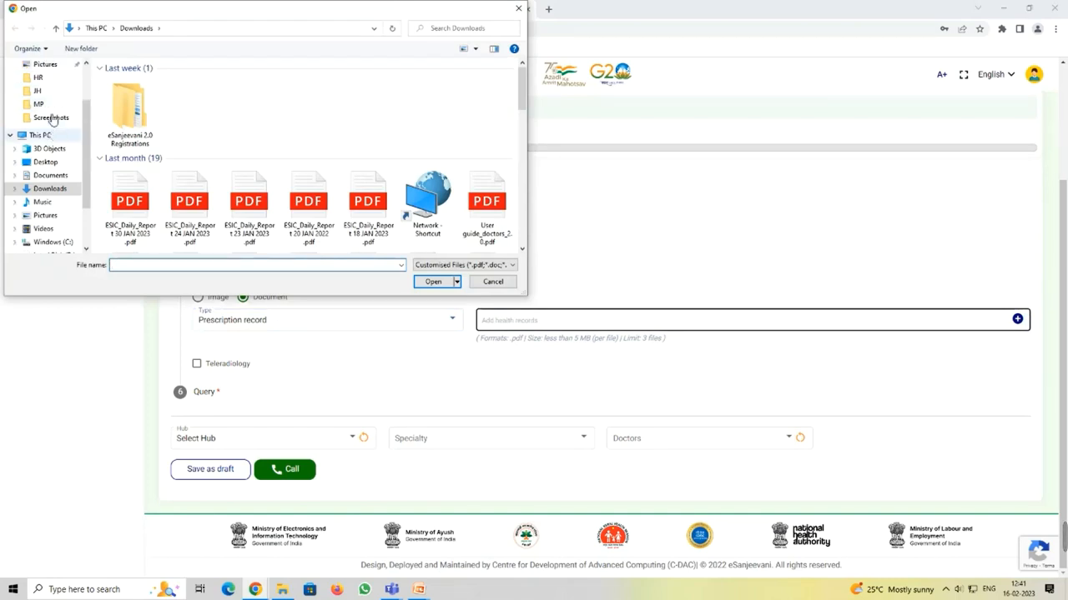
pyautogui.scroll(-5, 58, 138)
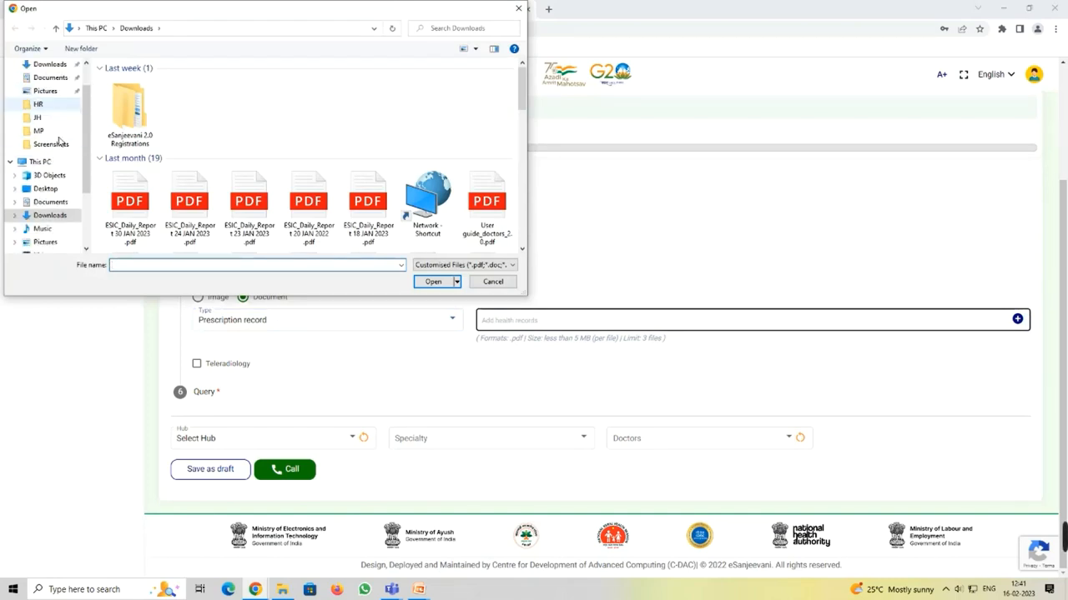
pyautogui.scroll(5, 58, 141)
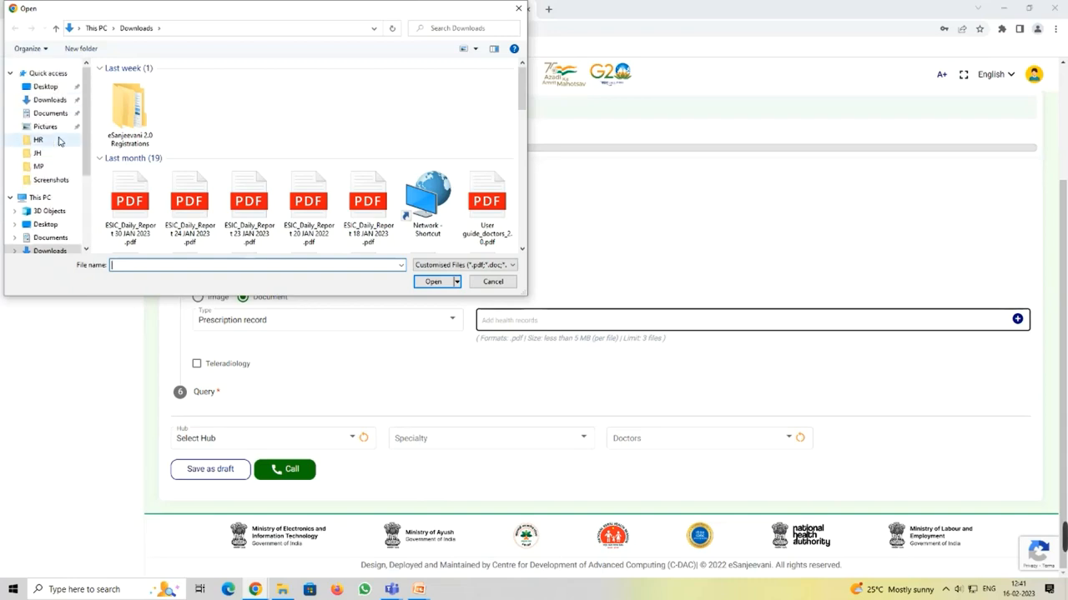
pyautogui.click(51, 115)
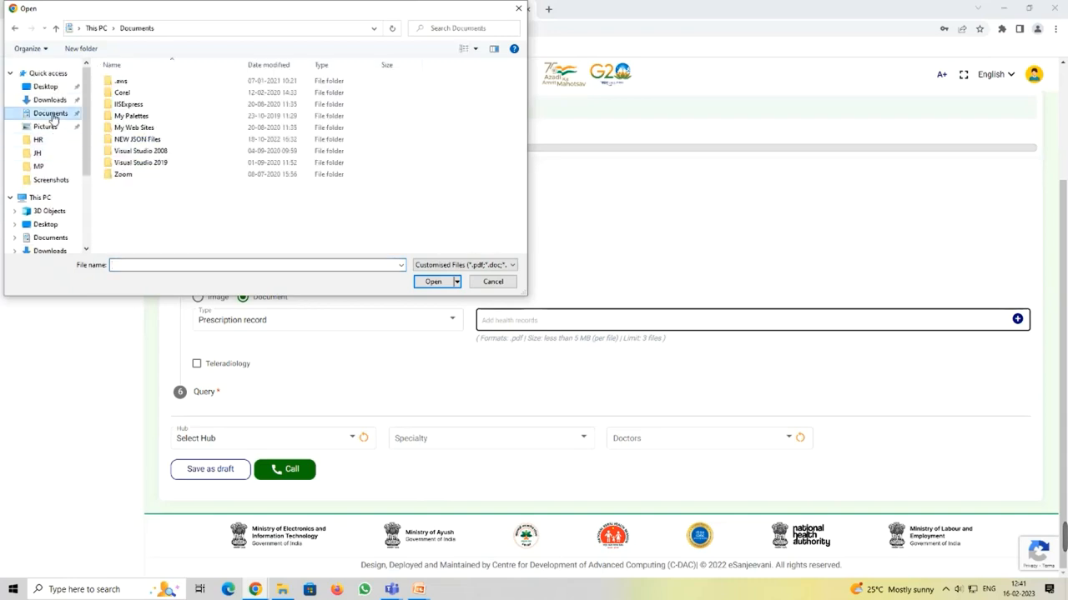
pyautogui.click(51, 101)
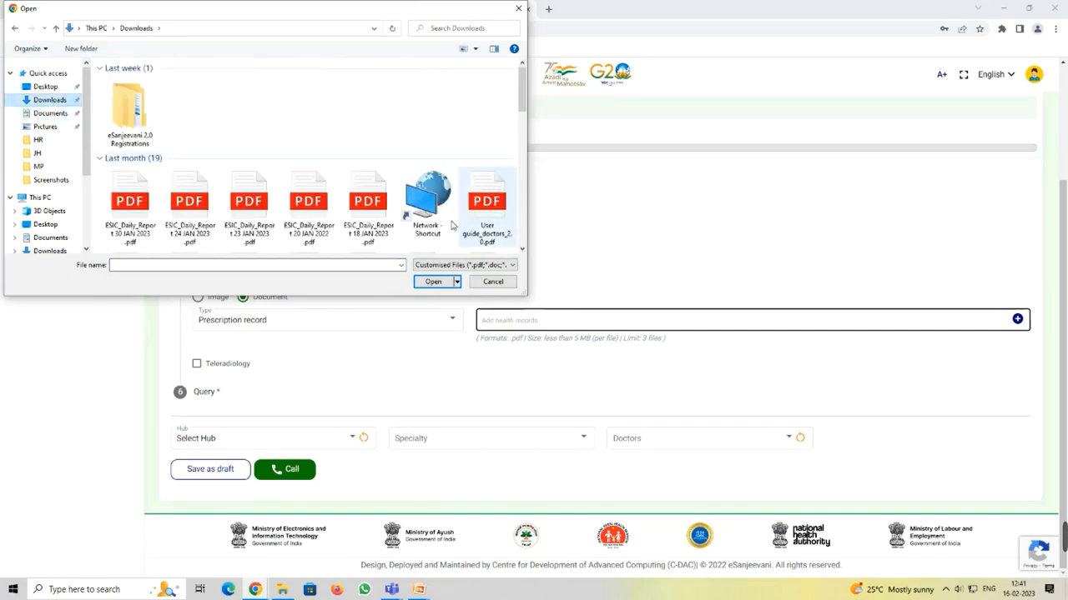
pyautogui.scroll(-2, 349, 188)
pyautogui.click(249, 193)
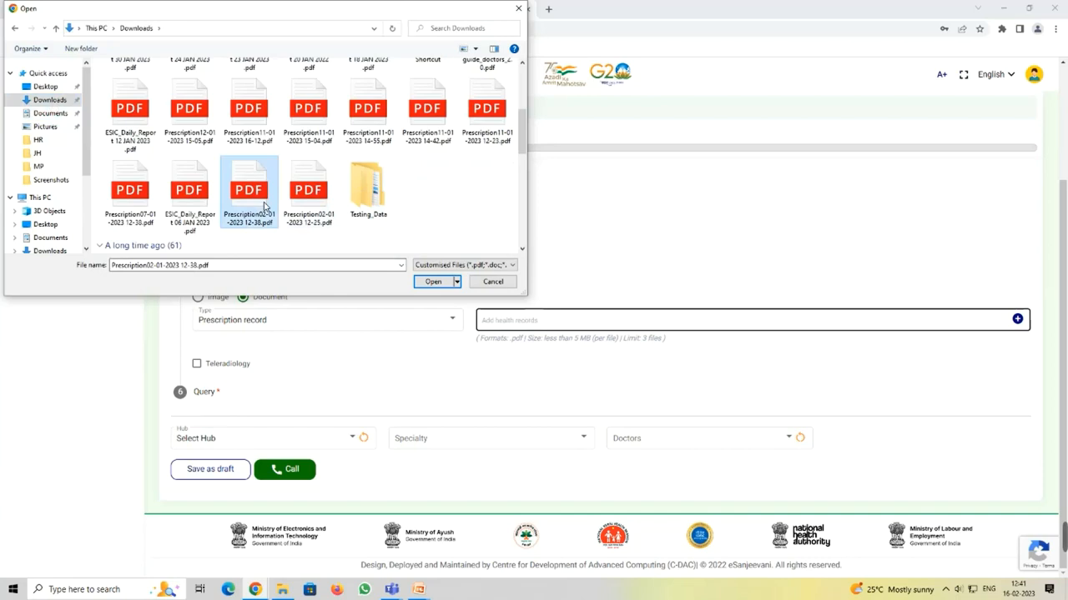
pyautogui.click(435, 282)
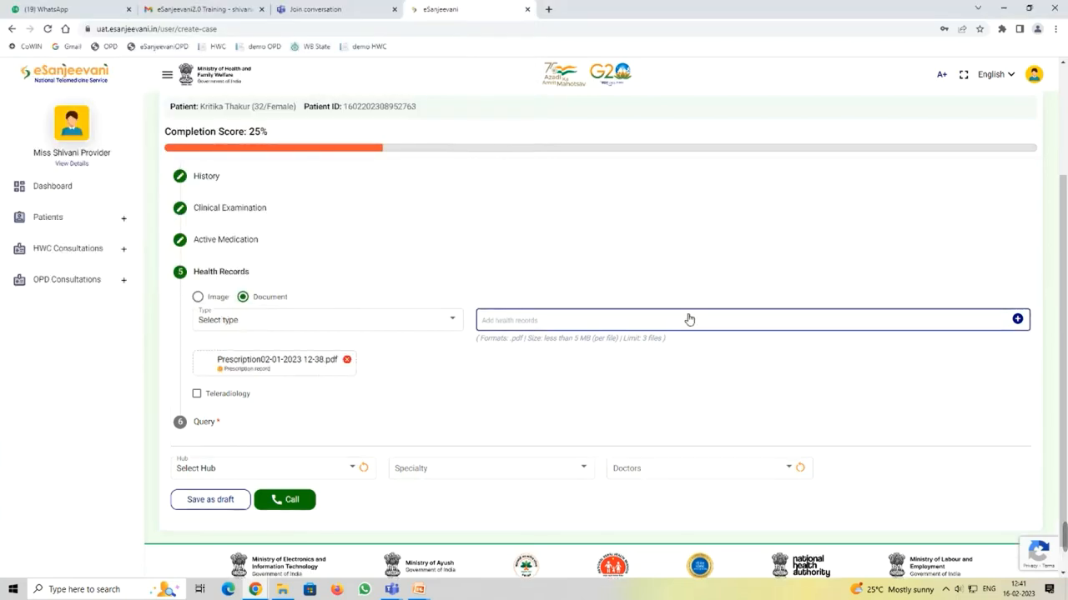
pyautogui.scroll(-1, 679, 327)
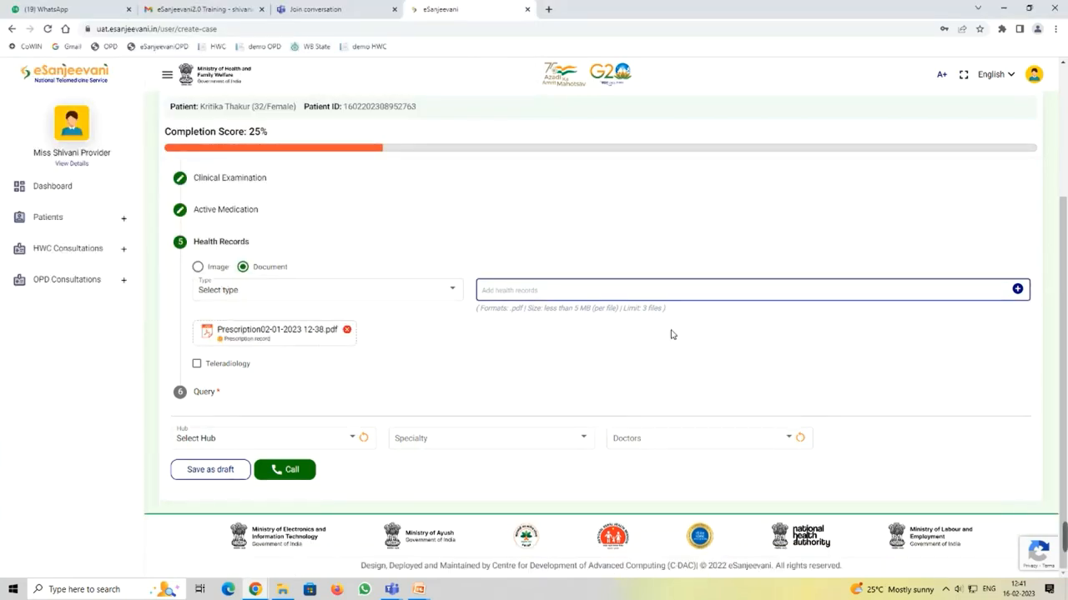
# Step: Write 'Kindly suggest medicine' in the case's Query box
pyautogui.click(281, 401)
pyautogui.click(265, 359)
pyautogui.write('Kindly')
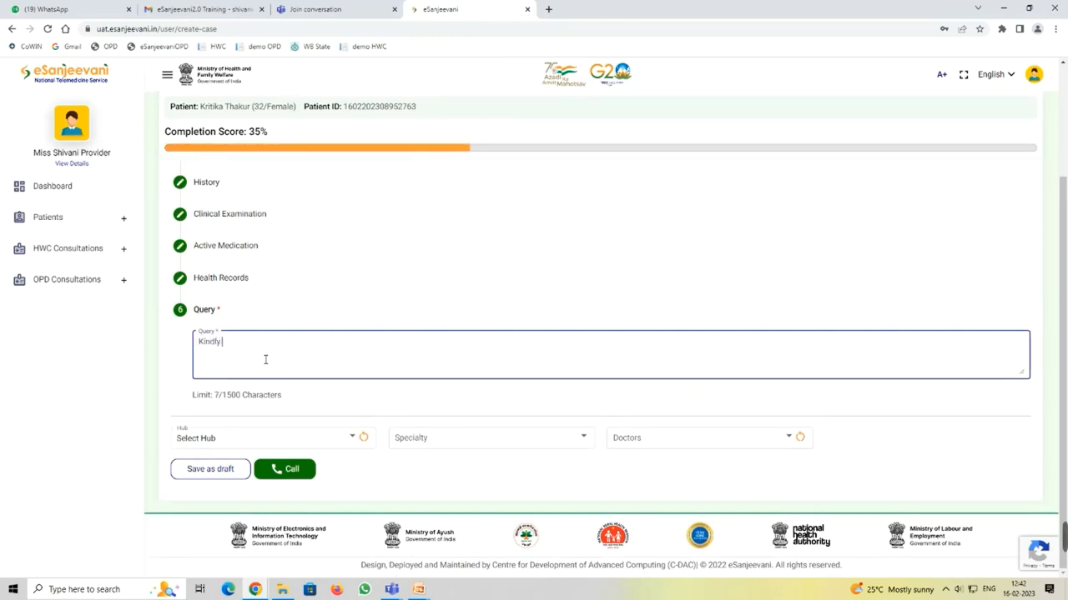
pyautogui.write(' suggest medicine')
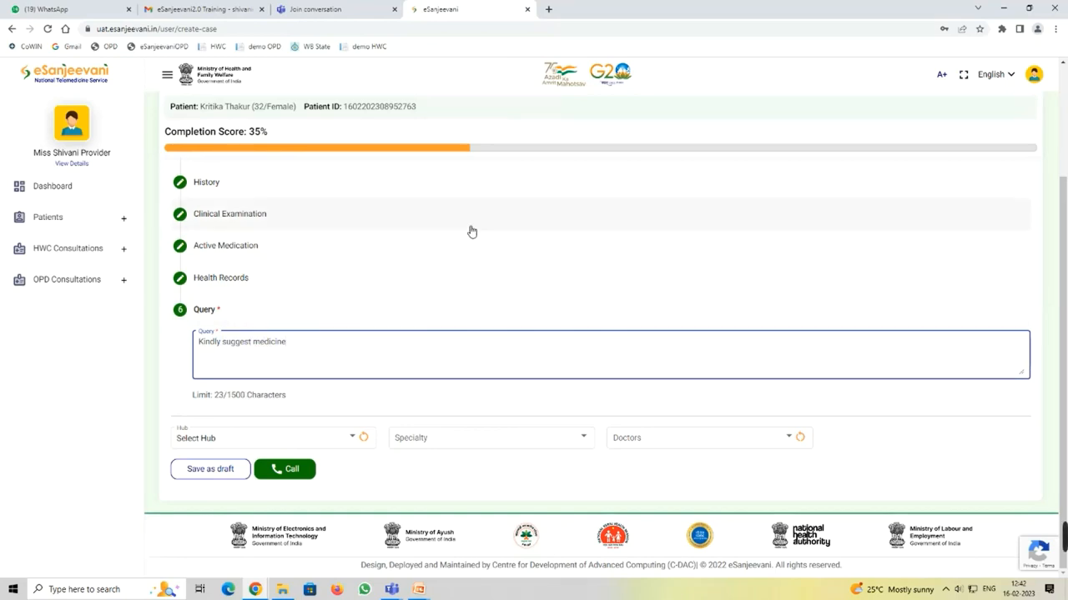
# Step: Set the hub to HUB AHRR Delhi and the specialty to General Physician
pyautogui.click(341, 440)
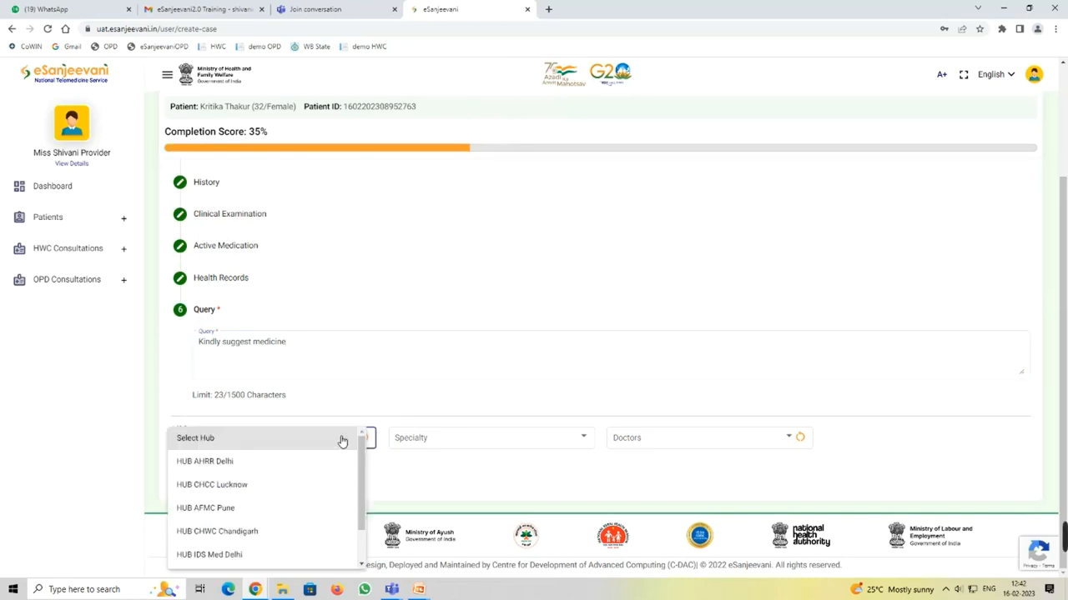
pyautogui.click(300, 464)
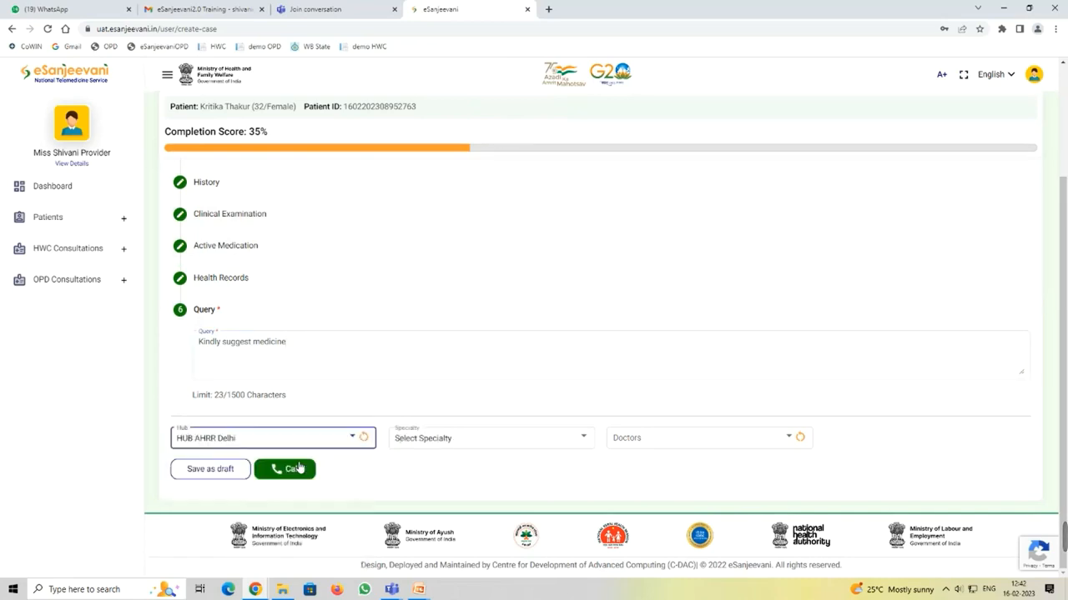
pyautogui.click(470, 443)
pyautogui.scroll(-3, 494, 472)
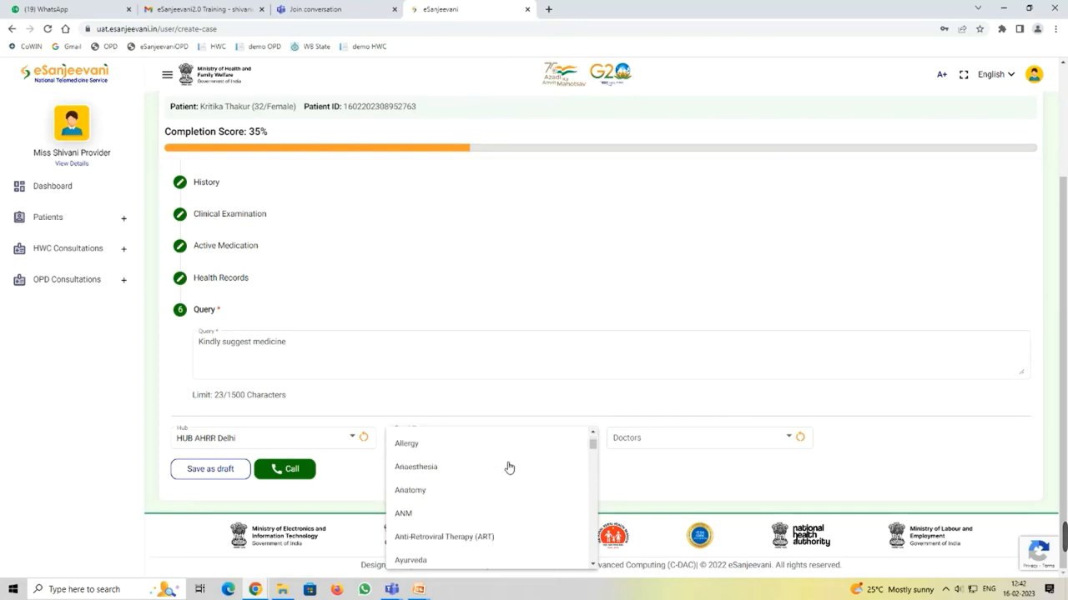
pyautogui.scroll(-10, 509, 467)
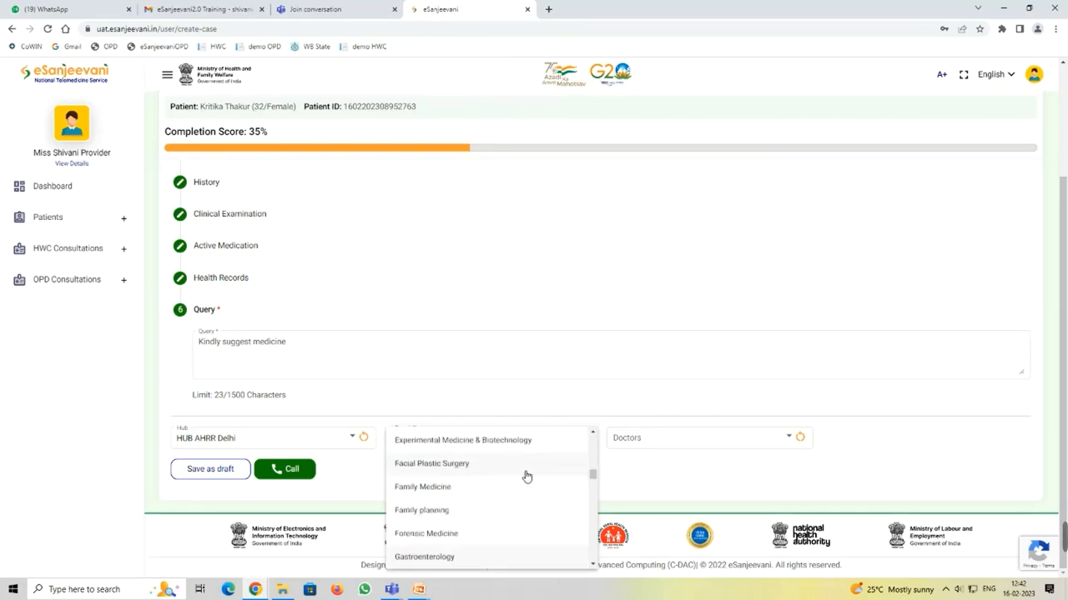
pyautogui.scroll(-1, 527, 484)
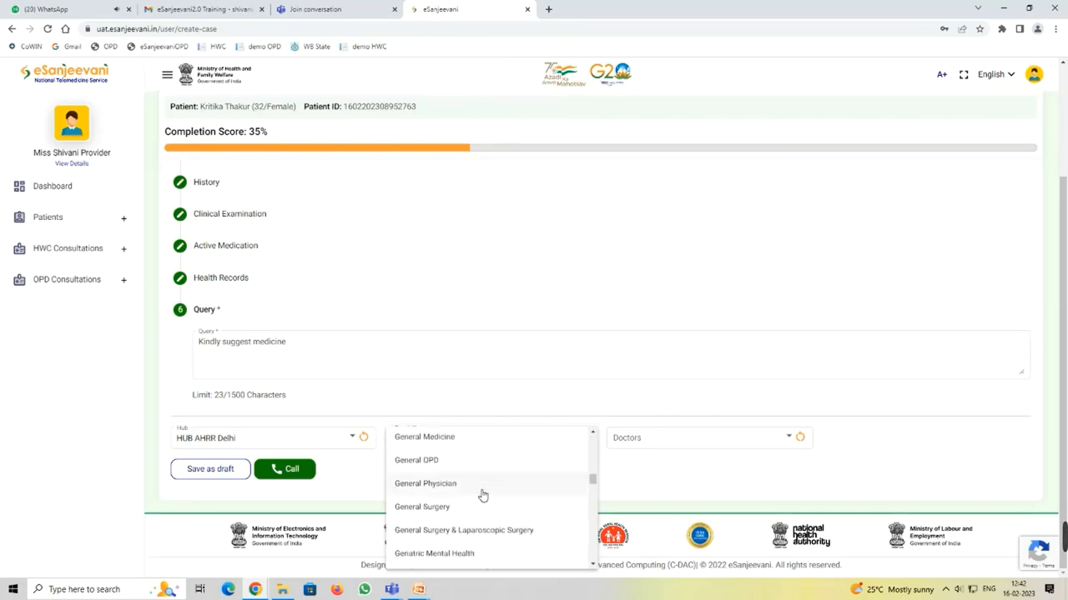
pyautogui.click(484, 490)
# Step: Review the available doctors without picking one, and snap the browser to the left half
pyautogui.click(722, 446)
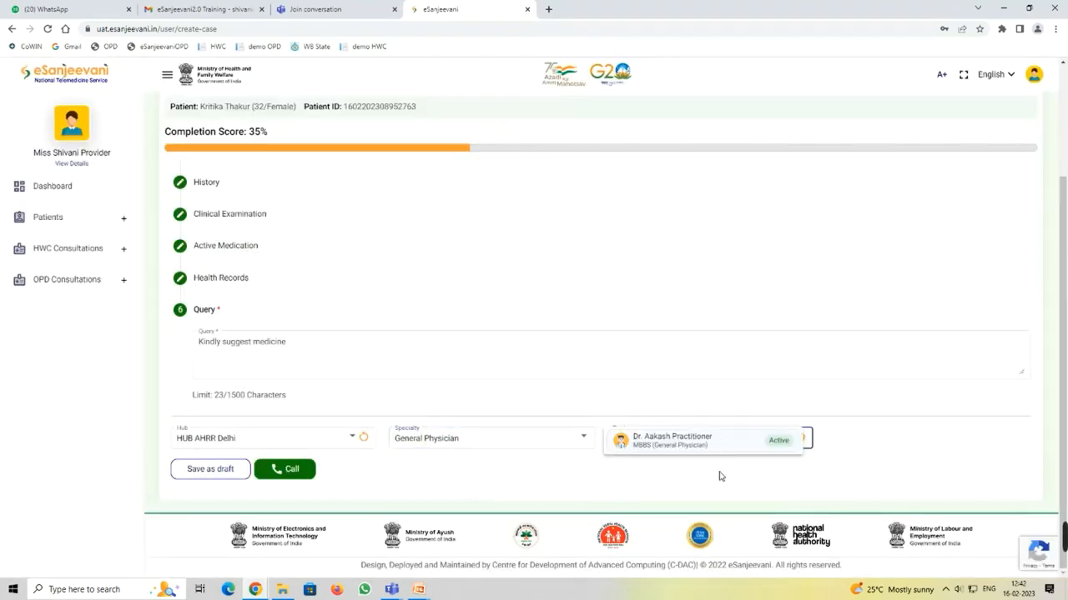
pyautogui.click(673, 473)
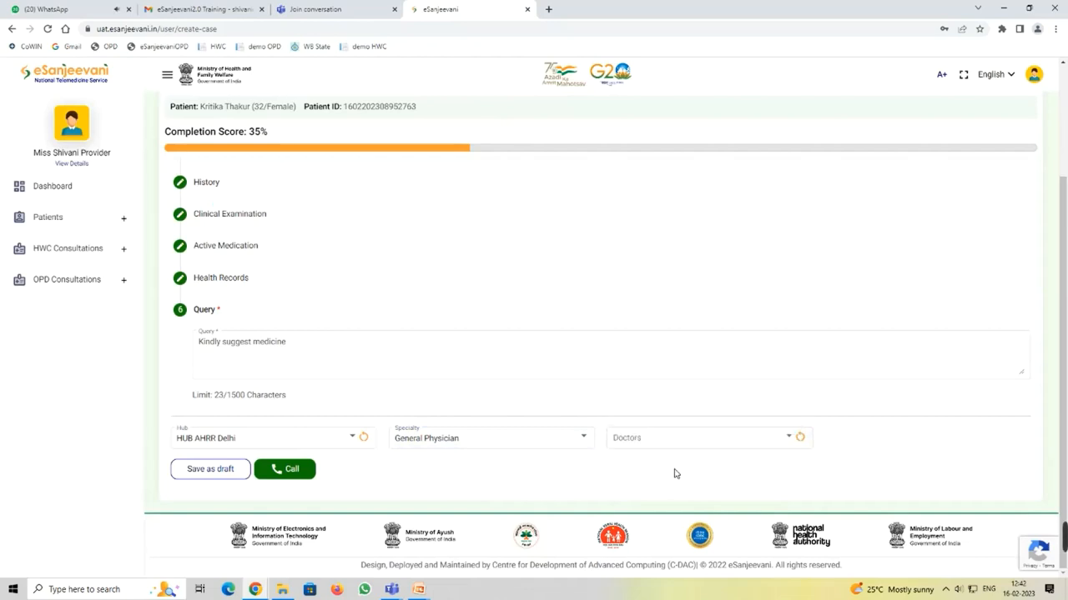
pyautogui.click(677, 445)
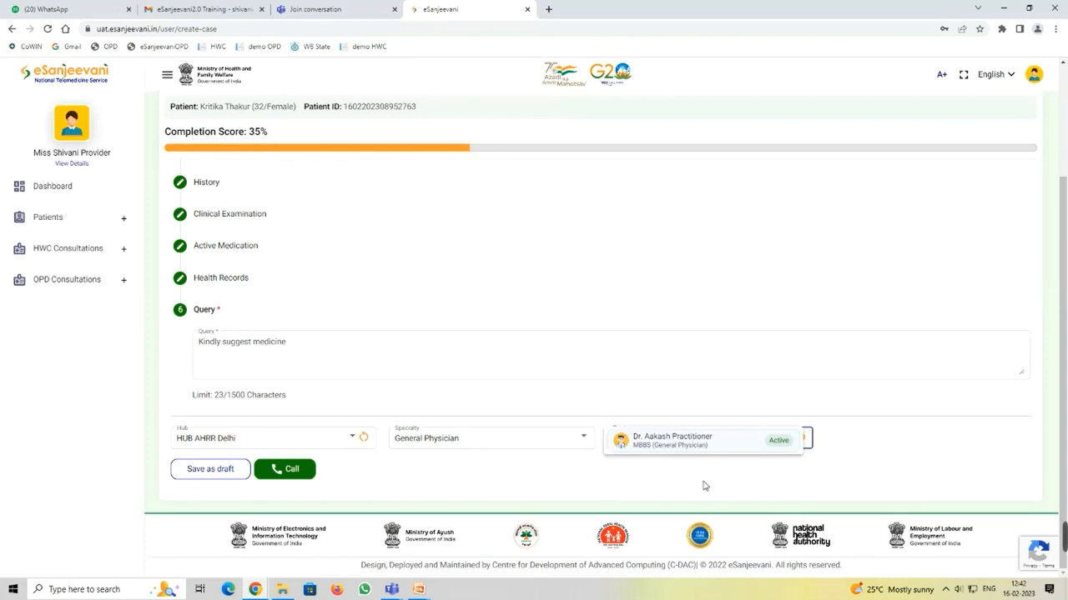
pyautogui.click(682, 307)
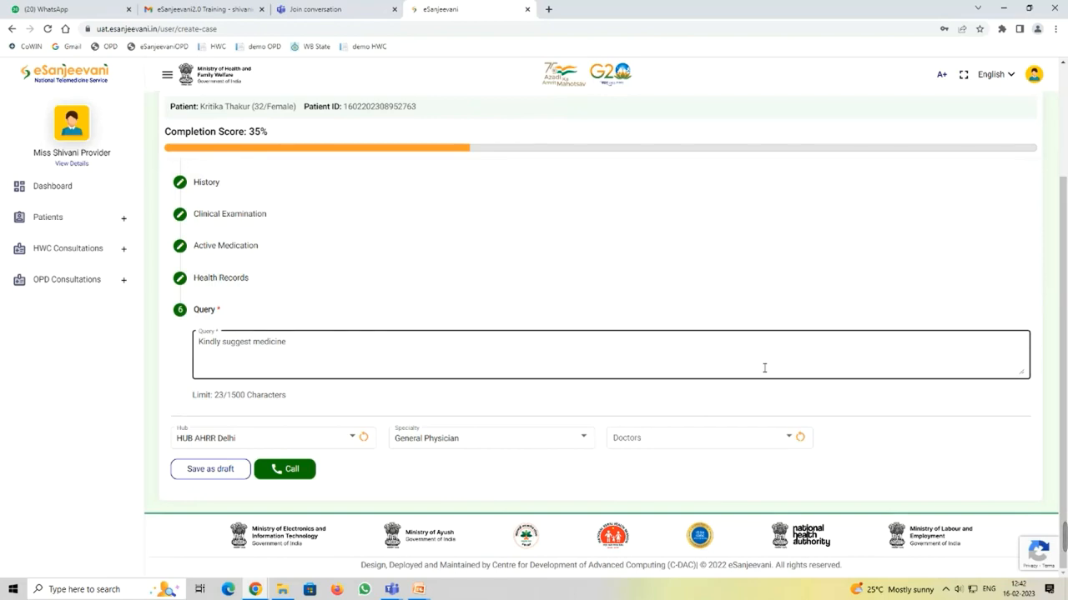
pyautogui.press('super+Left')
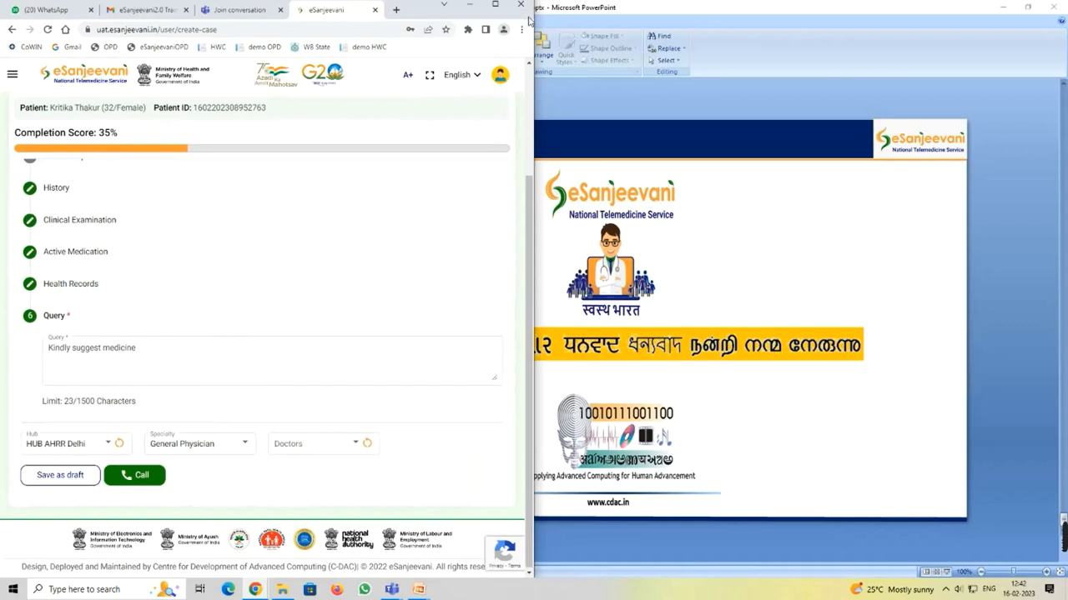
# Step: Open a new incognito Chrome window and maximize it
pyautogui.click(521, 29)
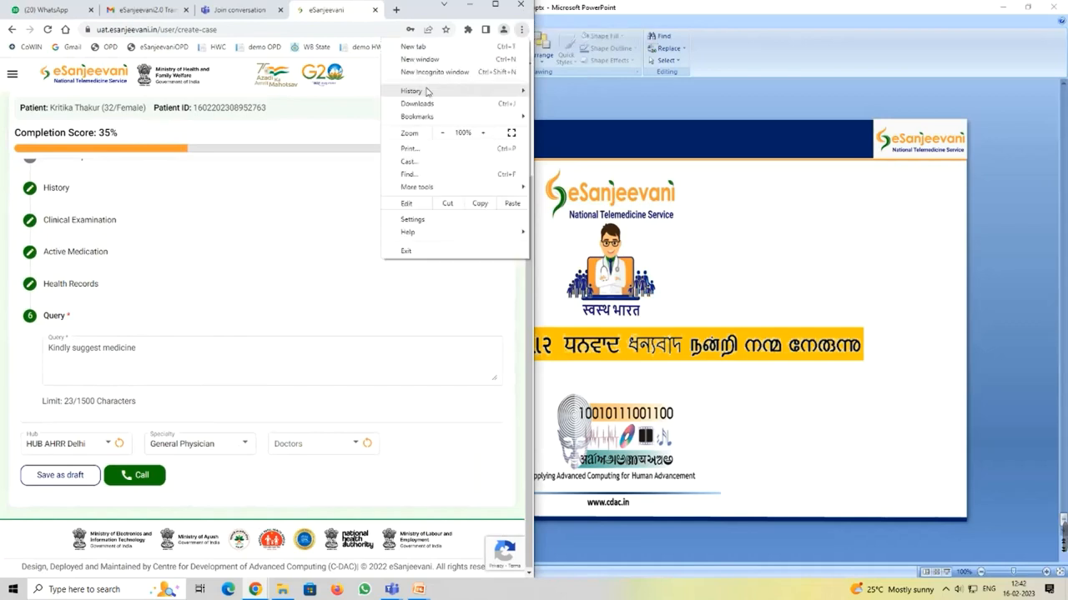
pyautogui.click(433, 72)
pyautogui.doubleClick(508, 12)
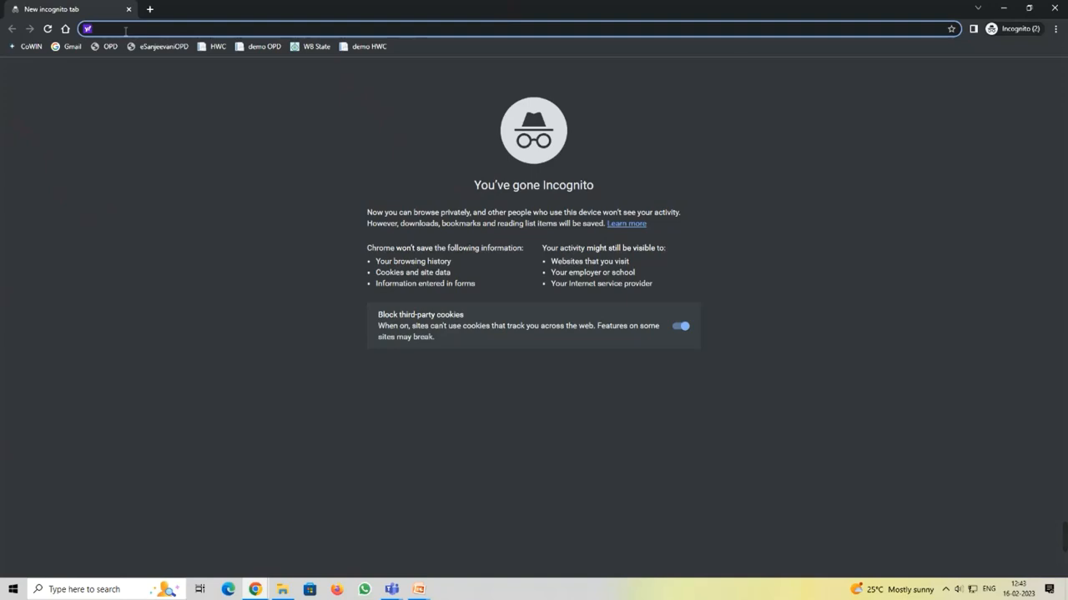
# Step: Load uat.esanjeevani.in and open the CHO/Doctor sign-in set to password login
pyautogui.write('uat')
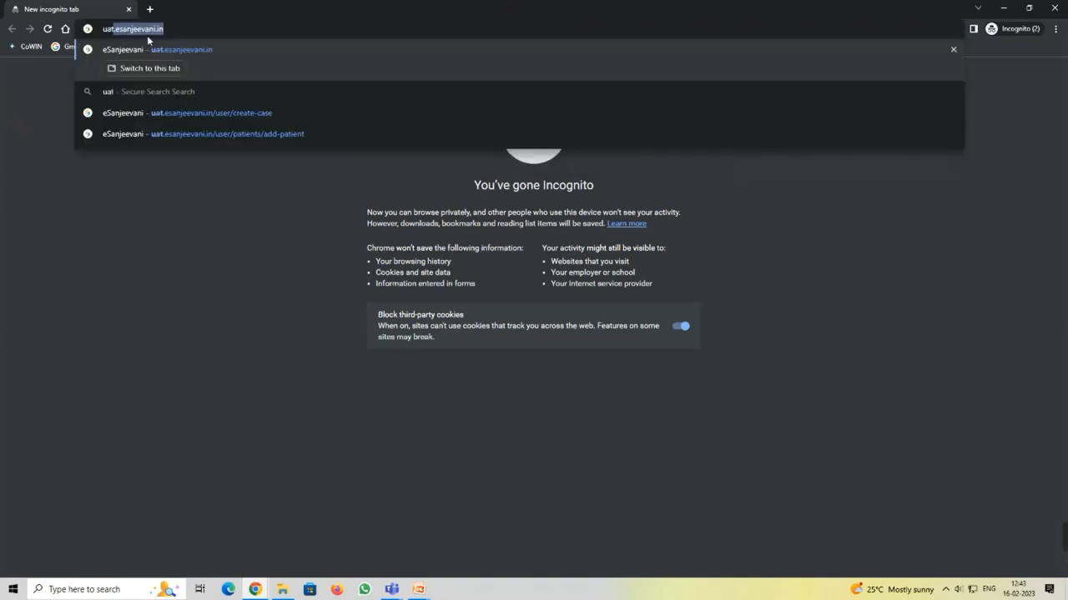
pyautogui.click(189, 26)
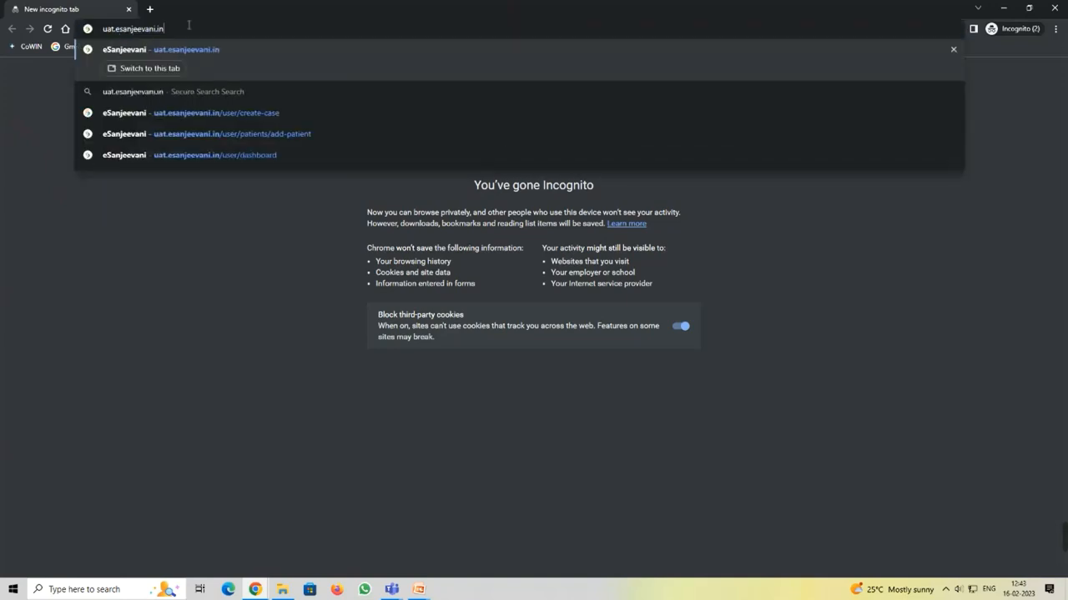
pyautogui.press('Return')
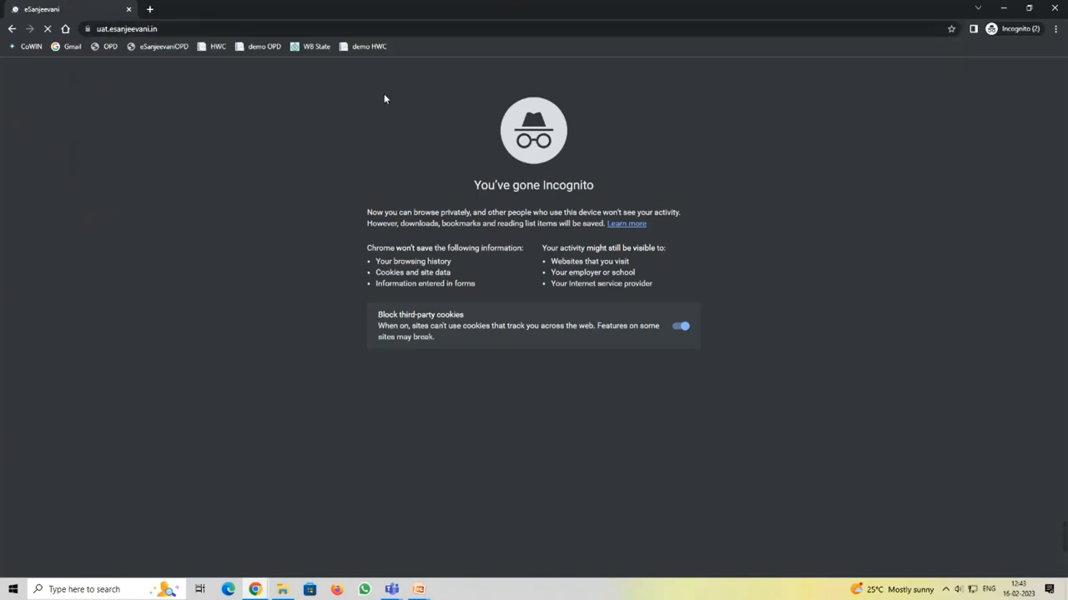
pyautogui.click(177, 29)
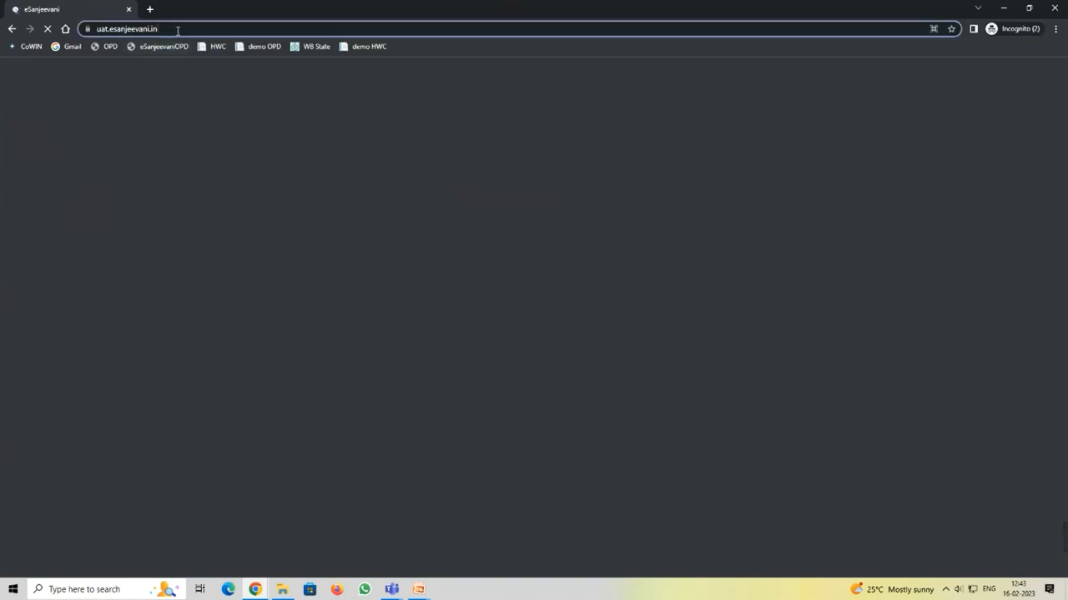
pyautogui.click(178, 28)
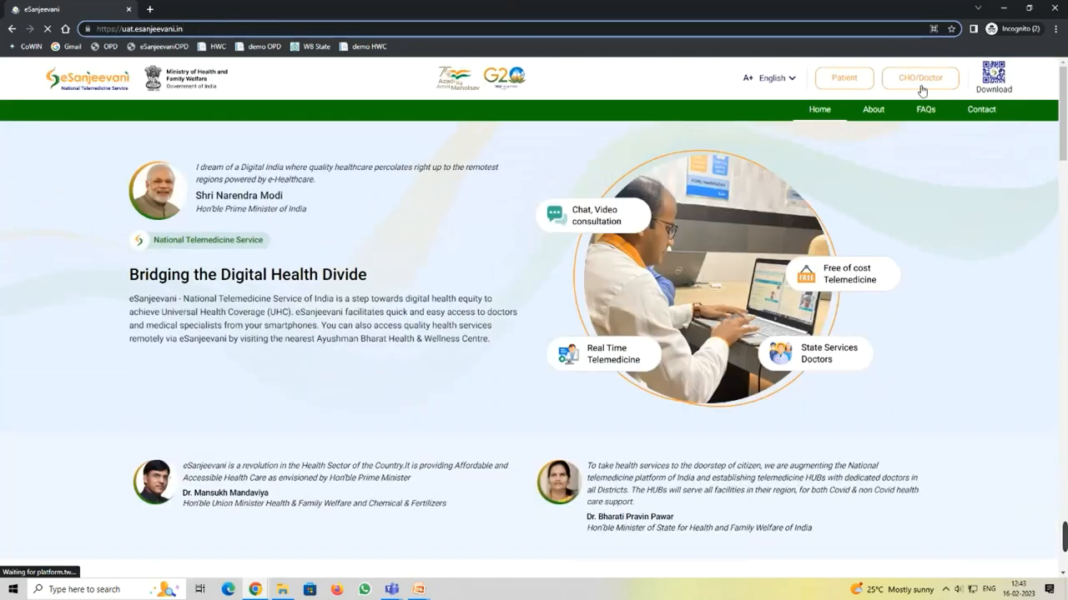
pyautogui.click(921, 81)
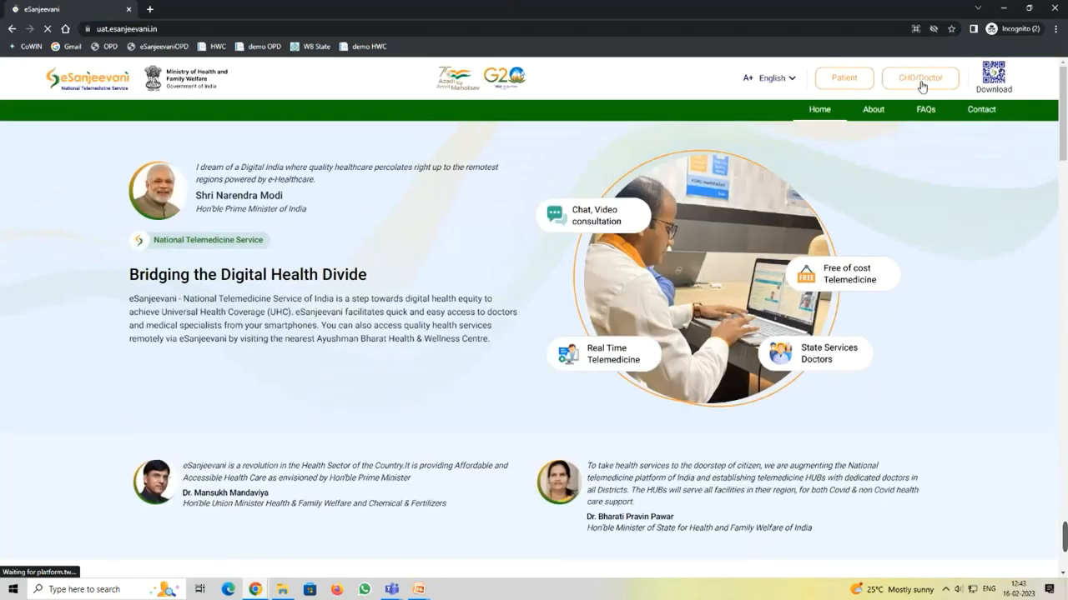
pyautogui.click(267, 253)
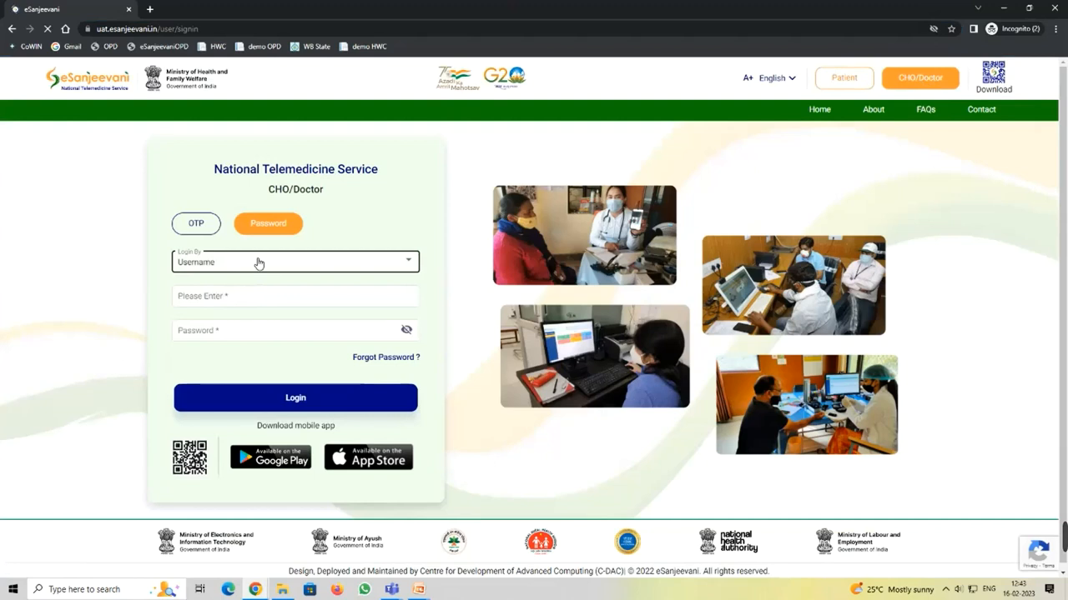
# Step: Sign in as the doctor by Email, entering the doctor's e-mail address and password
pyautogui.click(275, 265)
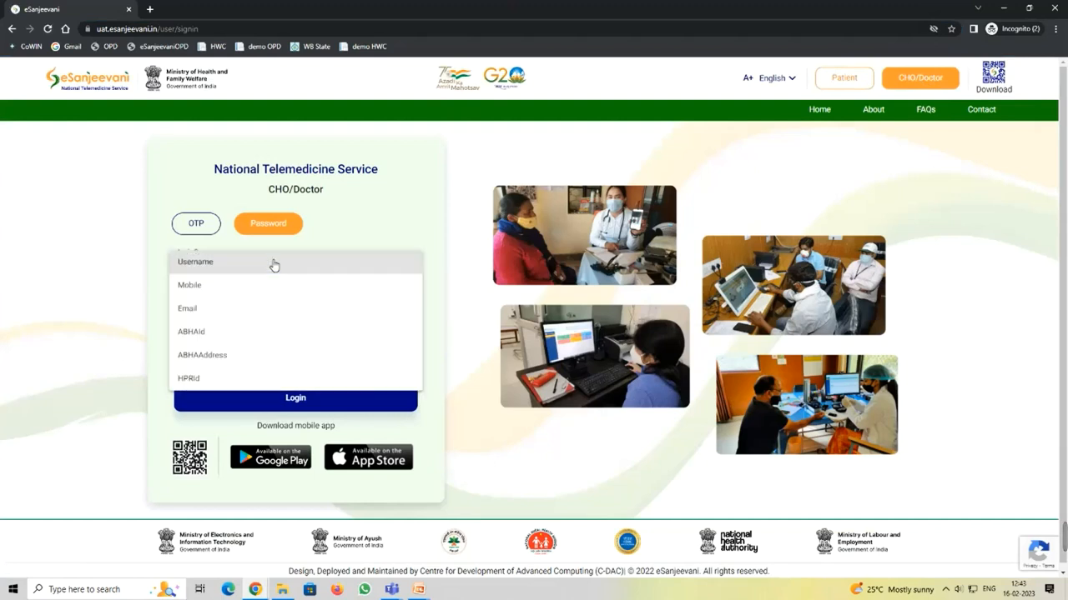
pyautogui.click(245, 317)
pyautogui.click(215, 298)
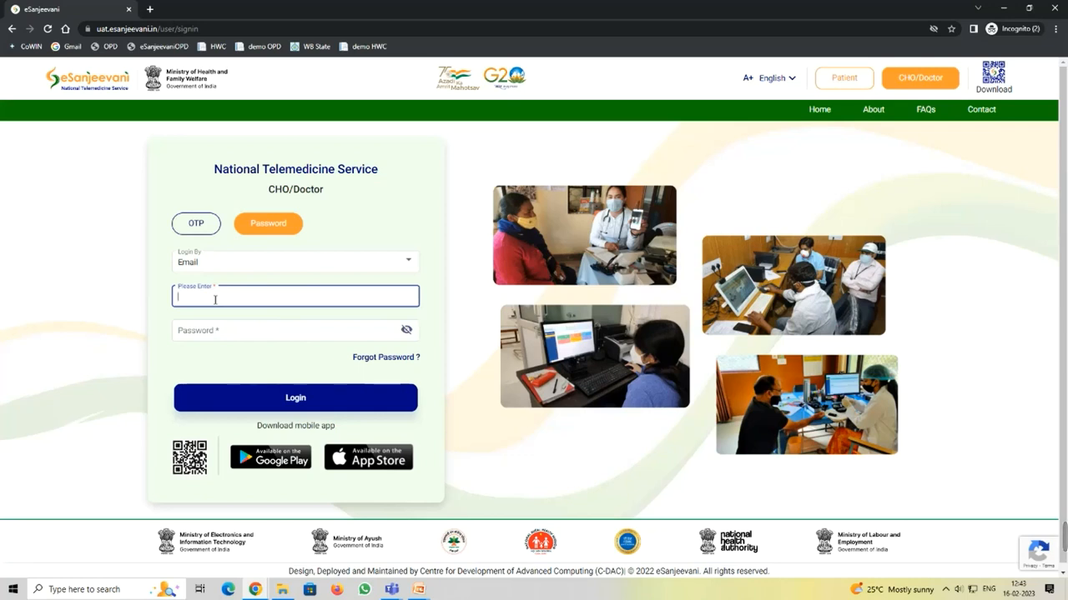
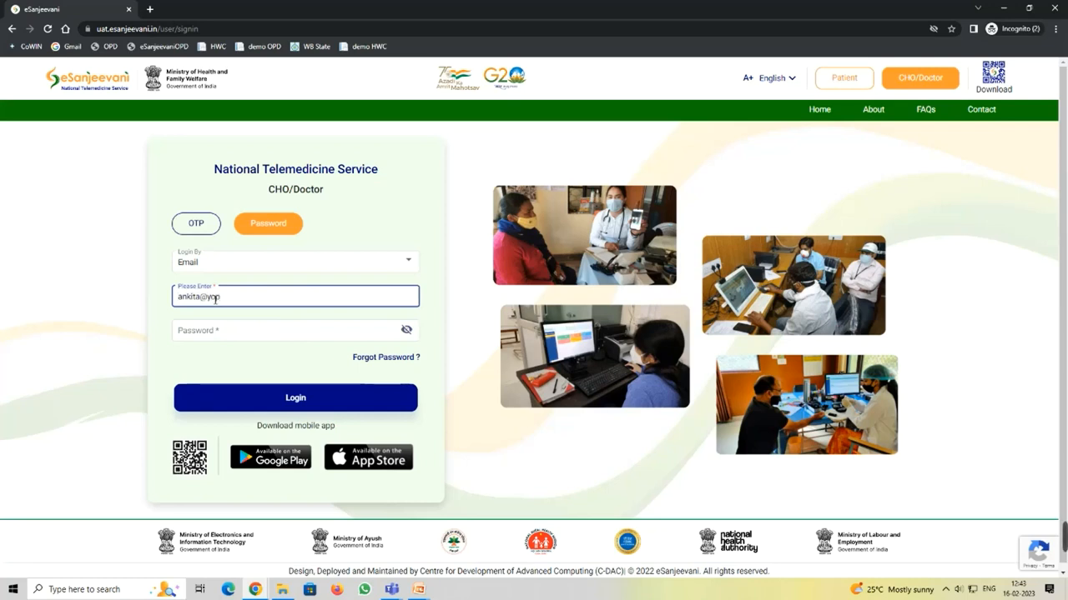
pyautogui.click(215, 324)
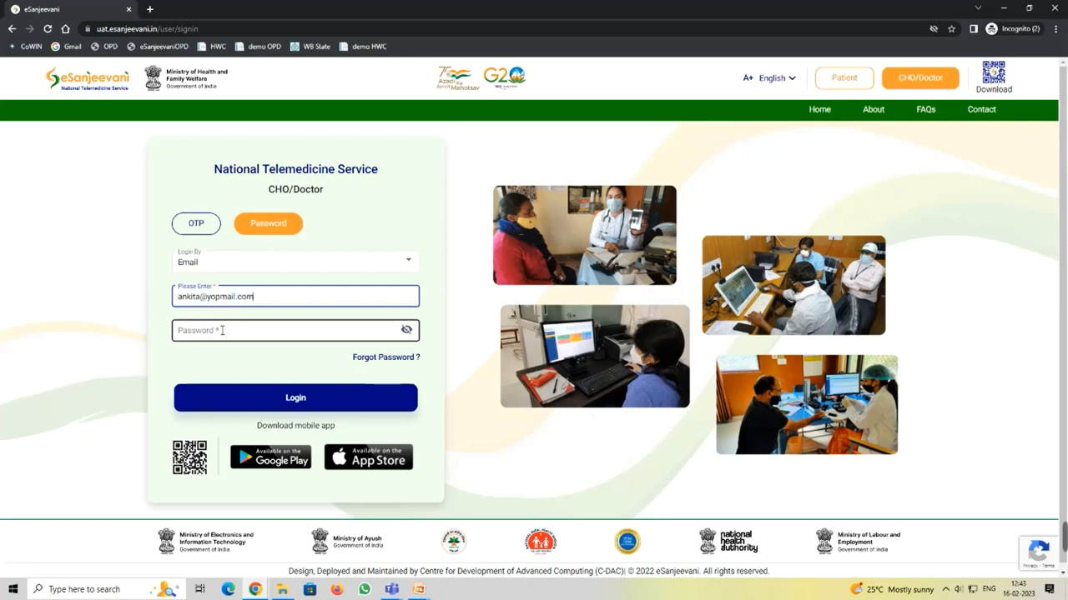
pyautogui.write('•')
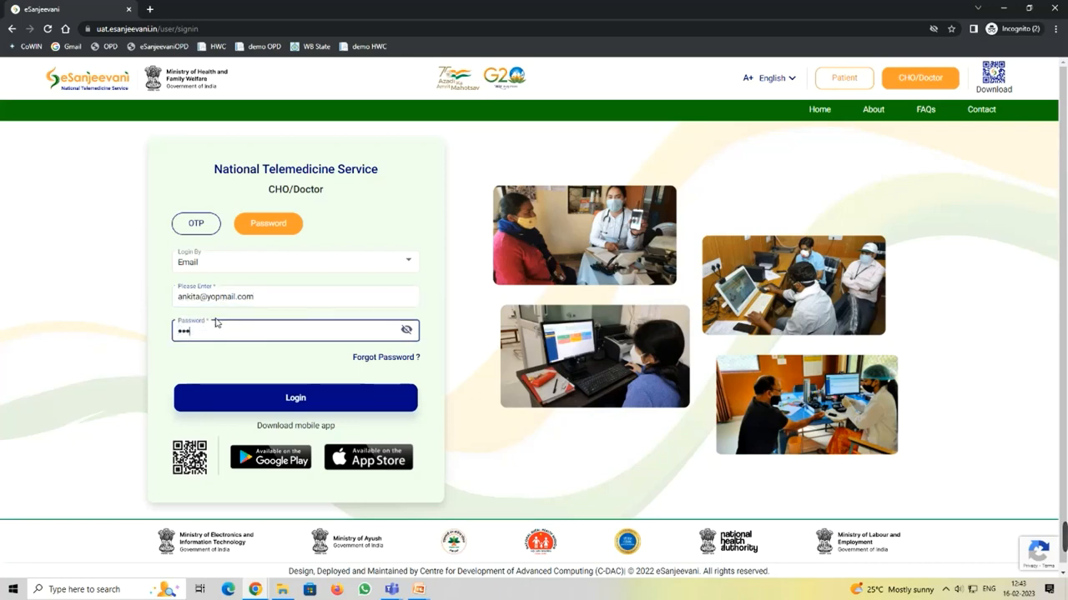
pyautogui.write('****')
pyautogui.click(284, 399)
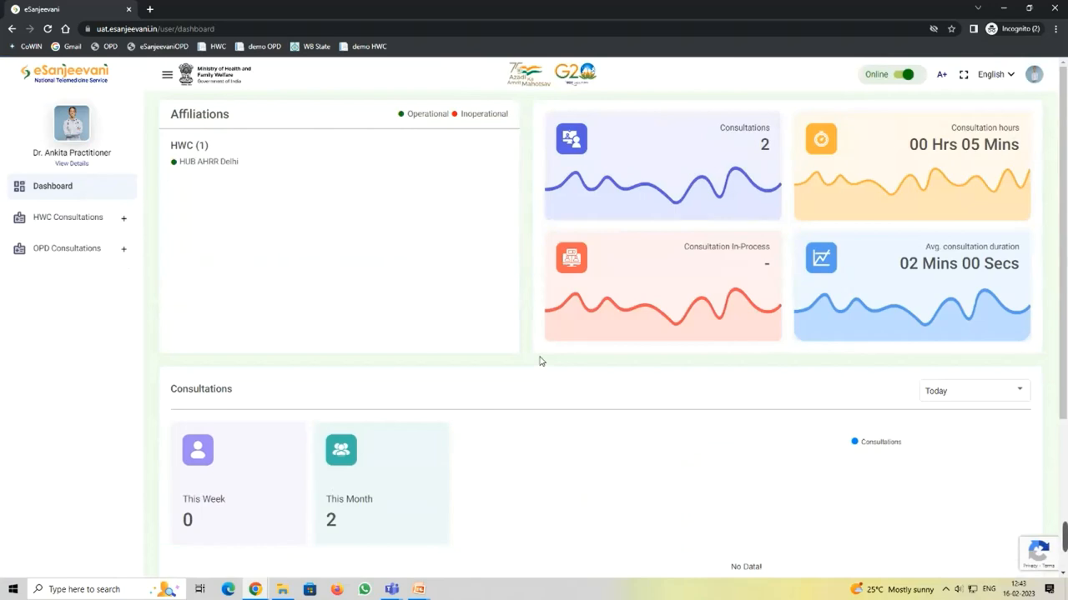
# Step: Snap the doctor's dashboard to the right, check the doctors list, and keep the doctor Online
pyautogui.press('super+Right')
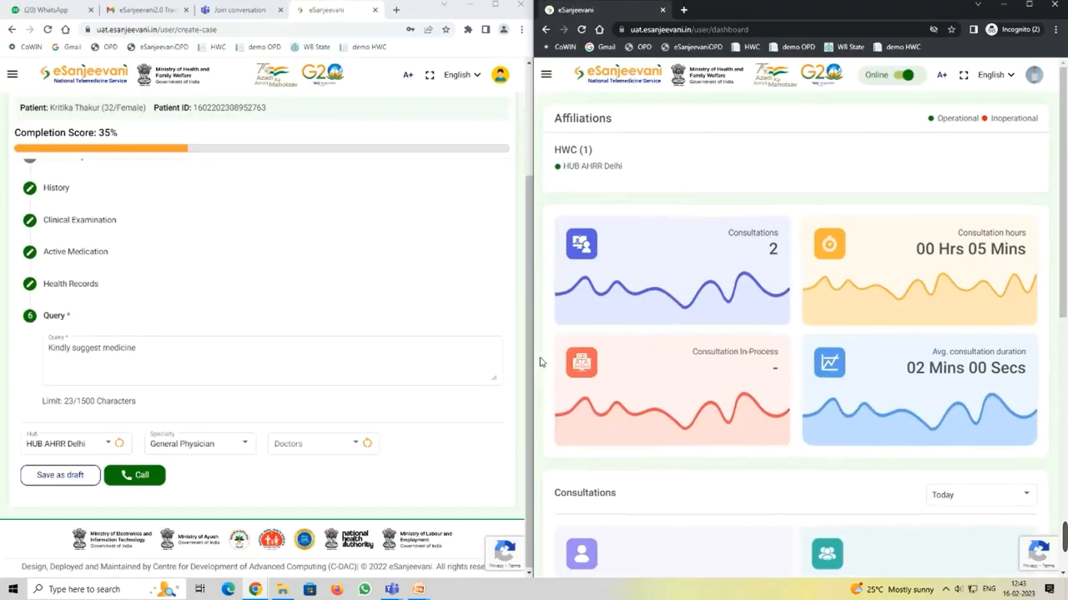
pyautogui.click(300, 444)
pyautogui.click(321, 470)
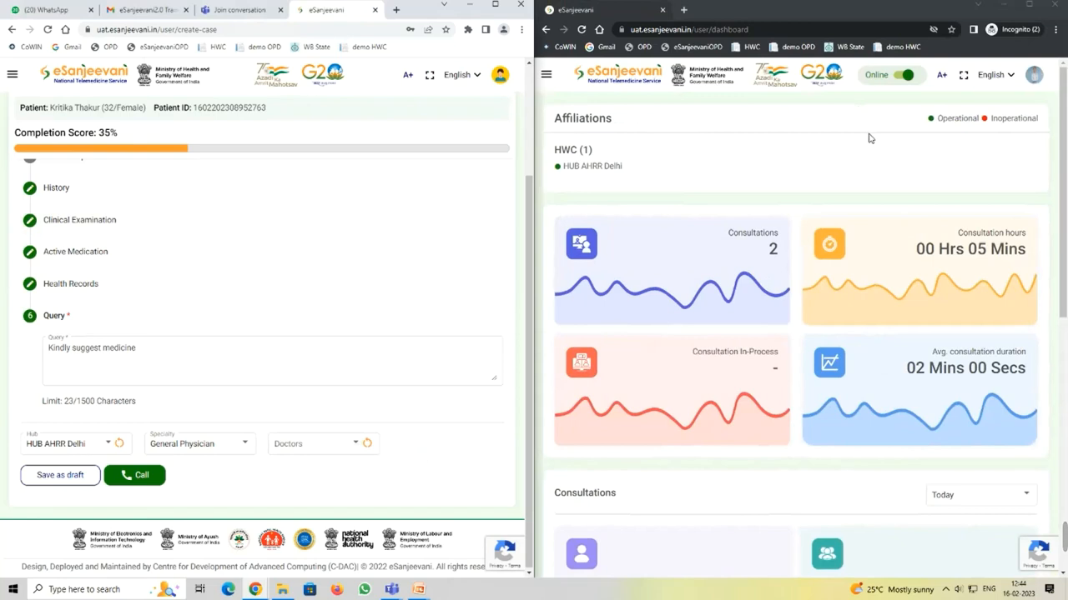
pyautogui.click(902, 76)
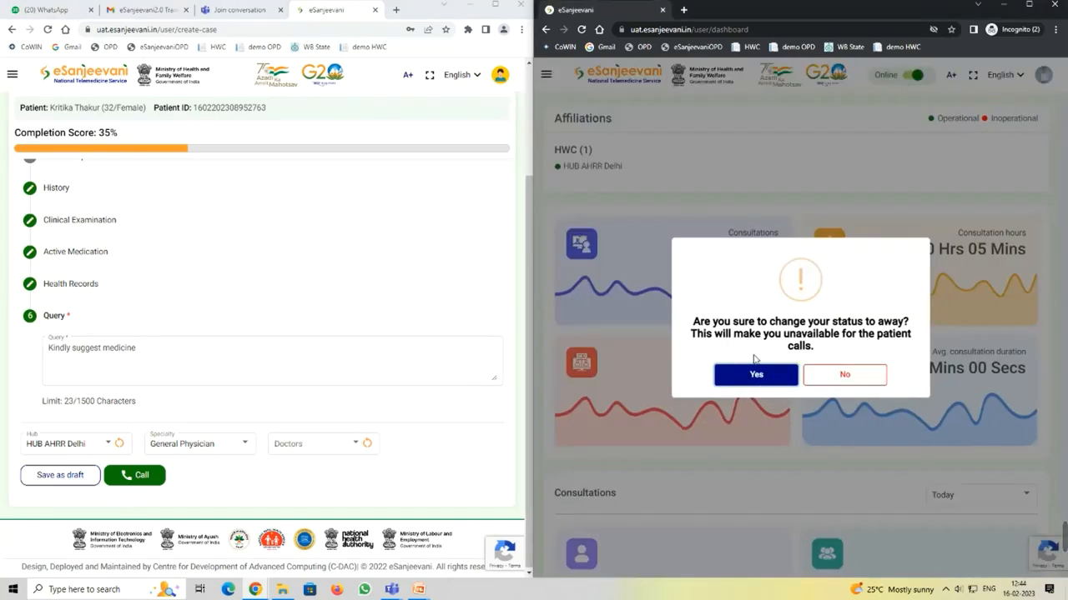
pyautogui.click(844, 374)
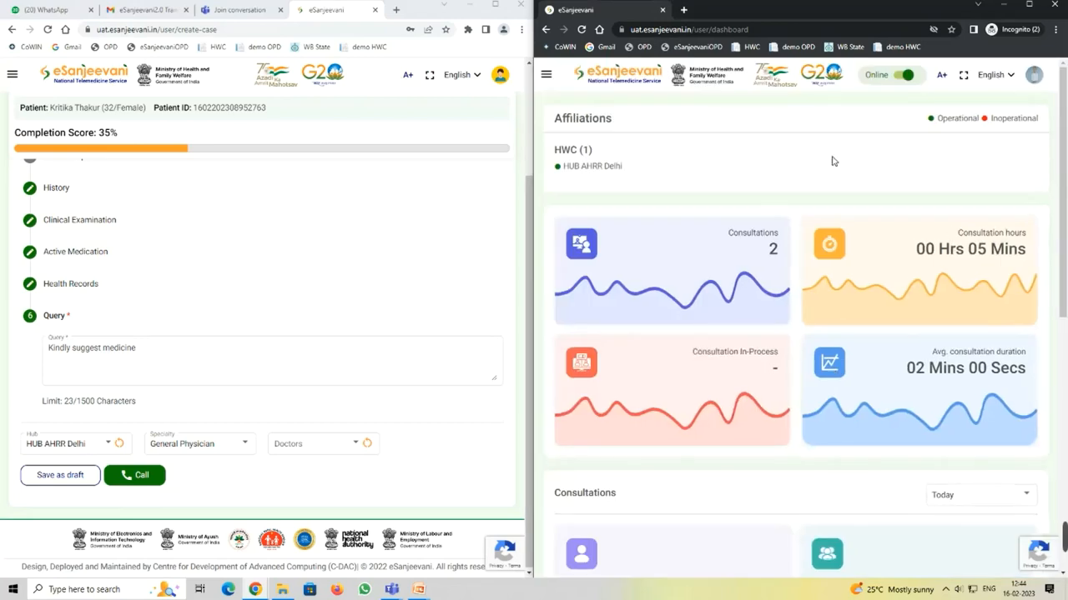
pyautogui.scroll(-1, 872, 205)
pyautogui.scroll(1, 883, 209)
# Step: Maximize the doctor's window and re-save the profile via avatar > Profile > Update
pyautogui.click(1031, 6)
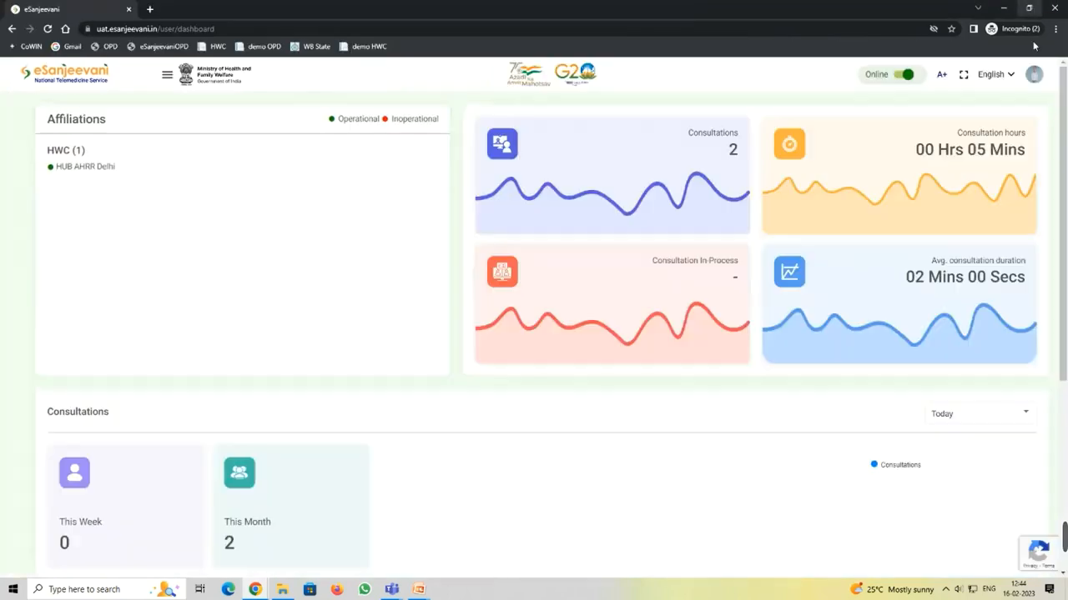
pyautogui.click(1032, 76)
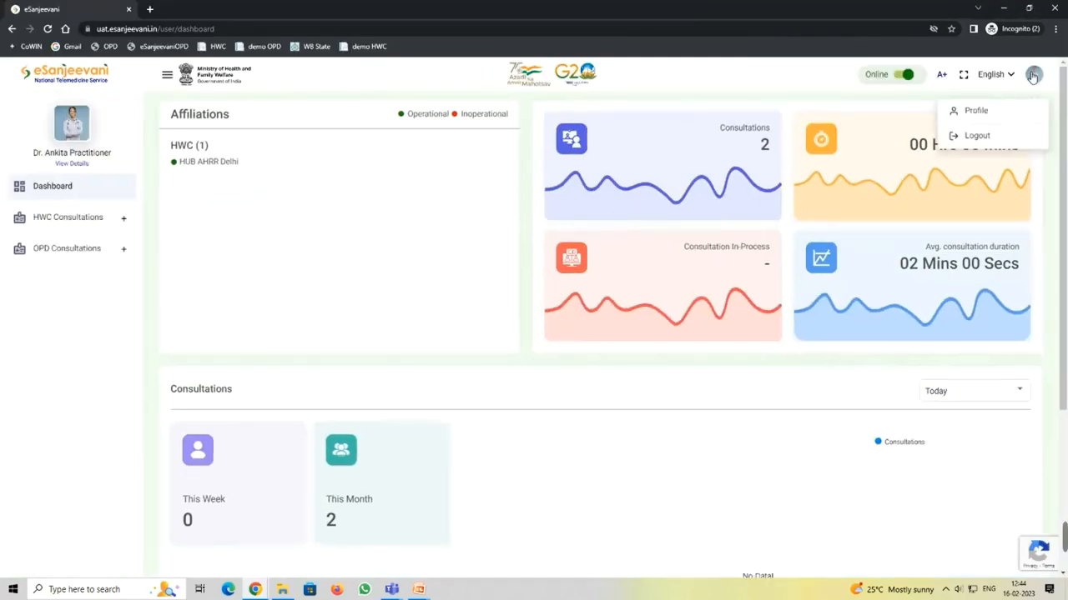
pyautogui.click(992, 113)
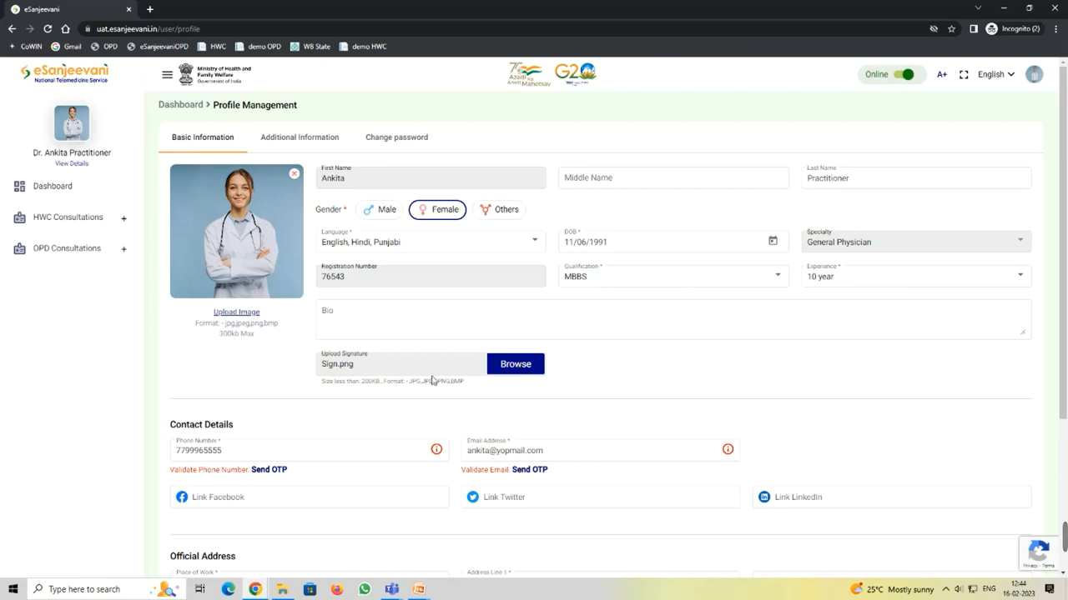
pyautogui.scroll(-3, 548, 350)
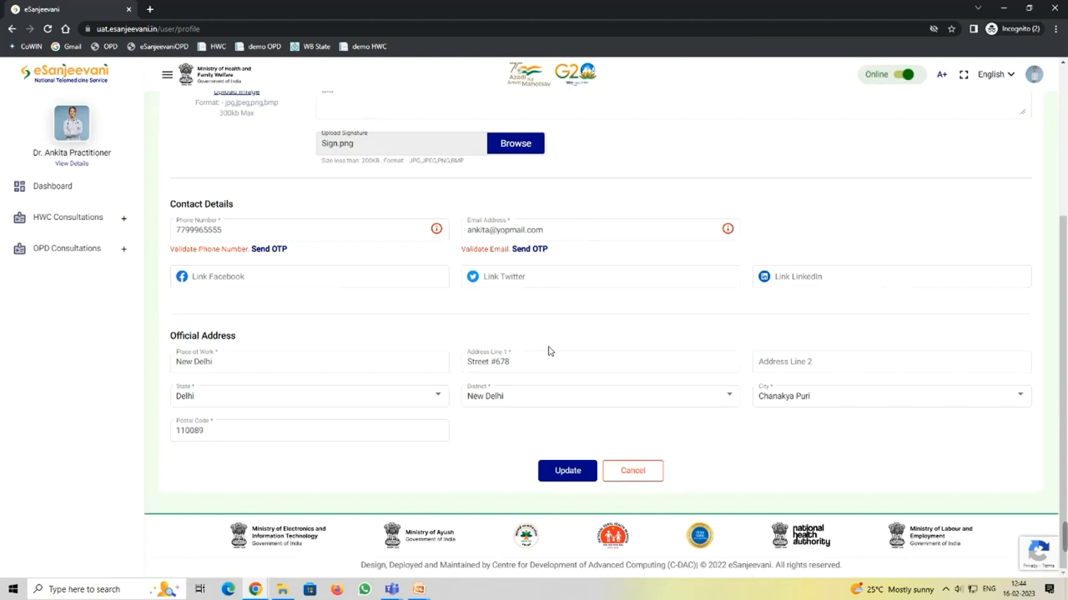
pyautogui.click(568, 472)
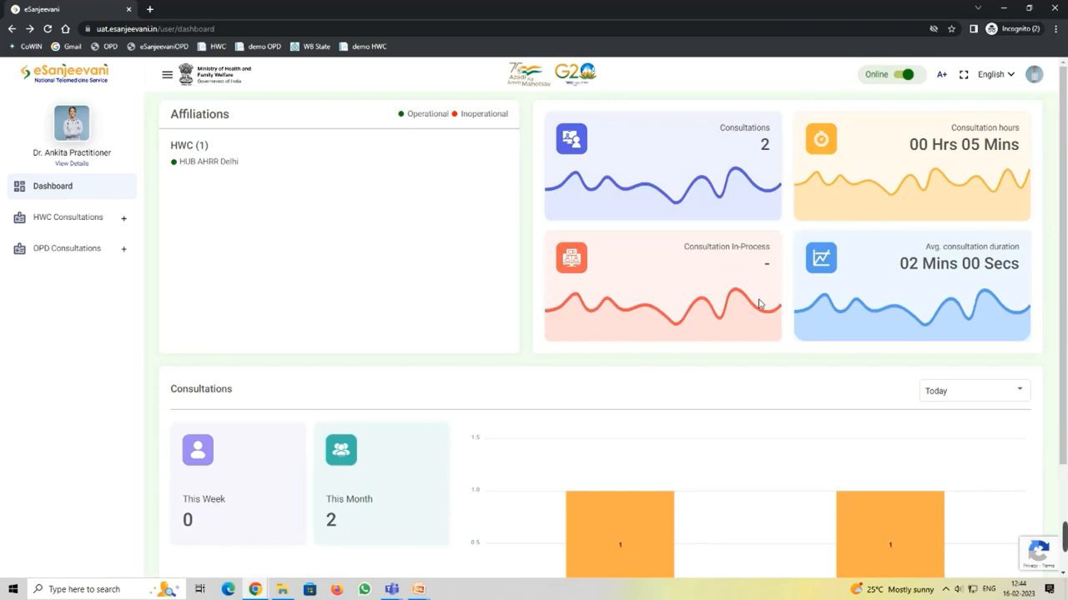
# Step: Set hub HUB AHRR Delhi, refresh the doctors list, and choose the first listed doctor
pyautogui.press('super+Right')
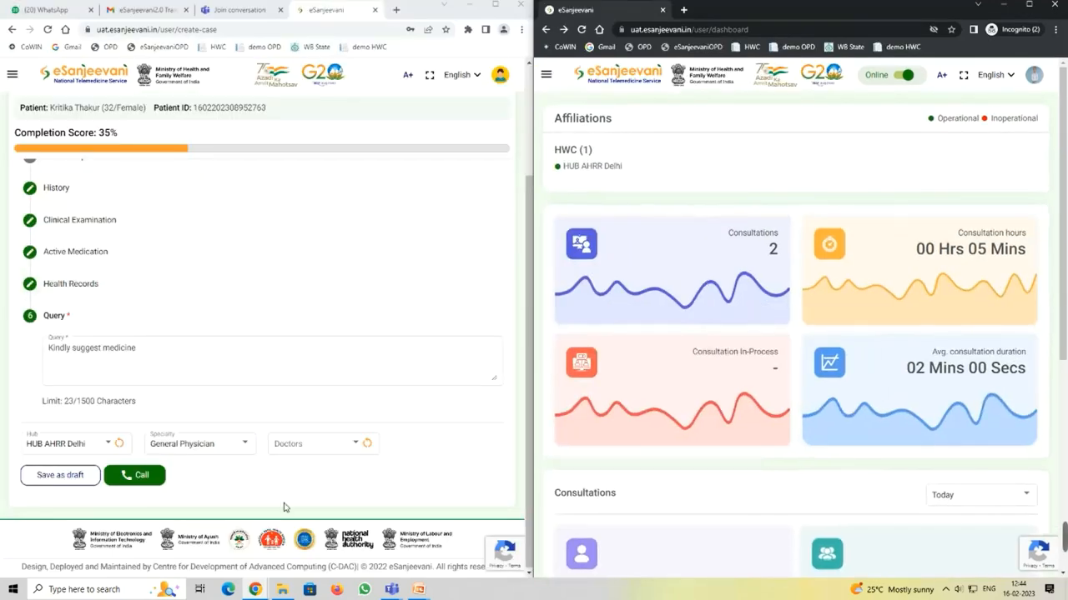
pyautogui.click(98, 445)
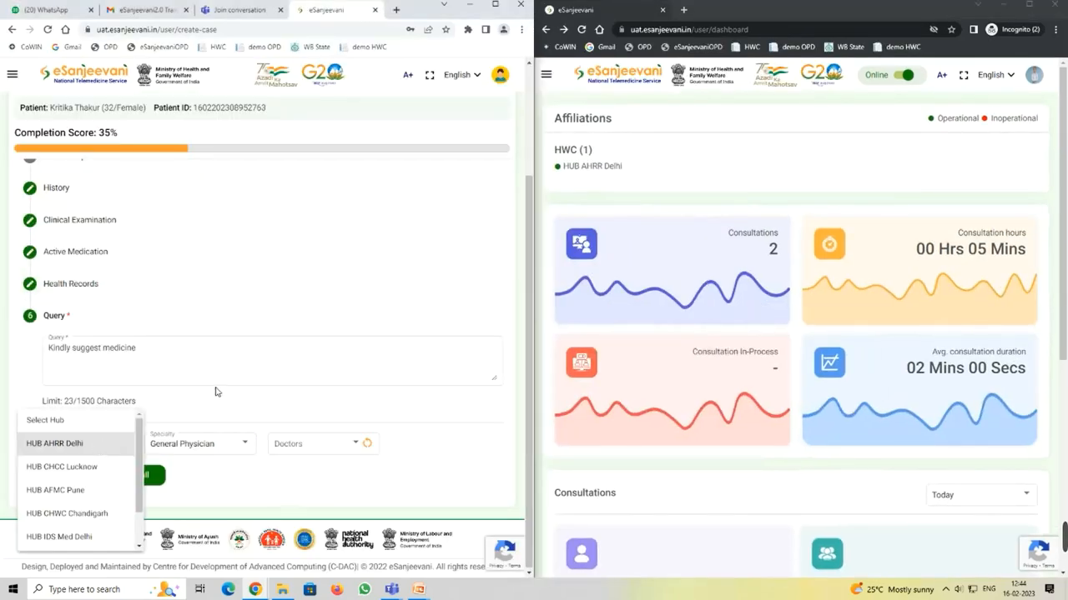
pyautogui.click(240, 380)
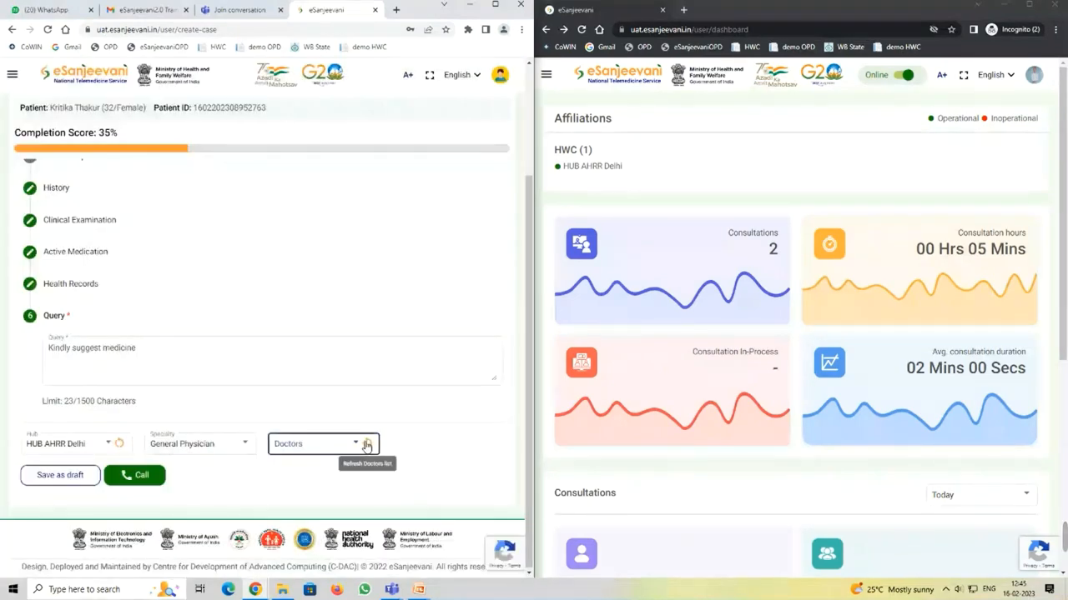
pyautogui.click(366, 444)
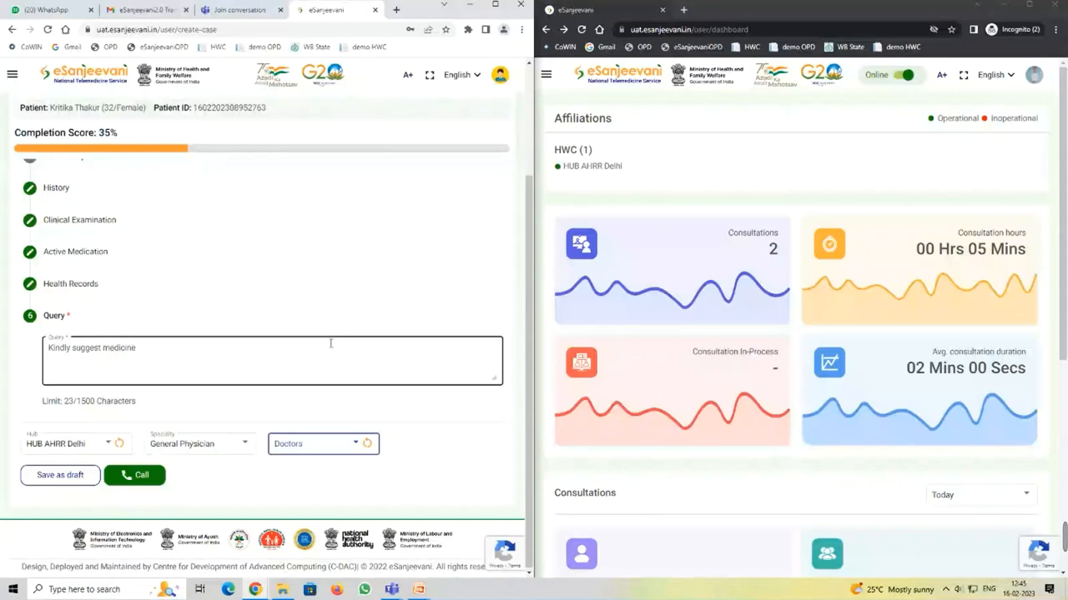
pyautogui.click(98, 447)
pyautogui.click(315, 446)
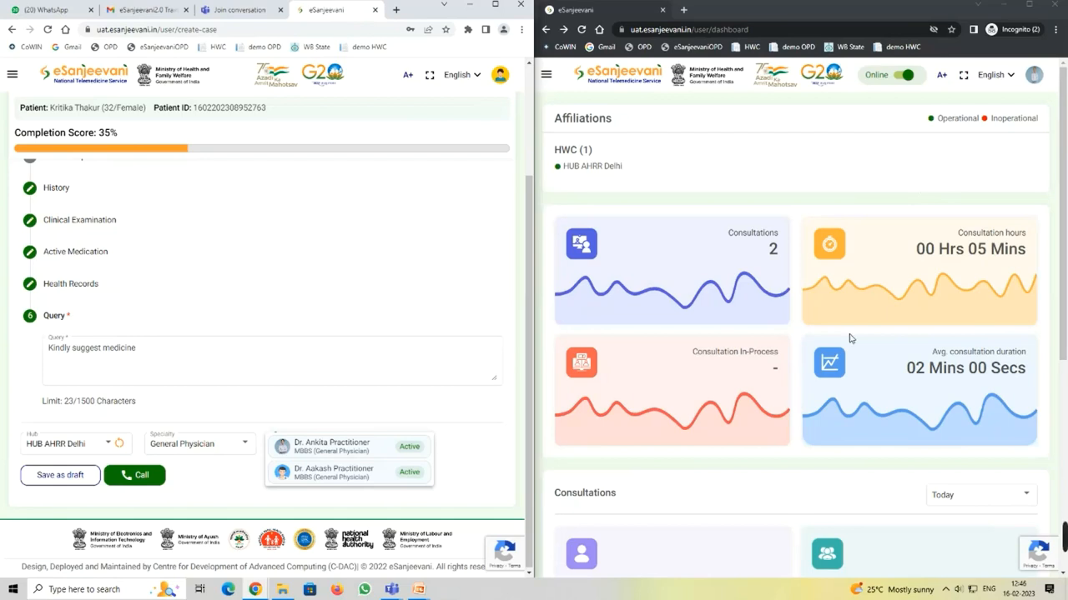
pyautogui.click(350, 450)
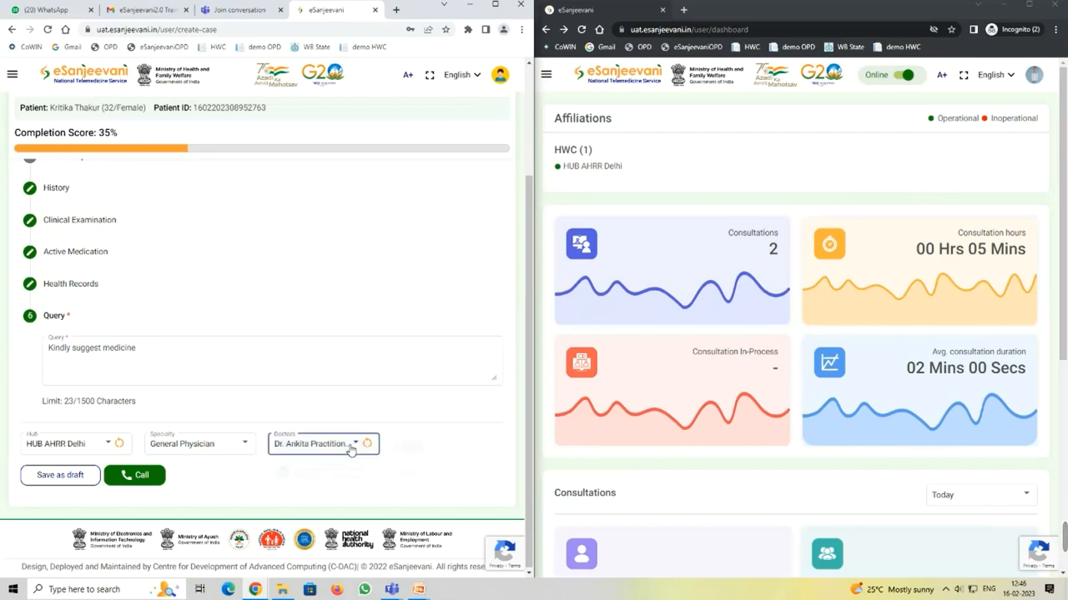
# Step: Start the call and record a cough that began 1-2 days ago, is worse mornings, not continuous
pyautogui.click(135, 475)
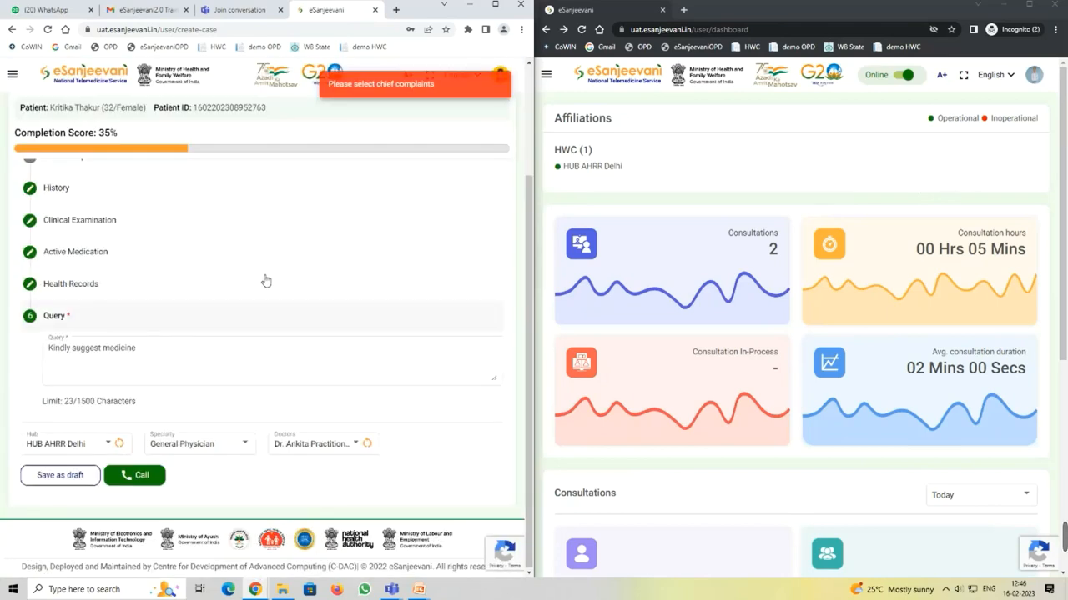
pyautogui.scroll(2, 279, 258)
pyautogui.click(213, 311)
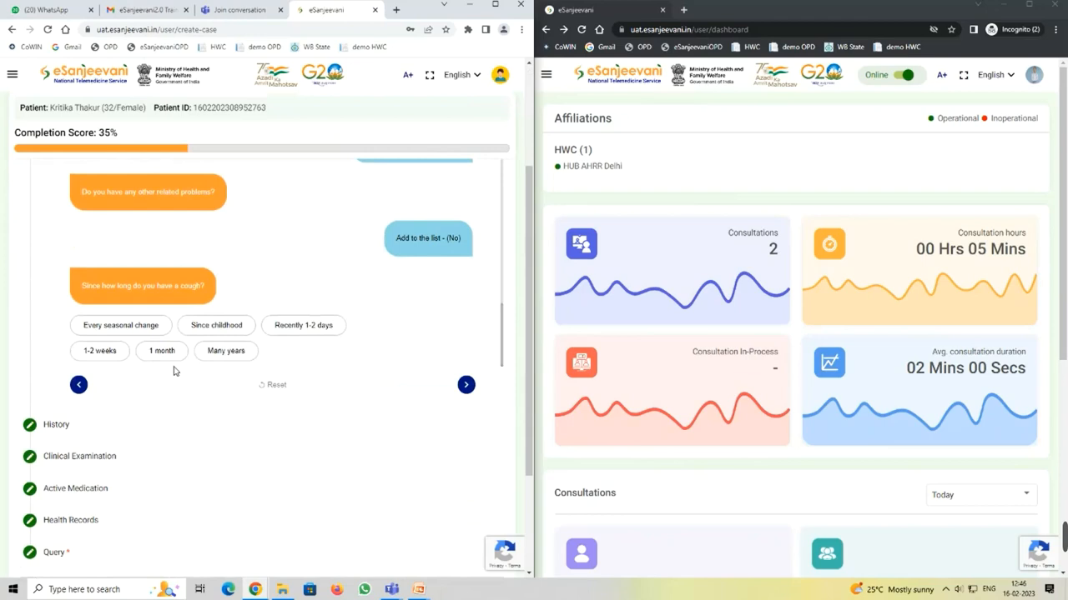
pyautogui.click(303, 326)
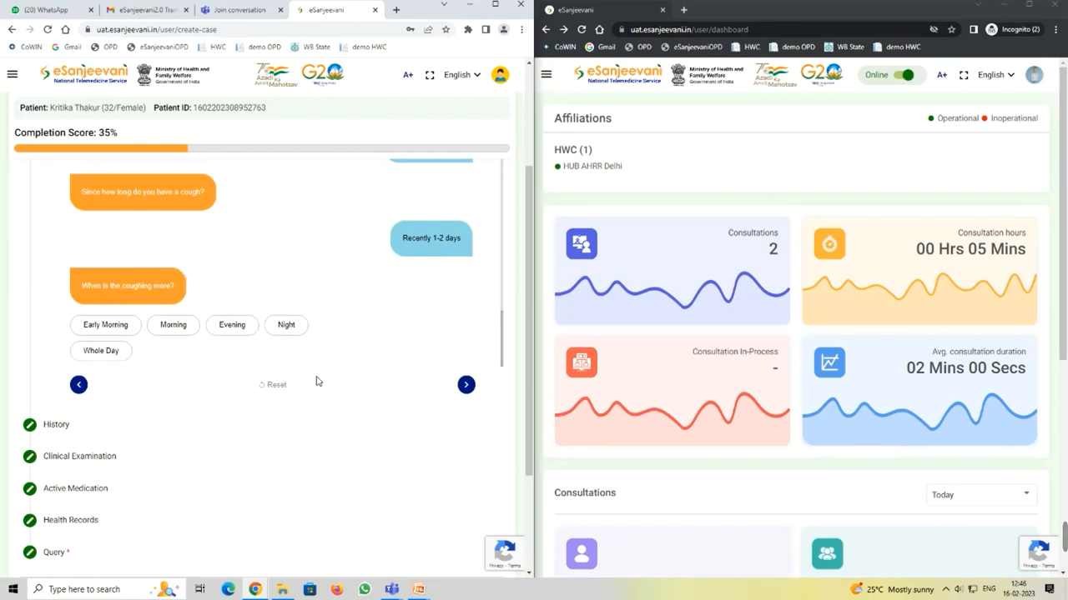
pyautogui.click(174, 330)
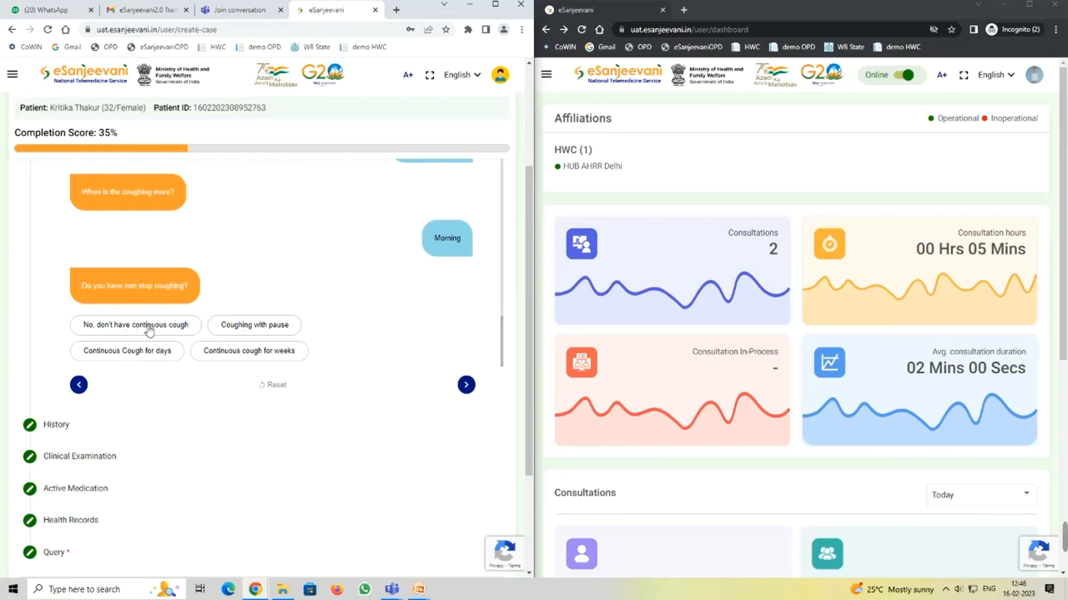
pyautogui.click(148, 331)
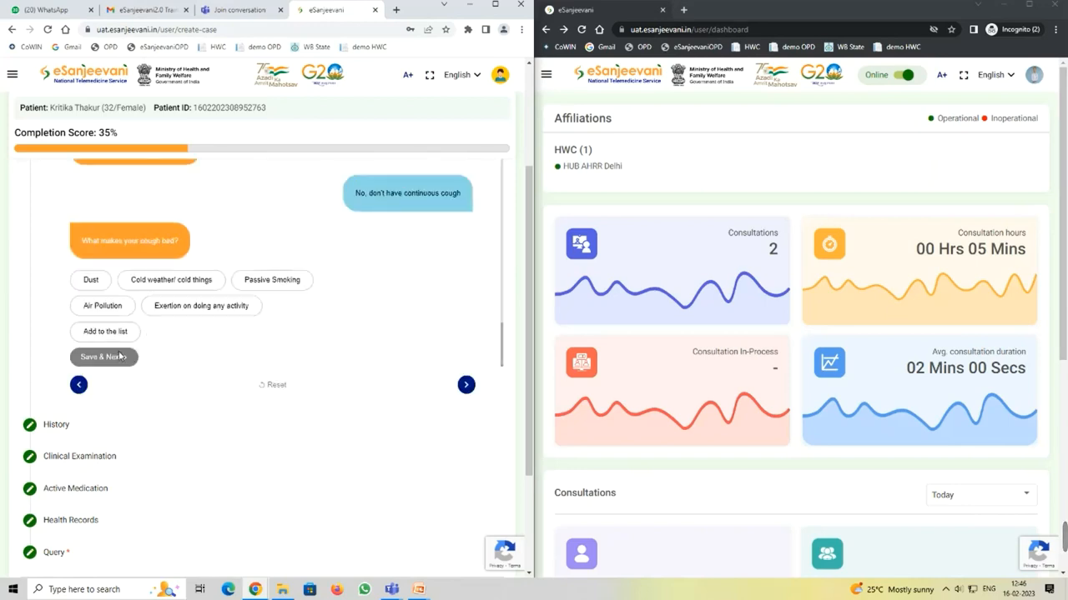
# Step: Record cold weather as aggravating, medication as relieving, dry cough after eating, plus runny nose
pyautogui.click(175, 285)
pyautogui.click(93, 357)
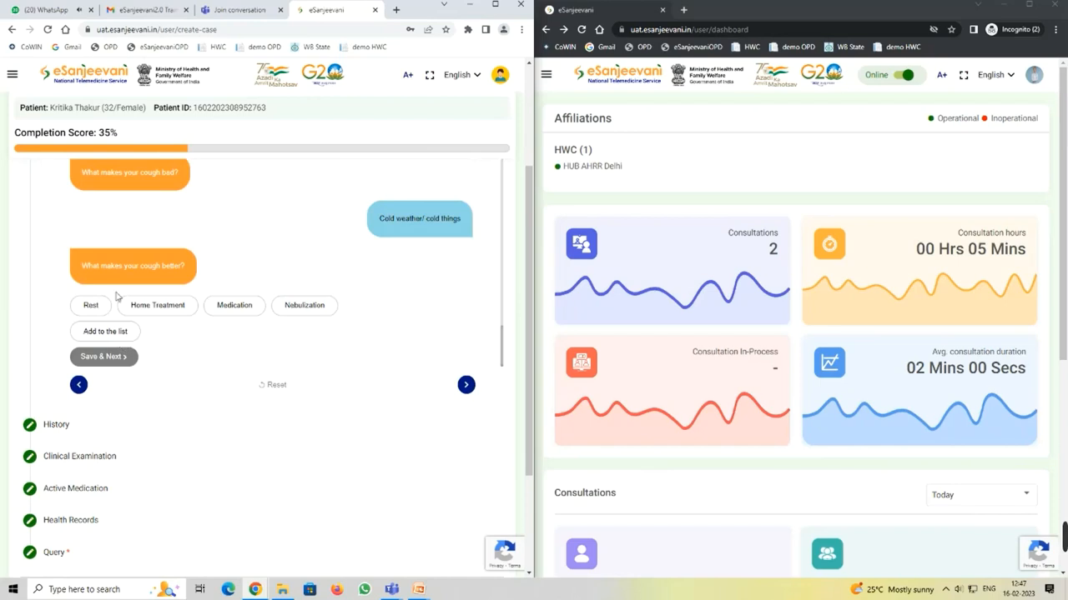
pyautogui.click(237, 308)
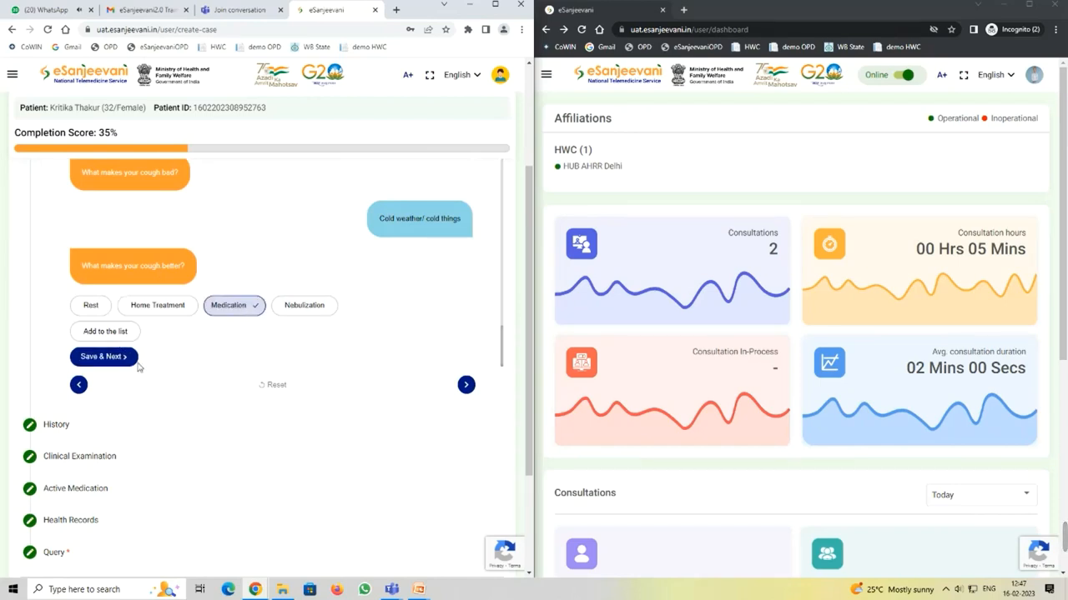
pyautogui.click(106, 357)
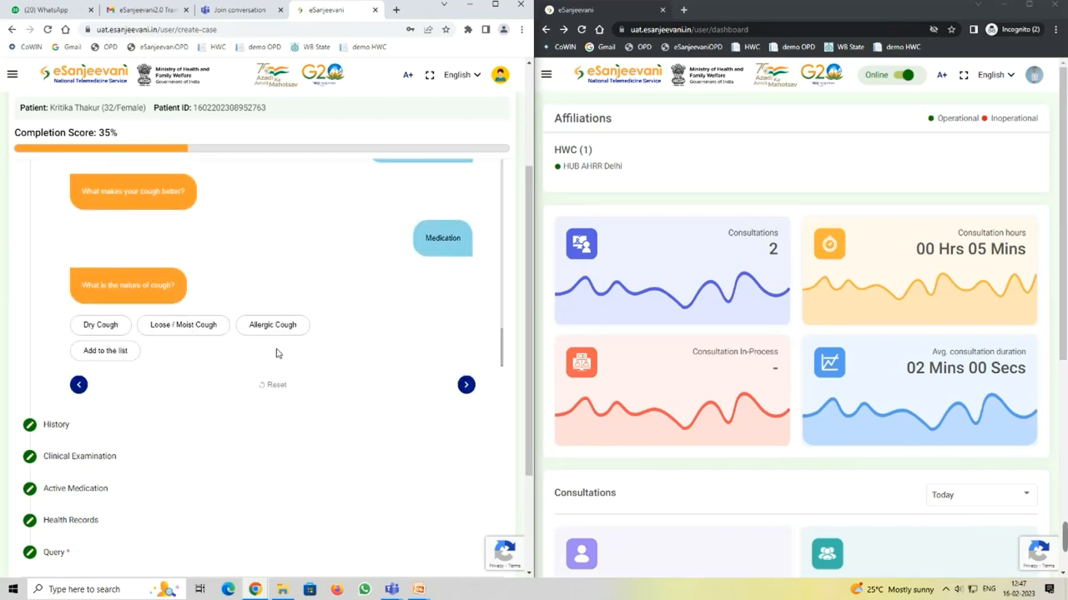
pyautogui.click(104, 326)
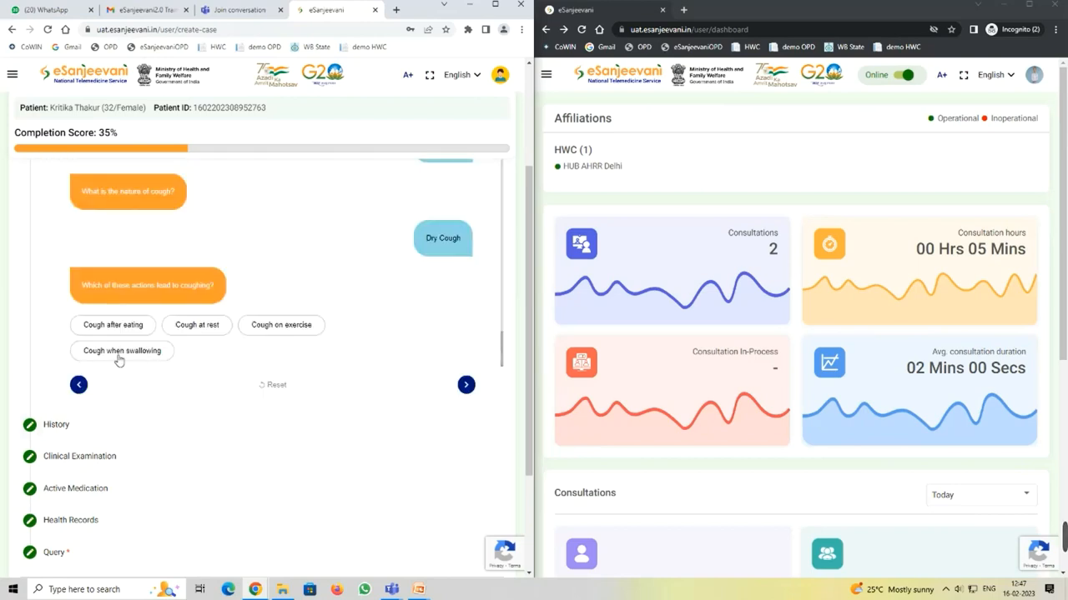
pyautogui.click(122, 324)
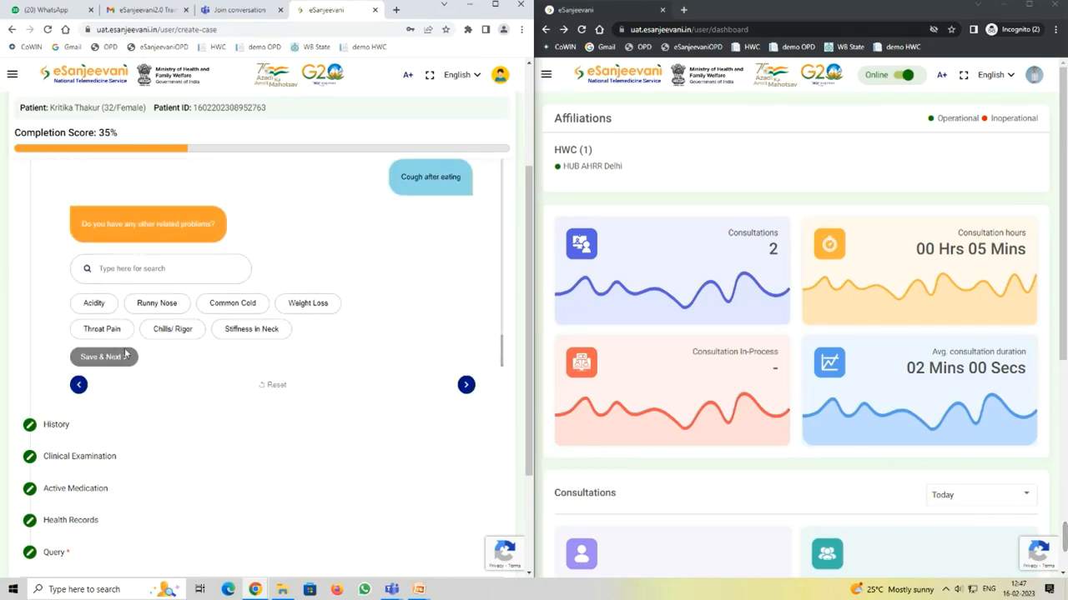
pyautogui.click(149, 306)
pyautogui.click(102, 357)
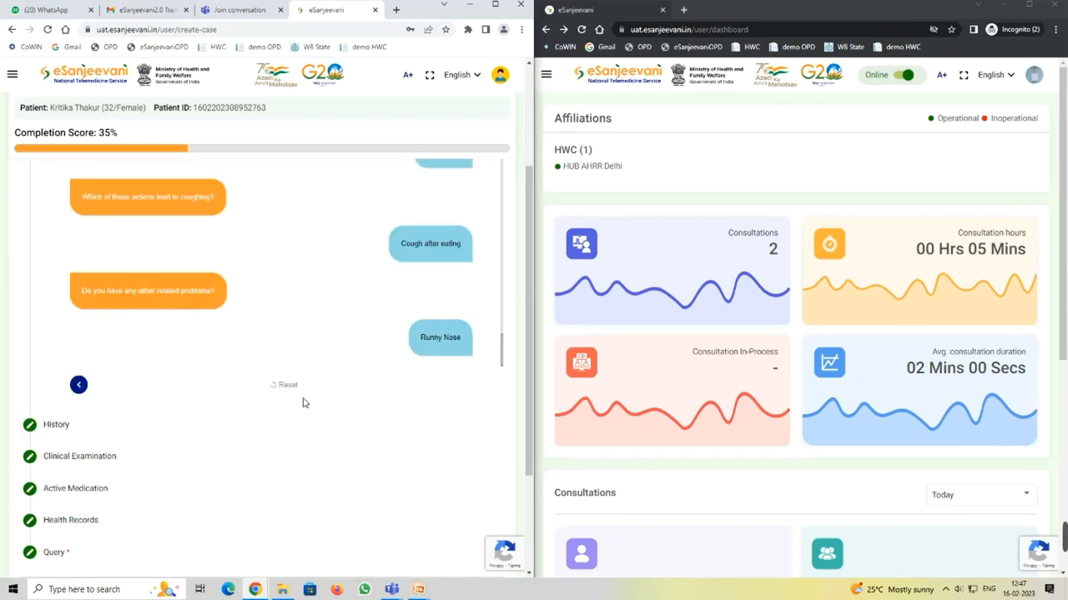
pyautogui.scroll(-2, 354, 414)
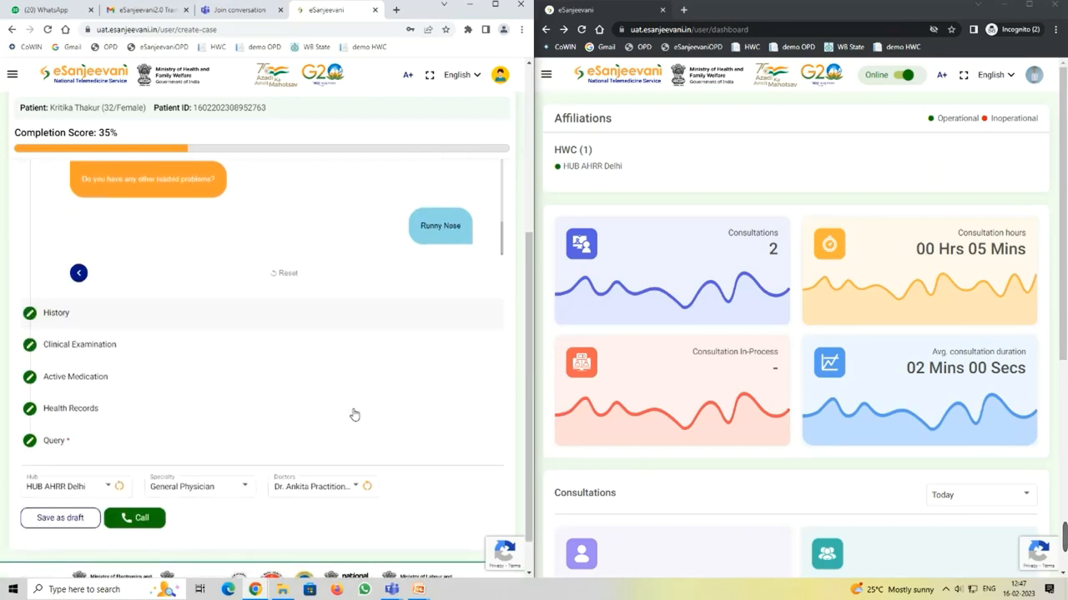
pyautogui.scroll(-1, 353, 417)
# Step: Place the call, check the doctor's window, then re-select the first listed doctor
pyautogui.click(138, 474)
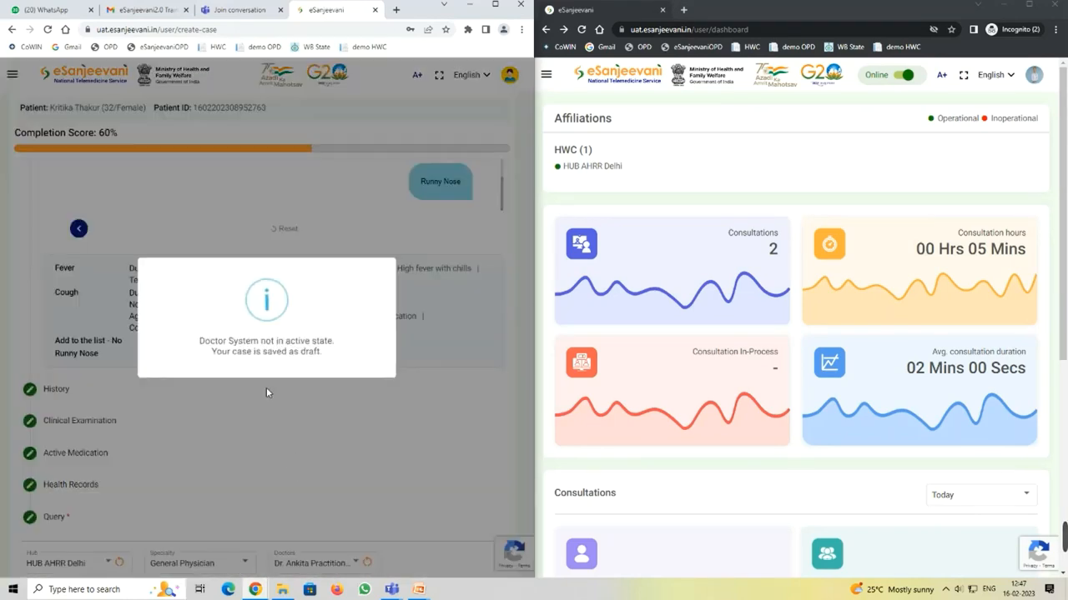
pyautogui.click(881, 159)
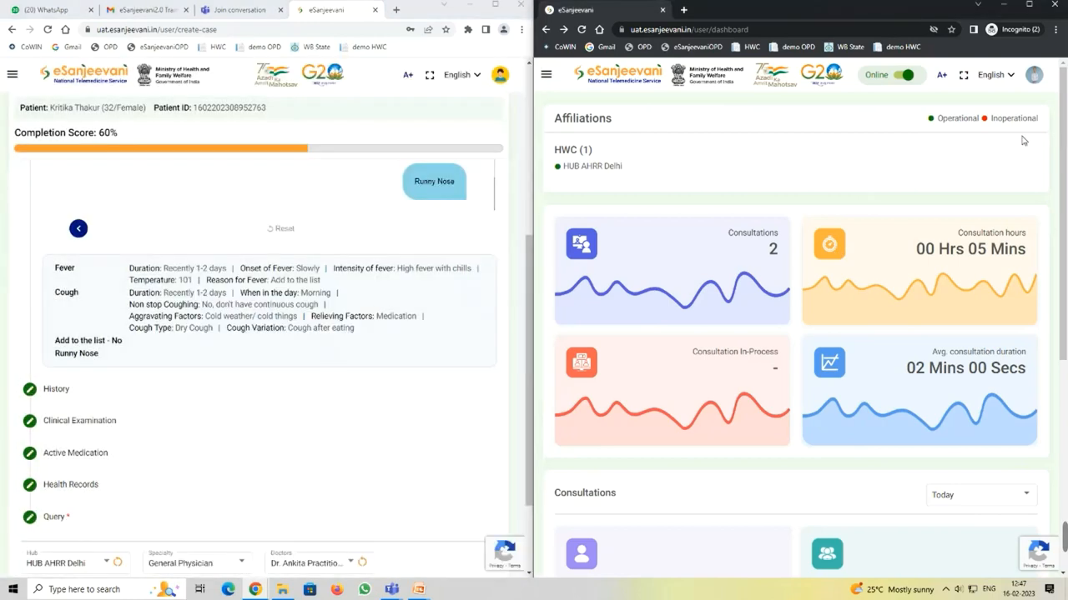
pyautogui.scroll(-2, 253, 315)
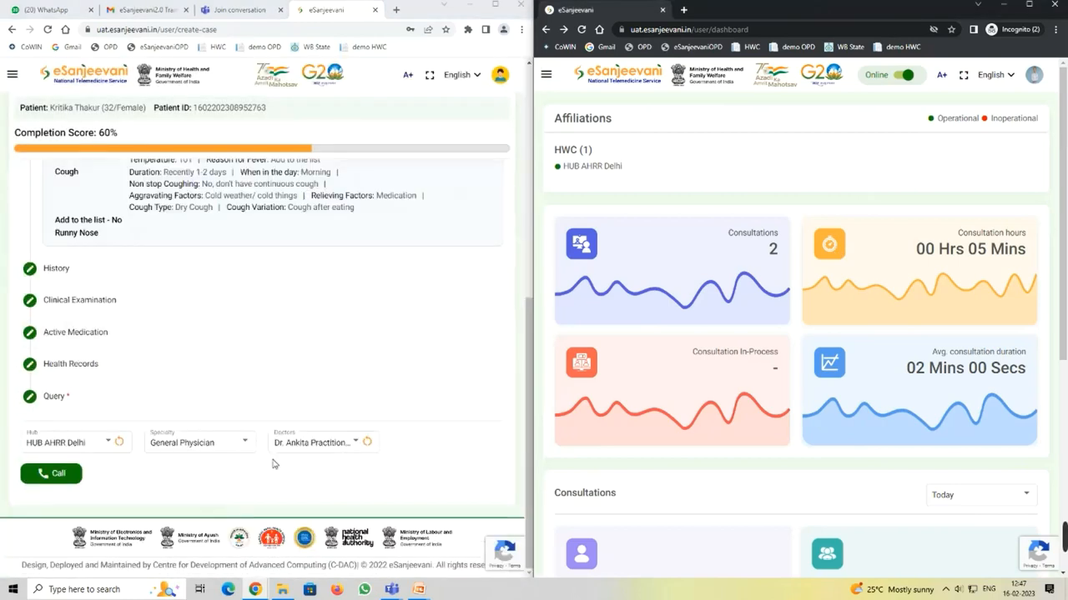
pyautogui.click(316, 443)
pyautogui.click(326, 444)
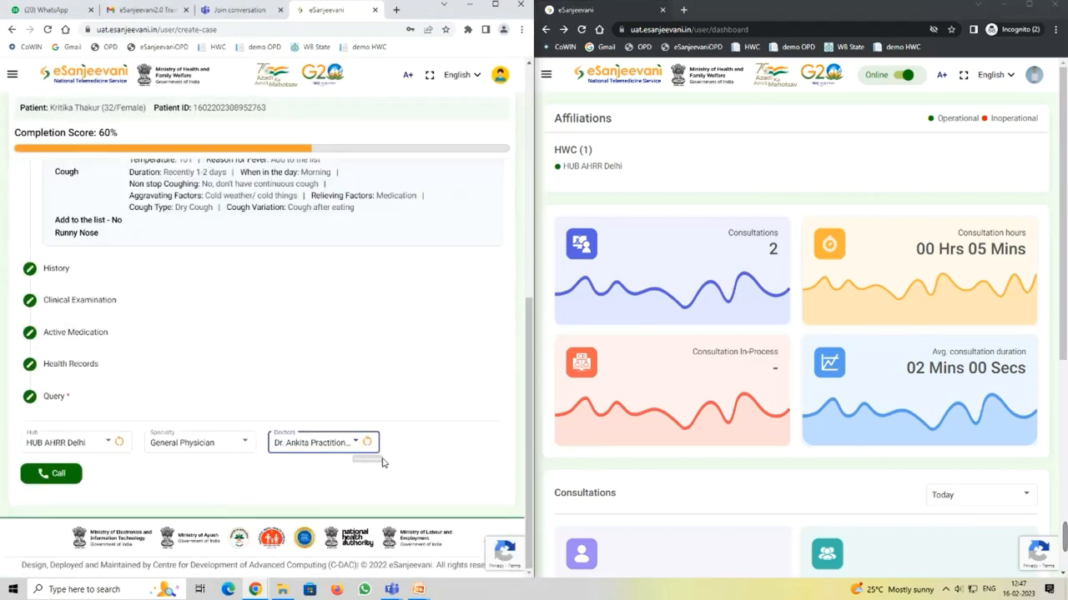
# Step: Call again, reload the doctor's dashboard, and pick the doctor to consult once more
pyautogui.click(43, 479)
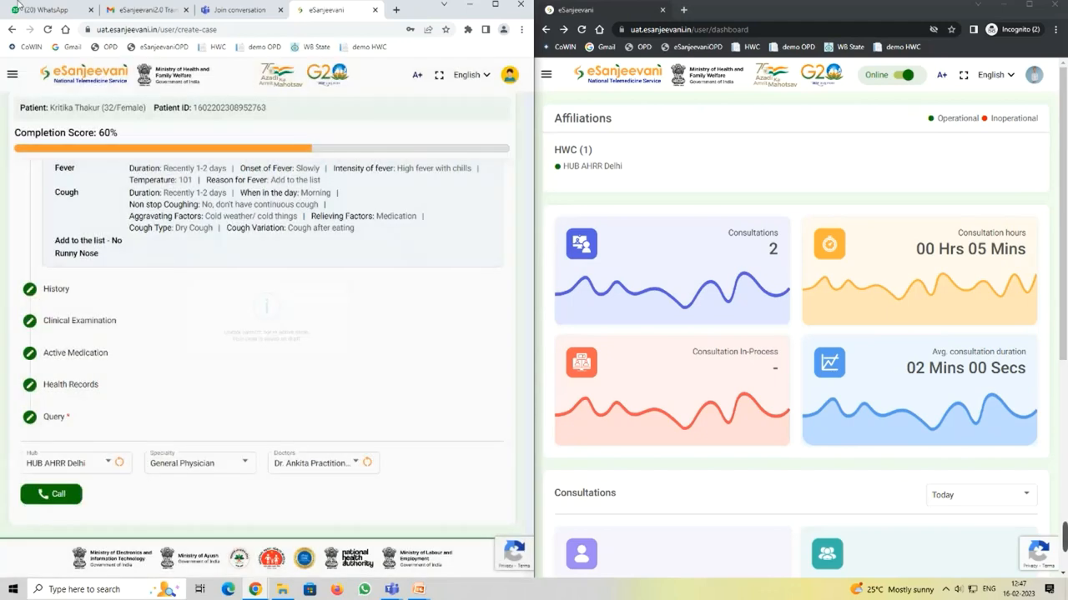
pyautogui.click(902, 156)
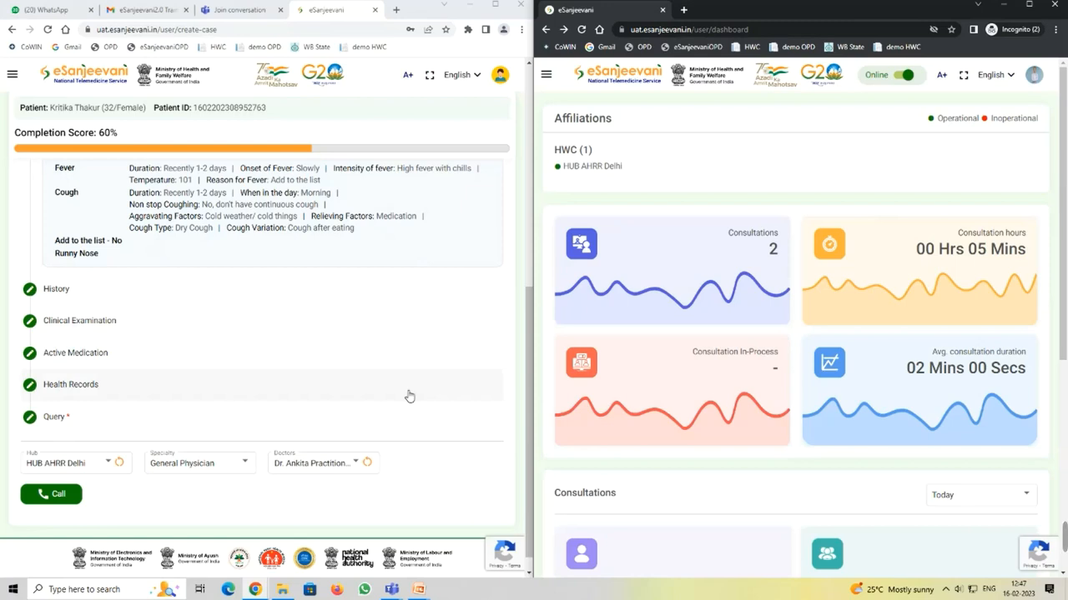
pyautogui.click(581, 29)
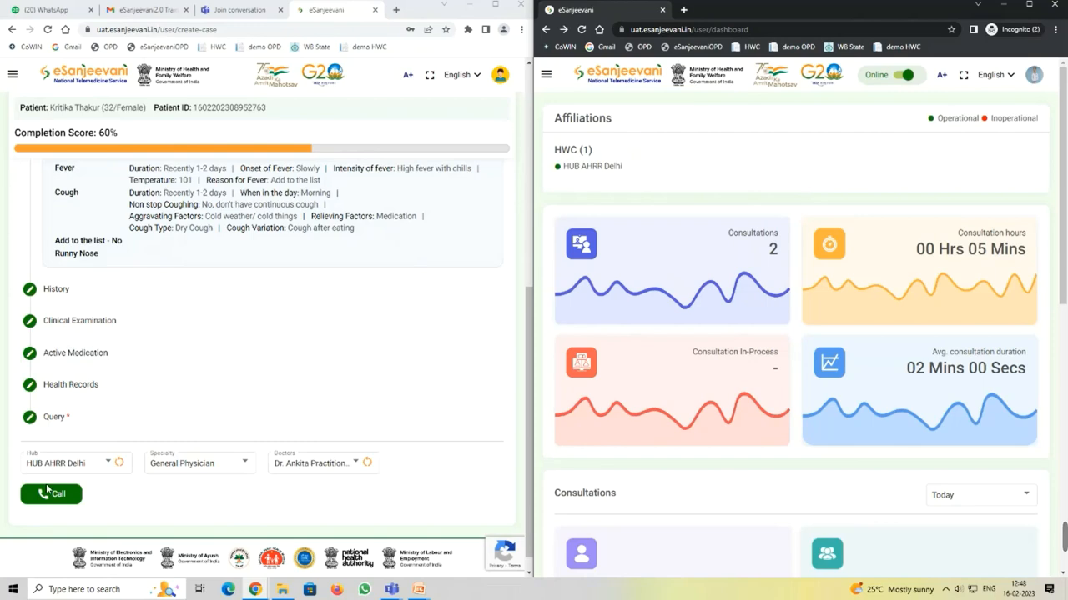
pyautogui.click(333, 473)
pyautogui.click(355, 464)
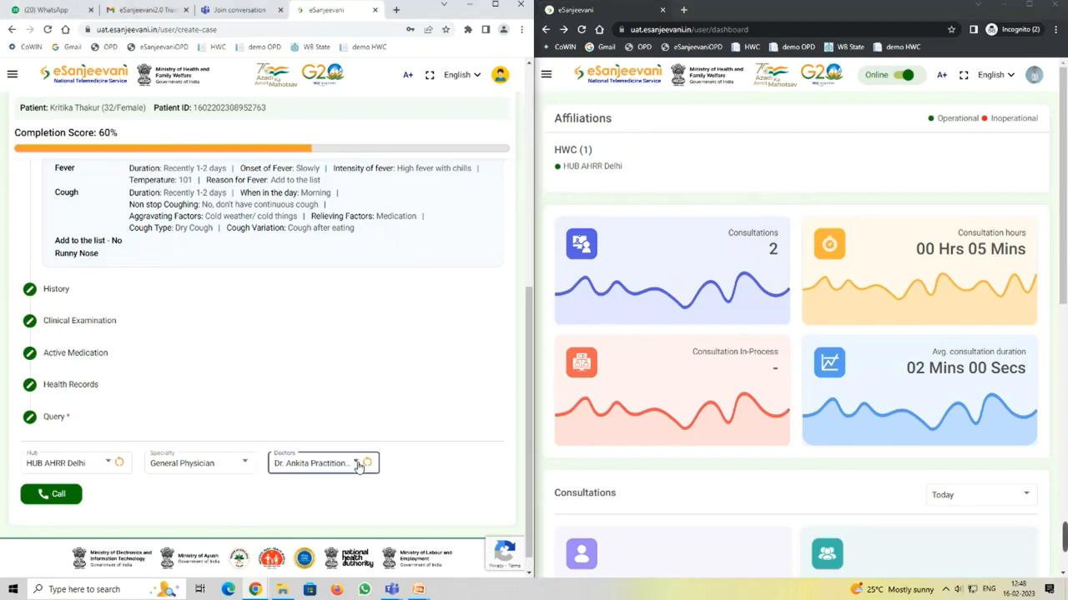
# Step: Place the call, accept it on the doctor's screen, and dismiss the 'User System not in active state' alert
pyautogui.click(56, 496)
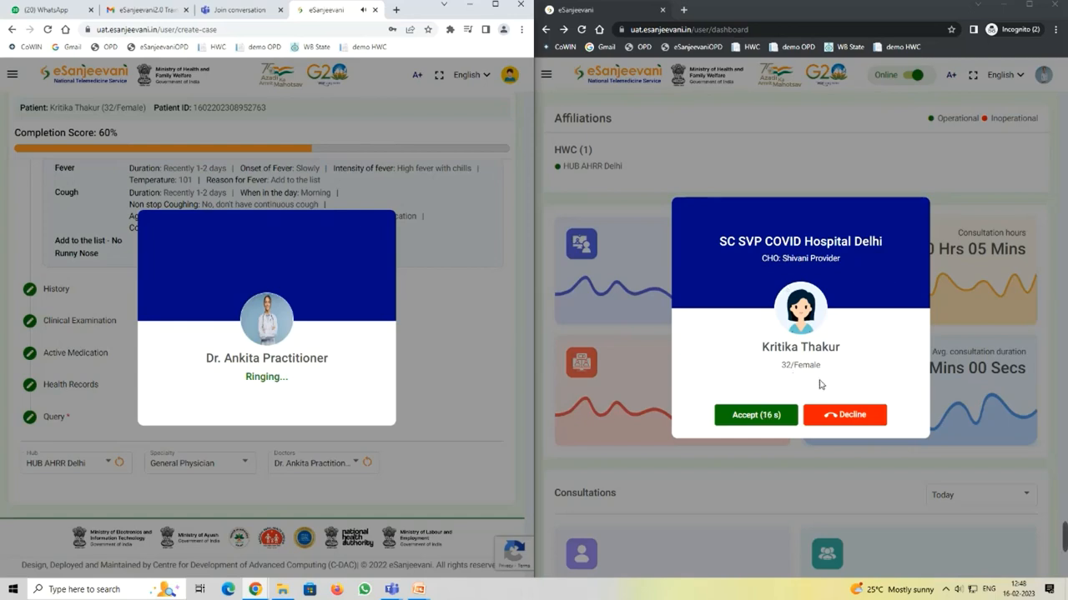
pyautogui.click(742, 417)
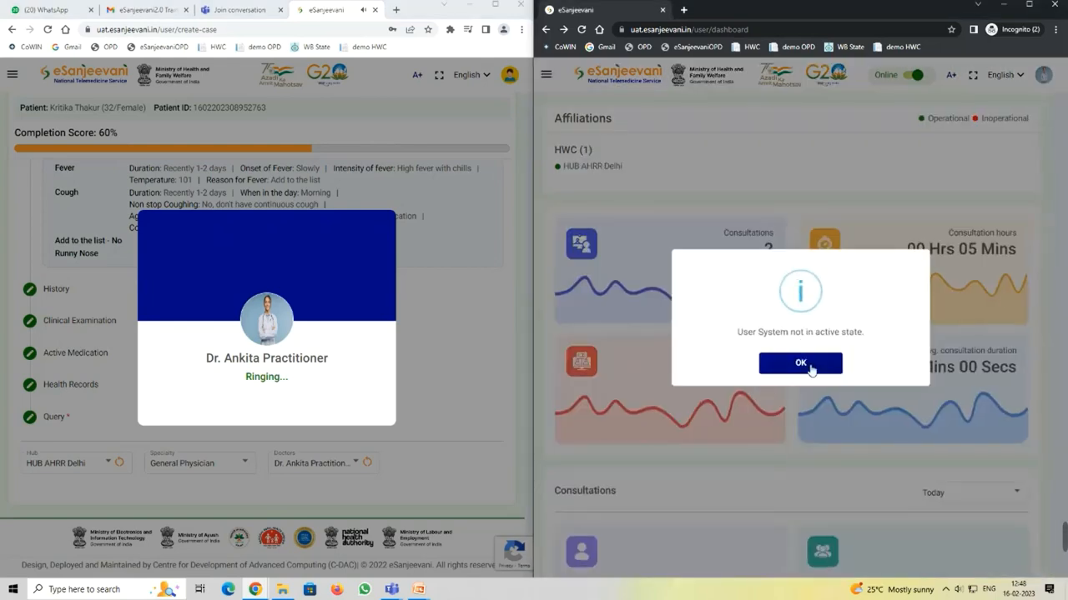
pyautogui.click(810, 371)
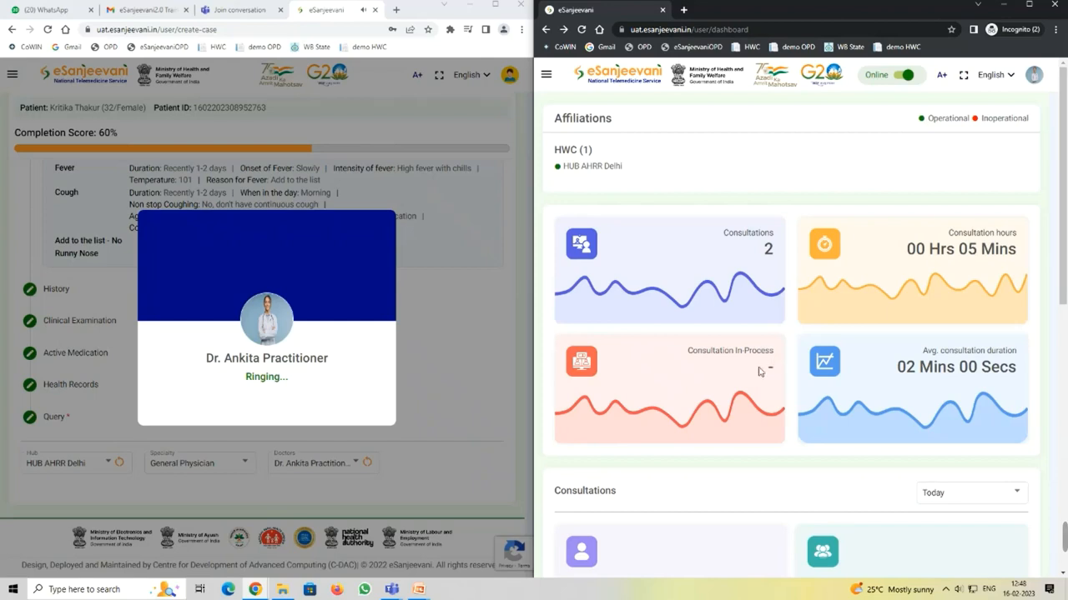
# Step: Cancel the unanswered ringing call on the case form
pyautogui.scroll(-3, 771, 351)
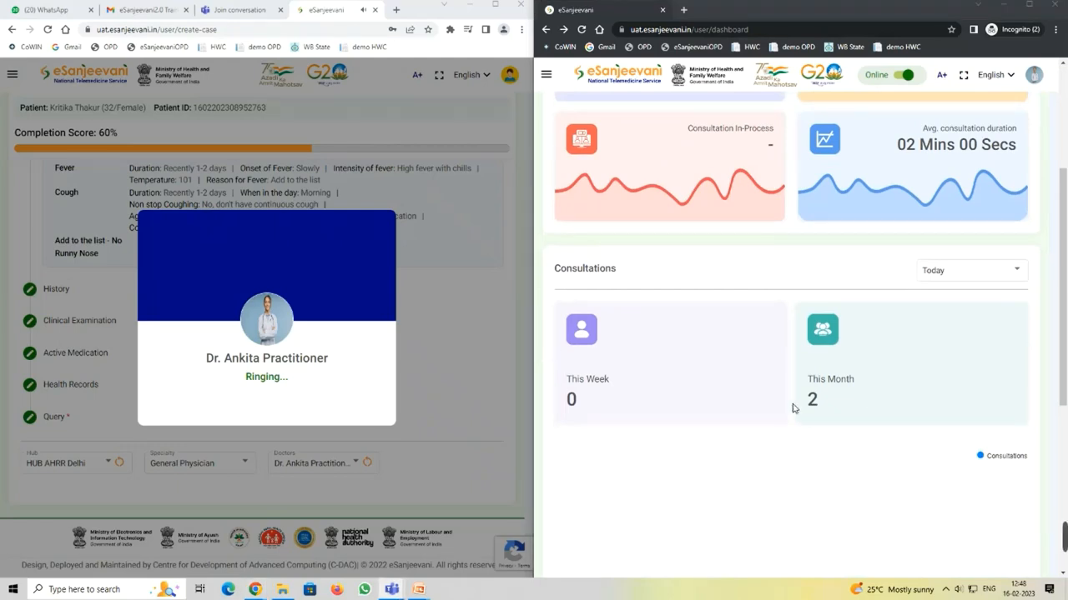
pyautogui.scroll(2, 834, 351)
pyautogui.scroll(-1, 844, 353)
pyautogui.scroll(-1, 838, 384)
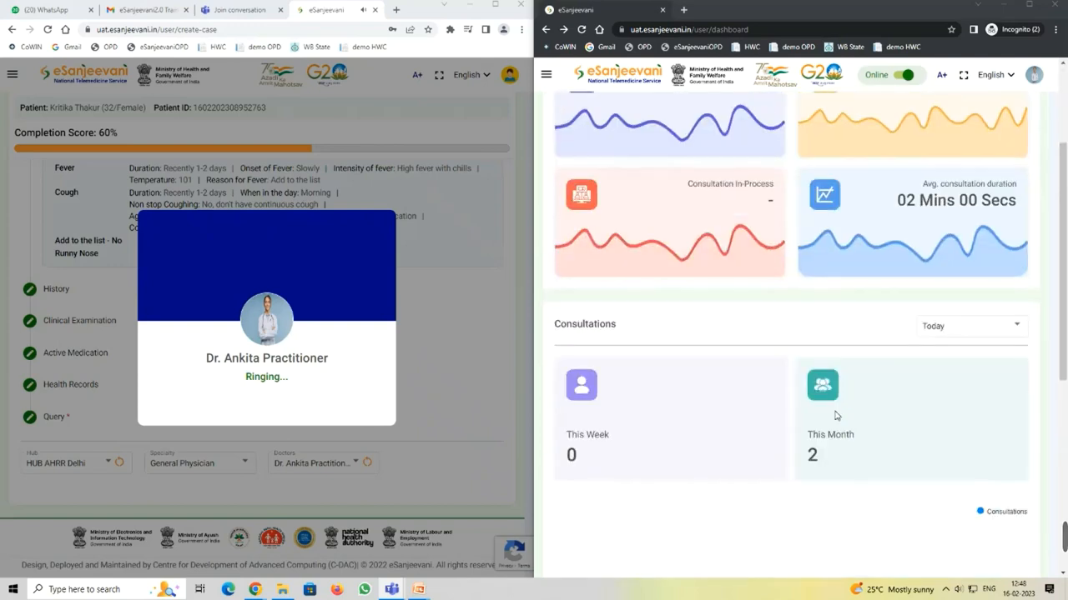
pyautogui.scroll(2, 818, 446)
pyautogui.scroll(-1, 817, 446)
pyautogui.scroll(-1, 818, 446)
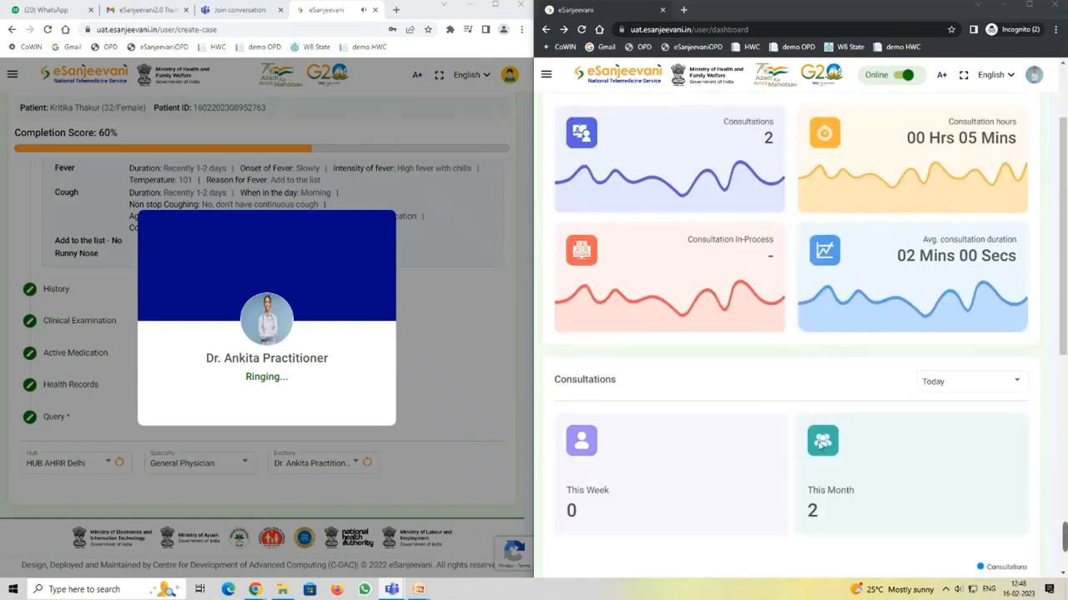
pyautogui.click(312, 374)
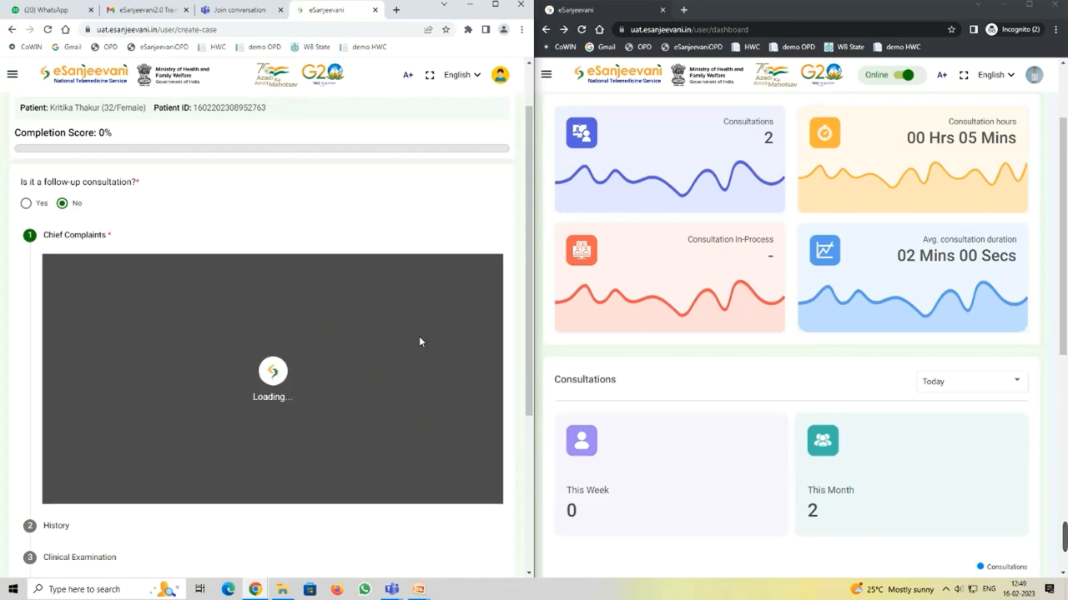
# Step: Stay on the case form instead of leaving, then save Fever and Cough as chief complaints
pyautogui.scroll(-3, 419, 336)
pyautogui.scroll(4, 420, 338)
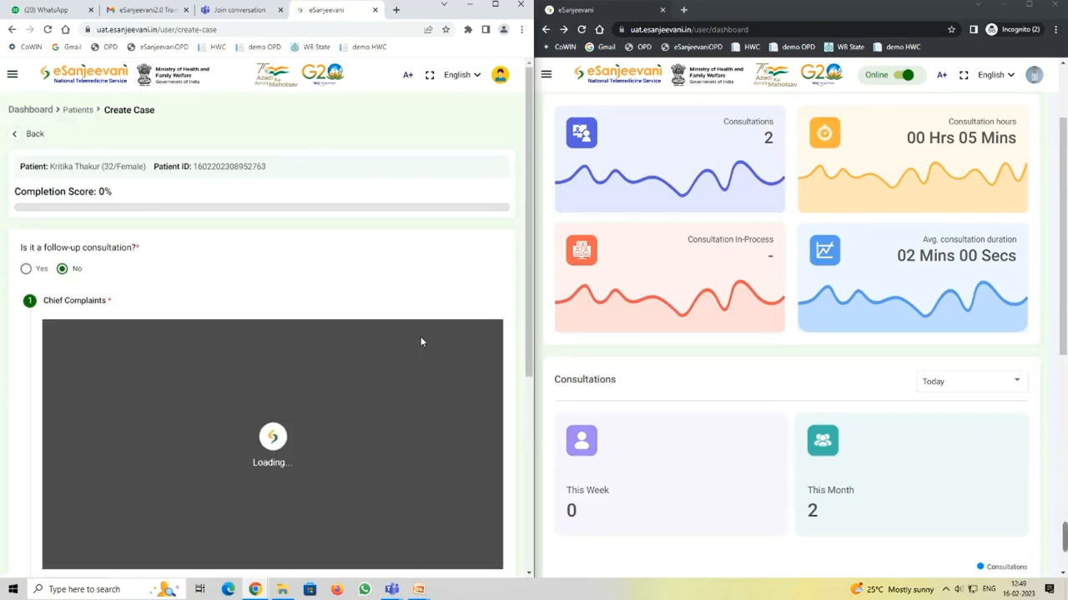
pyautogui.click(16, 136)
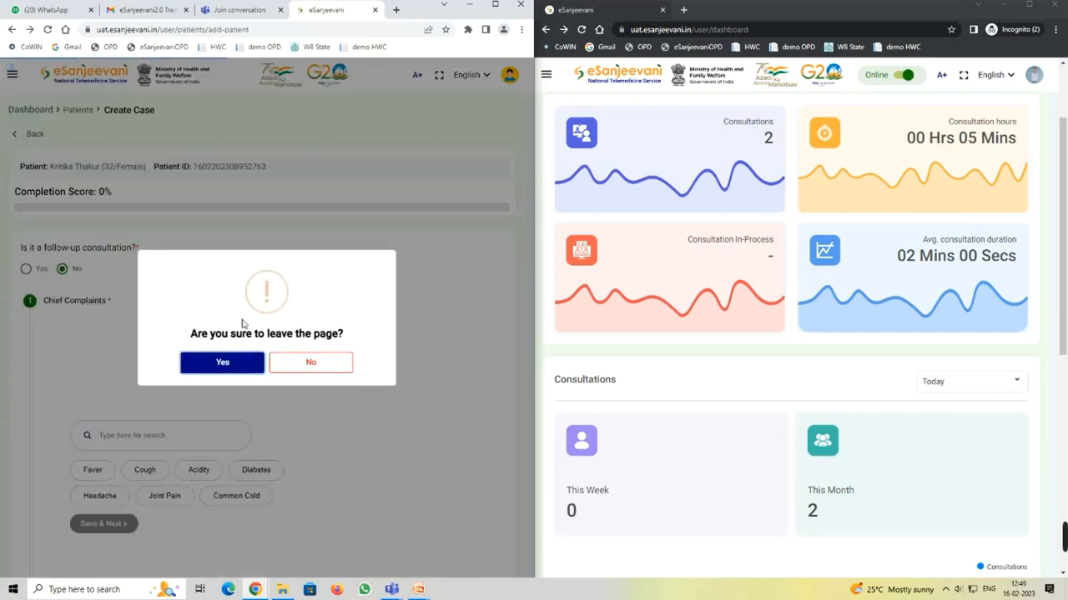
pyautogui.click(325, 364)
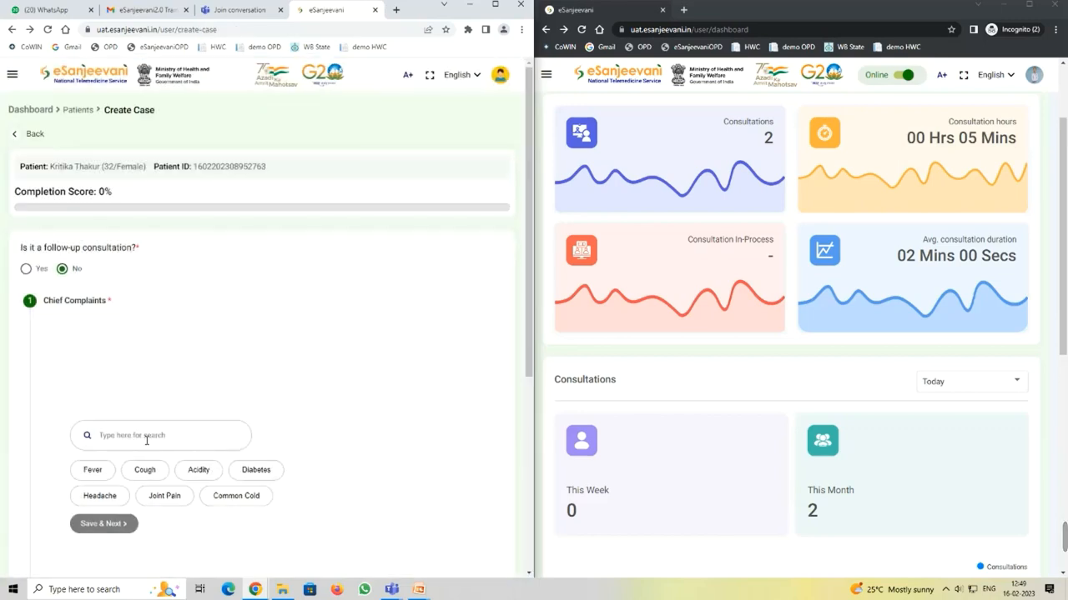
pyautogui.click(95, 473)
pyautogui.click(143, 473)
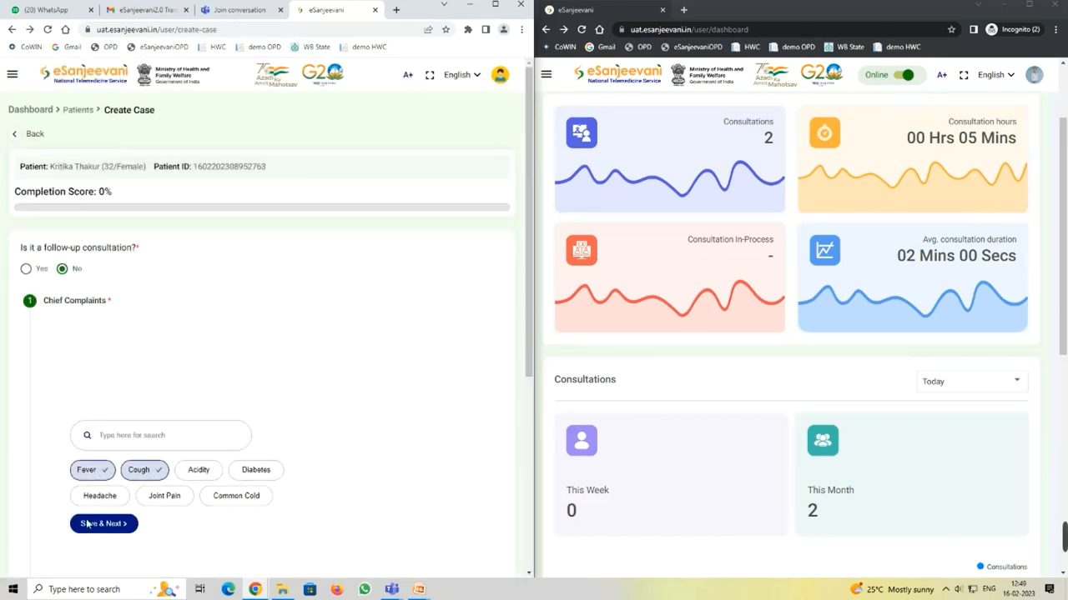
pyautogui.click(89, 527)
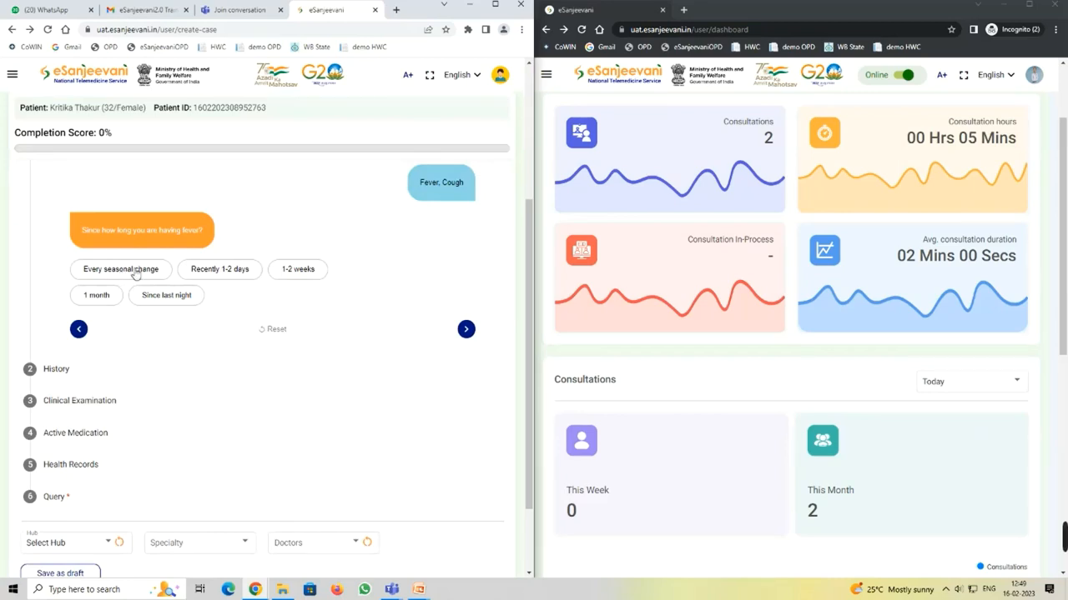
# Step: Record the fever as recent 1-2 days, slow onset, high with shivering, 101°F, reason 'no'
pyautogui.click(215, 272)
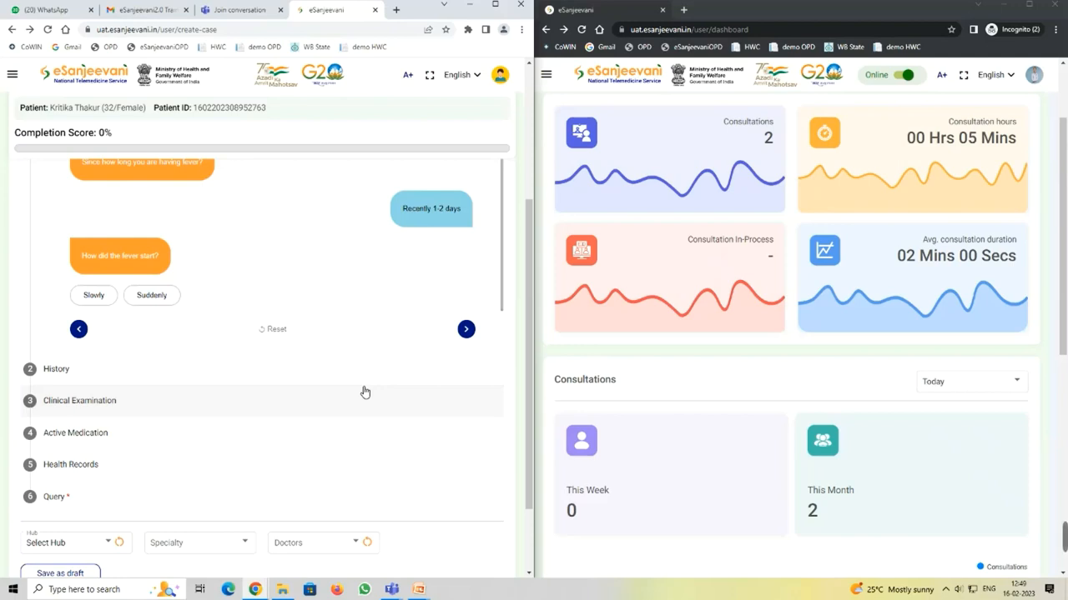
pyautogui.click(94, 297)
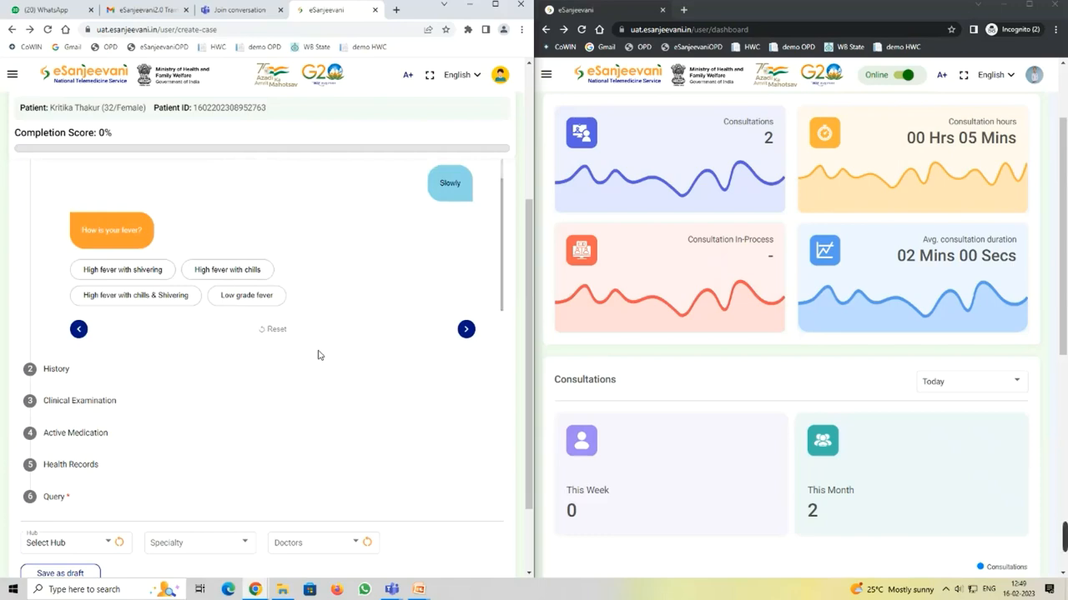
pyautogui.click(143, 270)
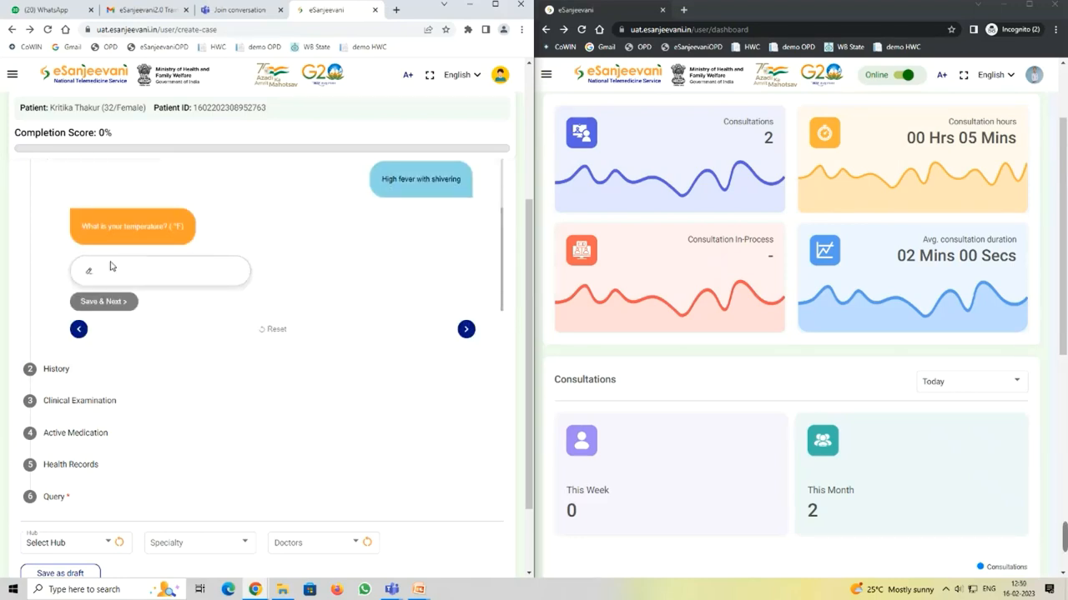
pyautogui.write('101')
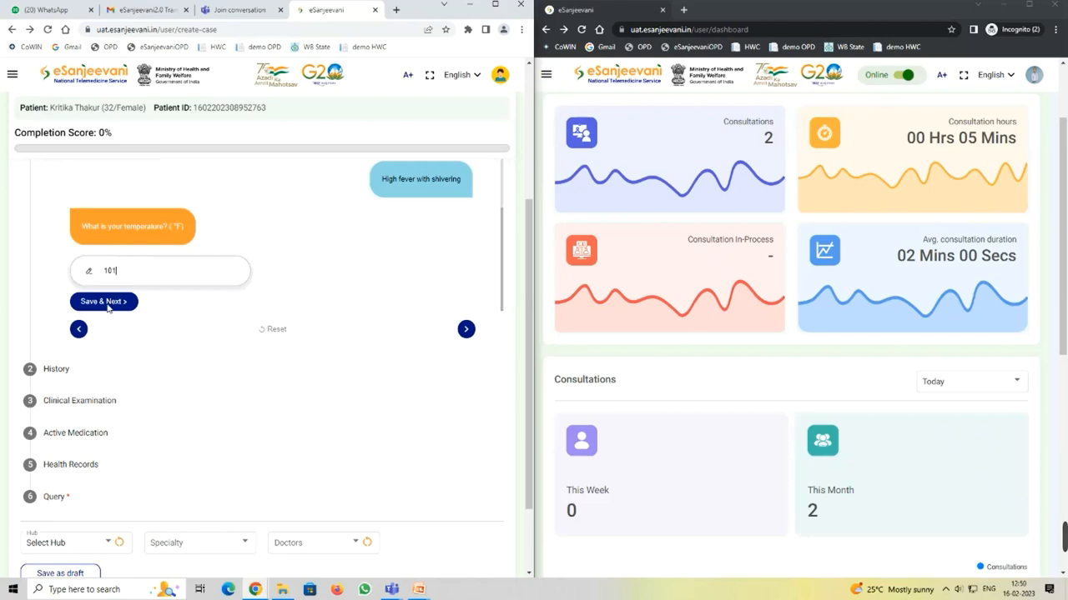
pyautogui.click(109, 304)
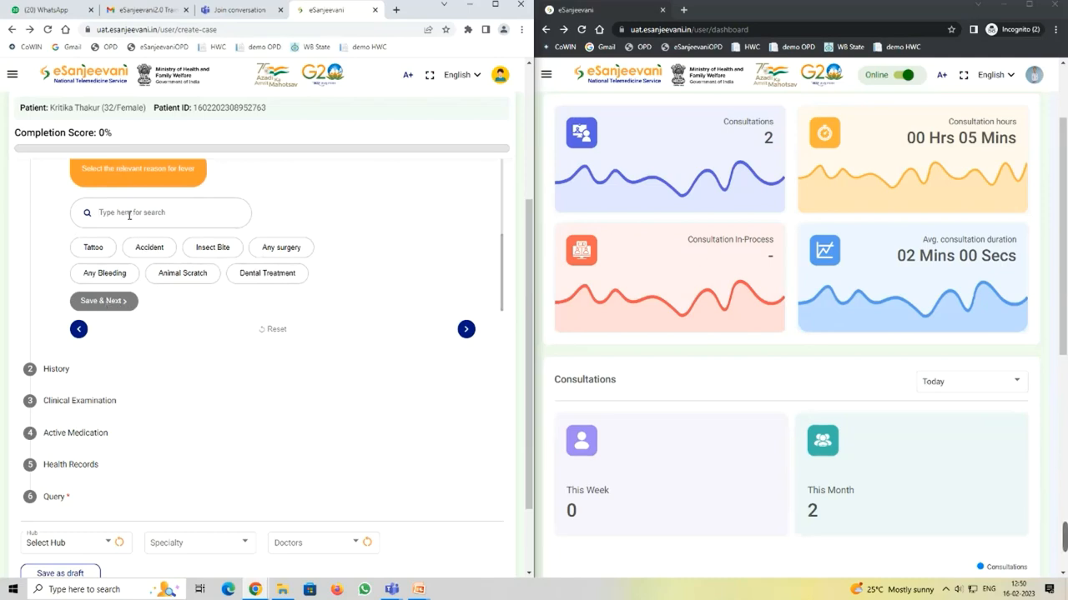
pyautogui.write('no')
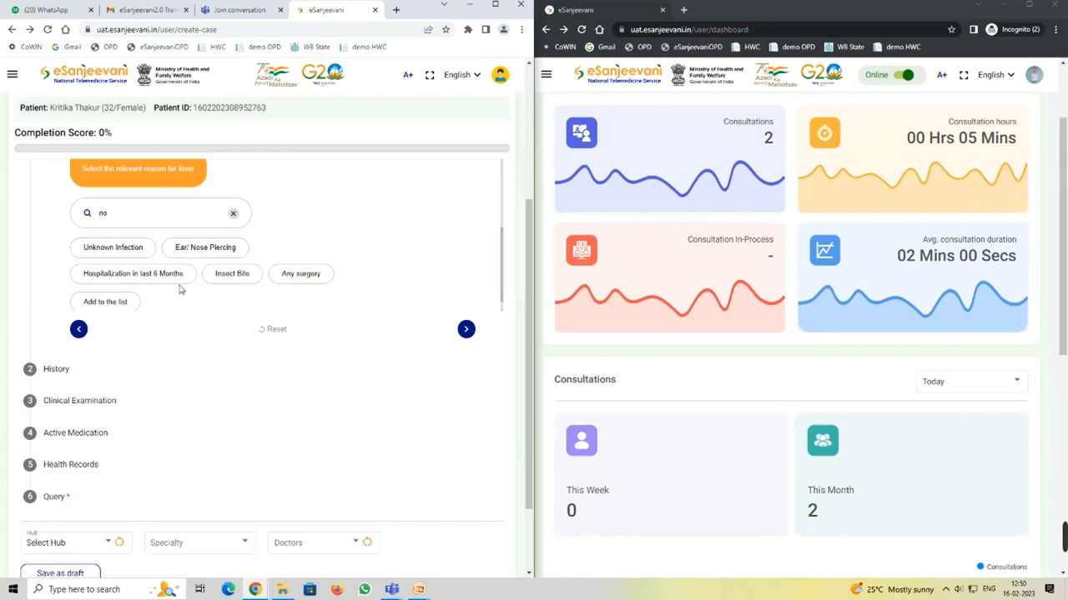
pyautogui.click(111, 304)
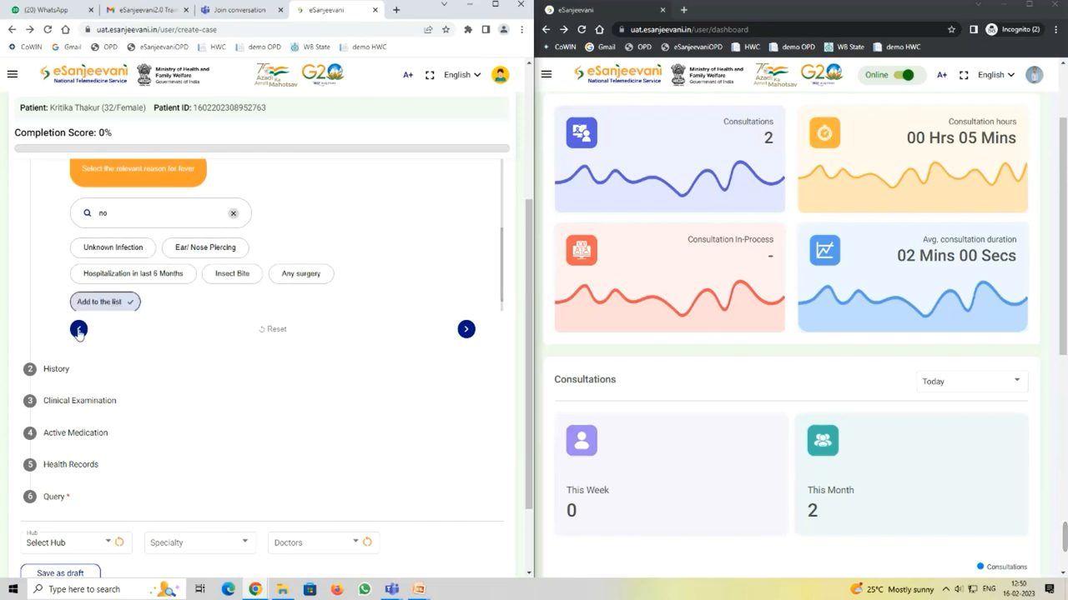
# Step: Begin the case query with the text 'kindly sugg'
pyautogui.click(172, 495)
pyautogui.click(105, 368)
pyautogui.write('kindly')
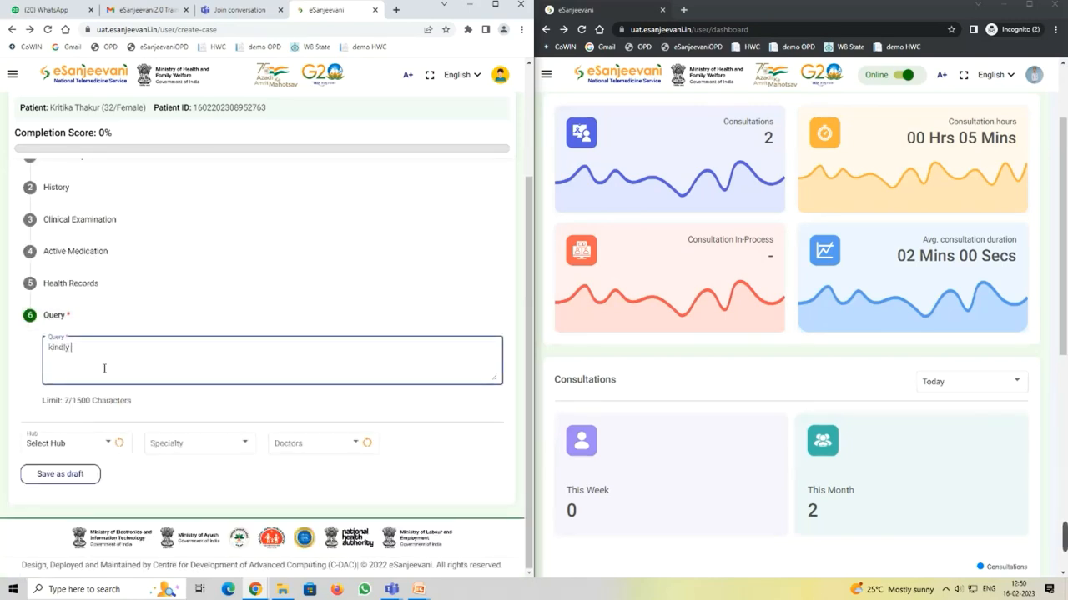
pyautogui.write(' suggest treatment')
# Step: Route the case to HUB AHRR Delhi with General Physician as the specialty
pyautogui.scroll(1, 116, 350)
pyautogui.click(107, 500)
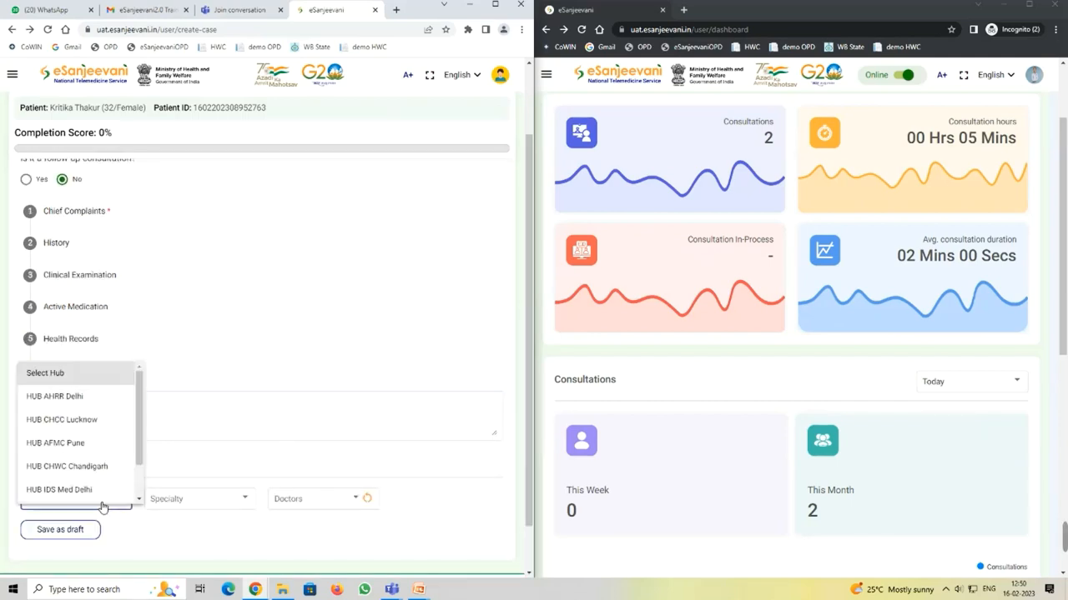
pyautogui.click(64, 400)
pyautogui.click(197, 498)
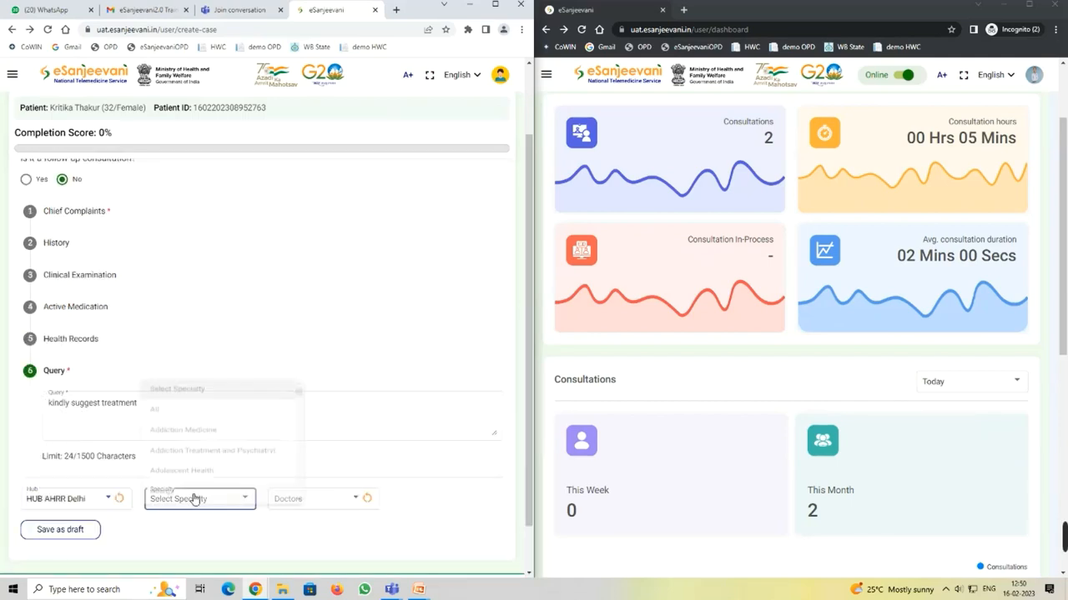
pyautogui.scroll(-8, 234, 492)
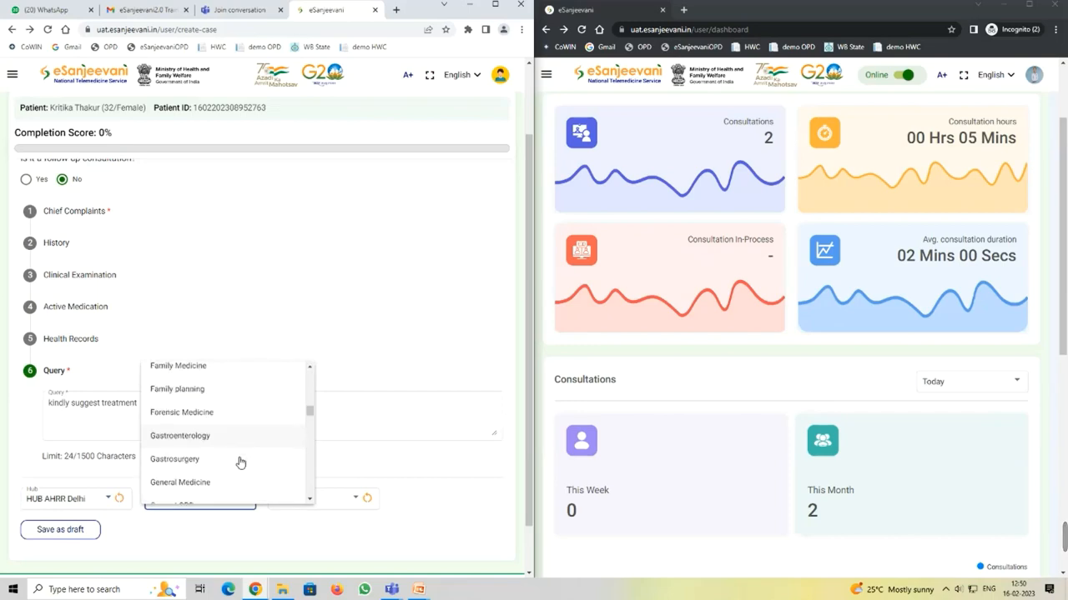
pyautogui.click(223, 472)
# Step: Pick the practitioner doctor and attempt the call, which demands chief complaints first
pyautogui.click(307, 502)
pyautogui.click(328, 500)
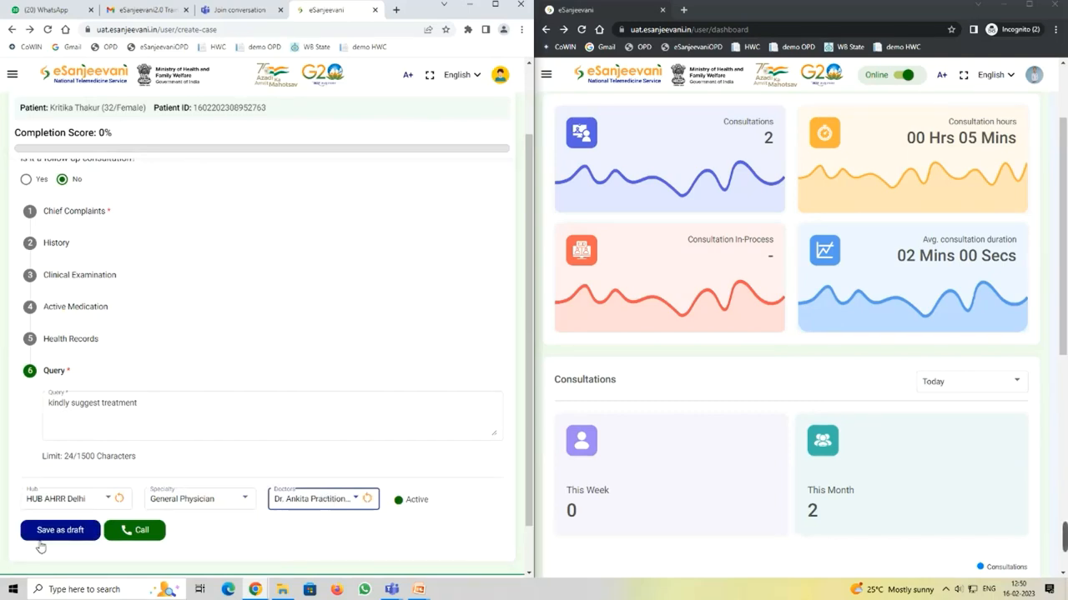
pyautogui.click(141, 529)
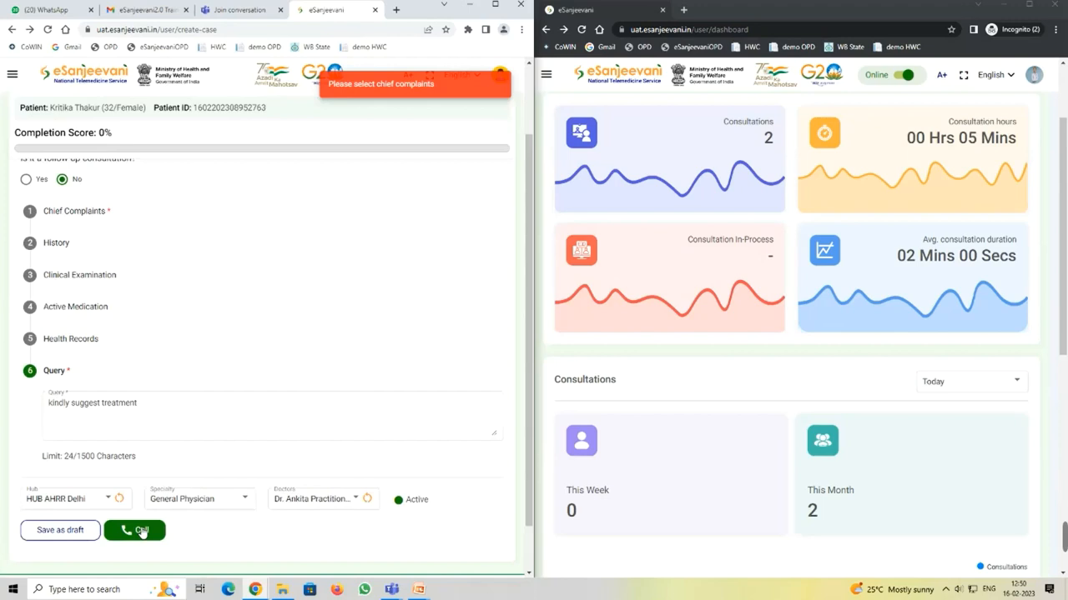
pyautogui.scroll(2, 133, 284)
# Step: Reopen Chief Complaints, keep the fever reason unchanged, and add Headache as a related problem
pyautogui.click(134, 300)
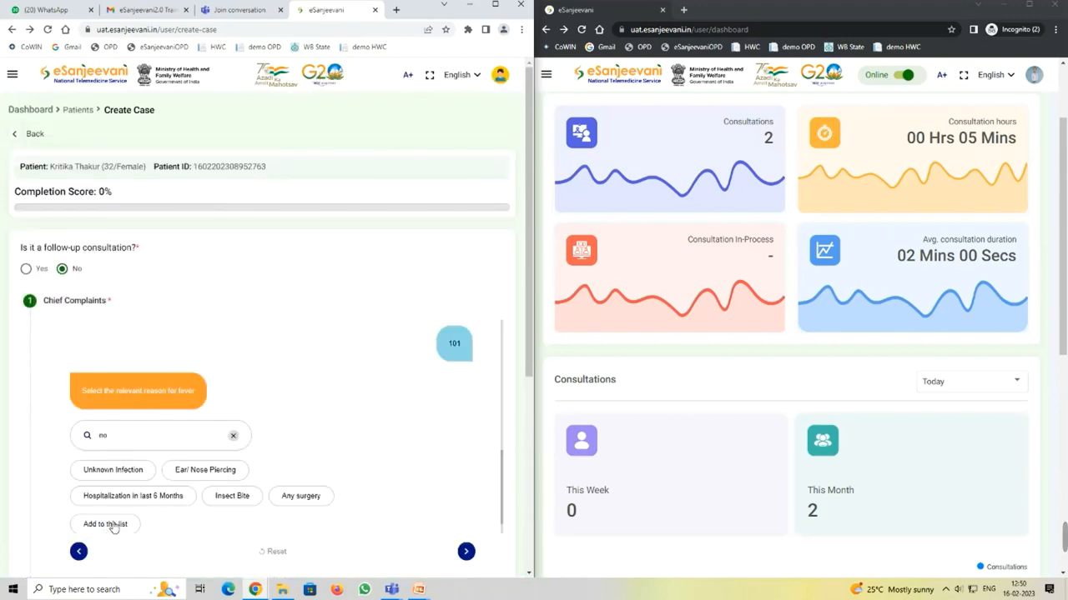
pyautogui.click(213, 472)
pyautogui.click(213, 473)
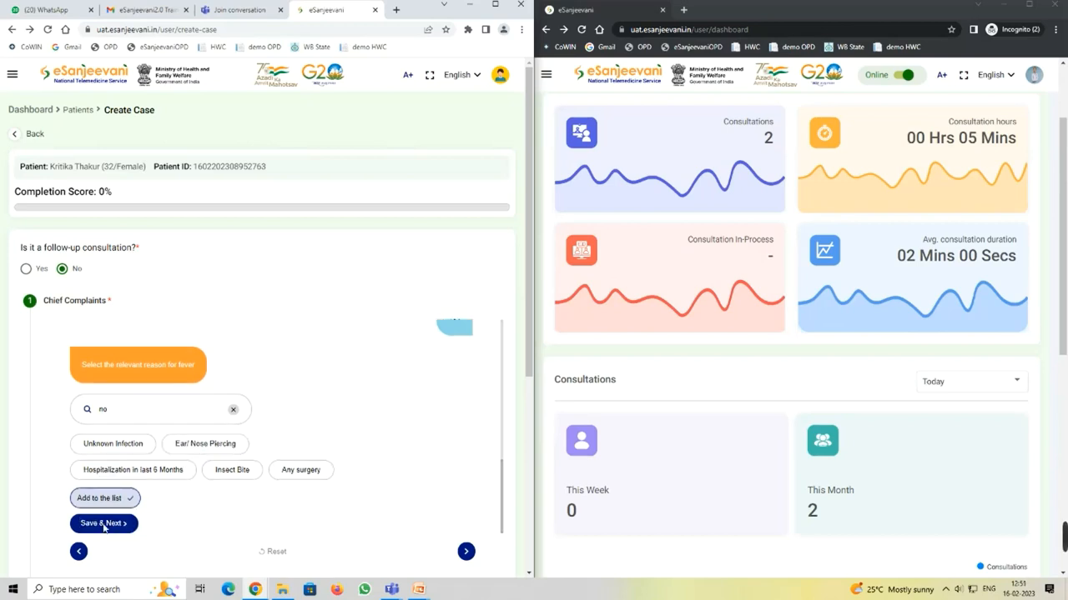
pyautogui.click(103, 526)
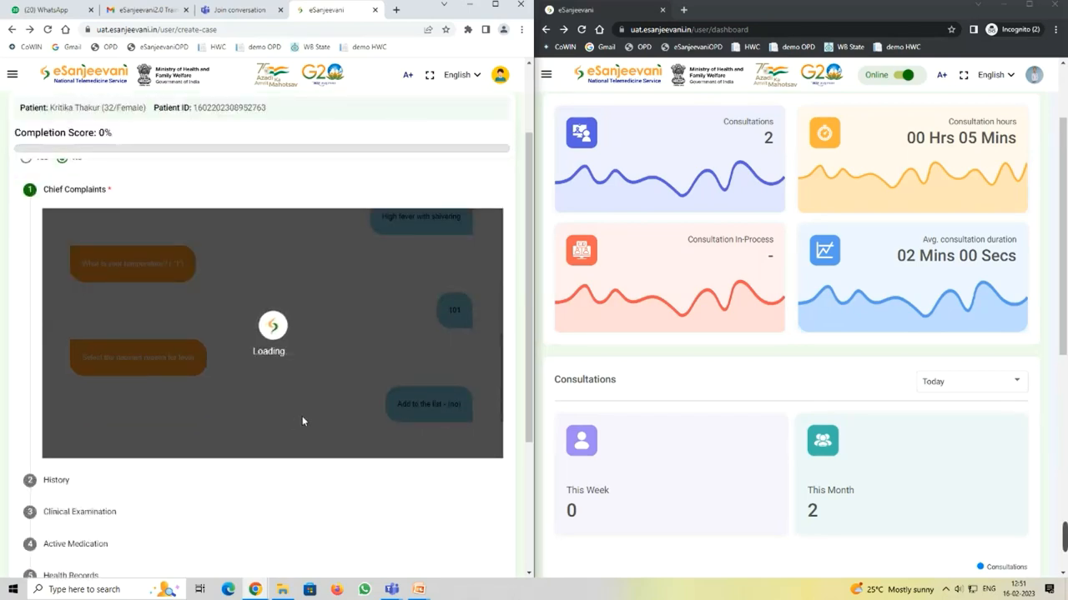
pyautogui.click(93, 360)
pyautogui.click(116, 415)
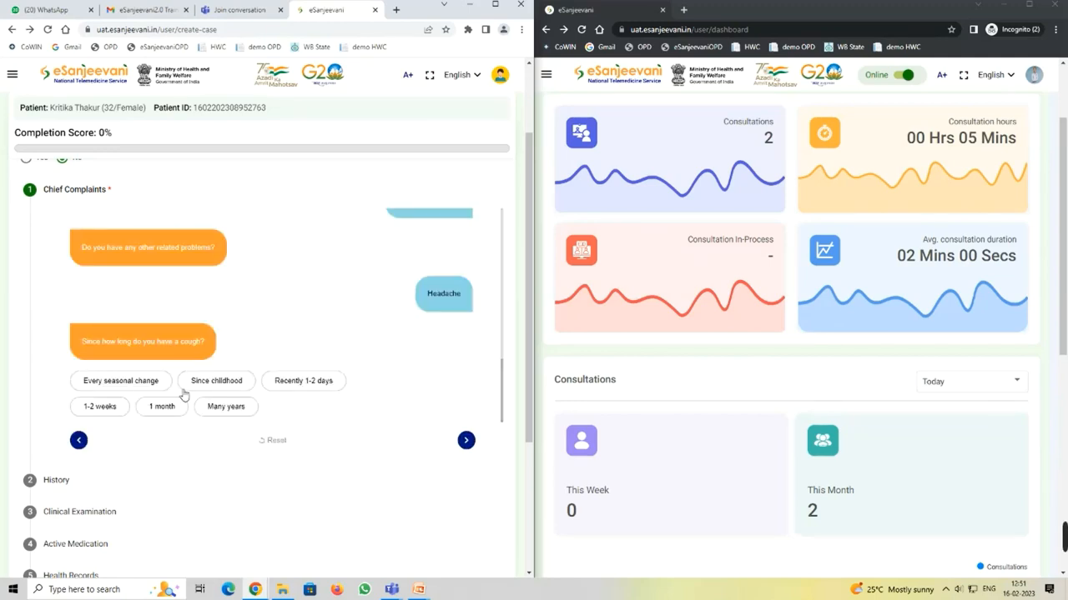
# Step: Answer the cough questions: 1-2 days, worse mornings, with pauses, cold weather, medication relief, dry, after eating
pyautogui.click(296, 381)
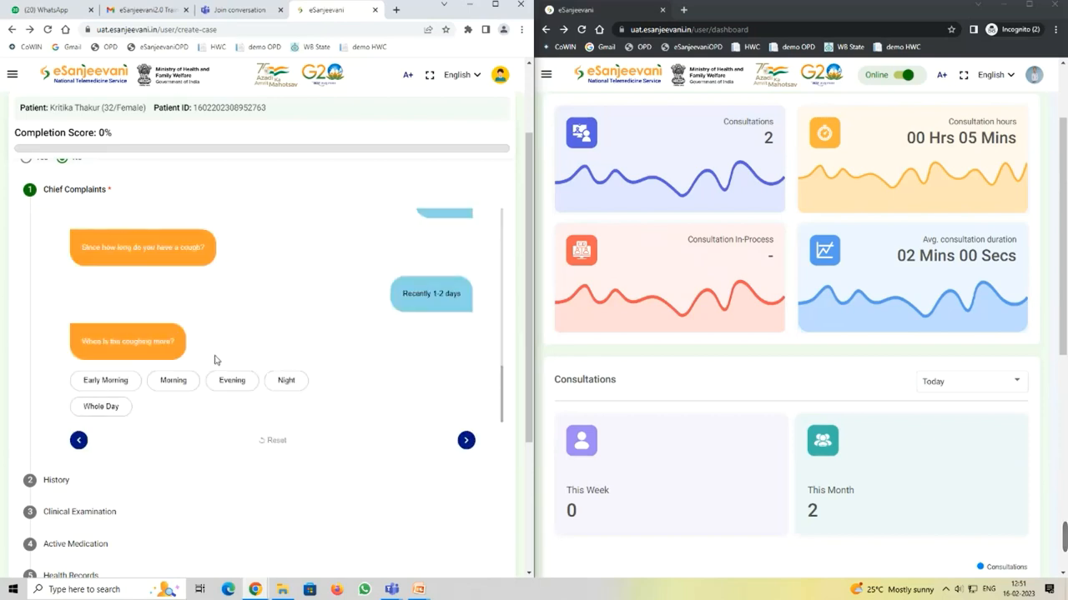
pyautogui.click(174, 383)
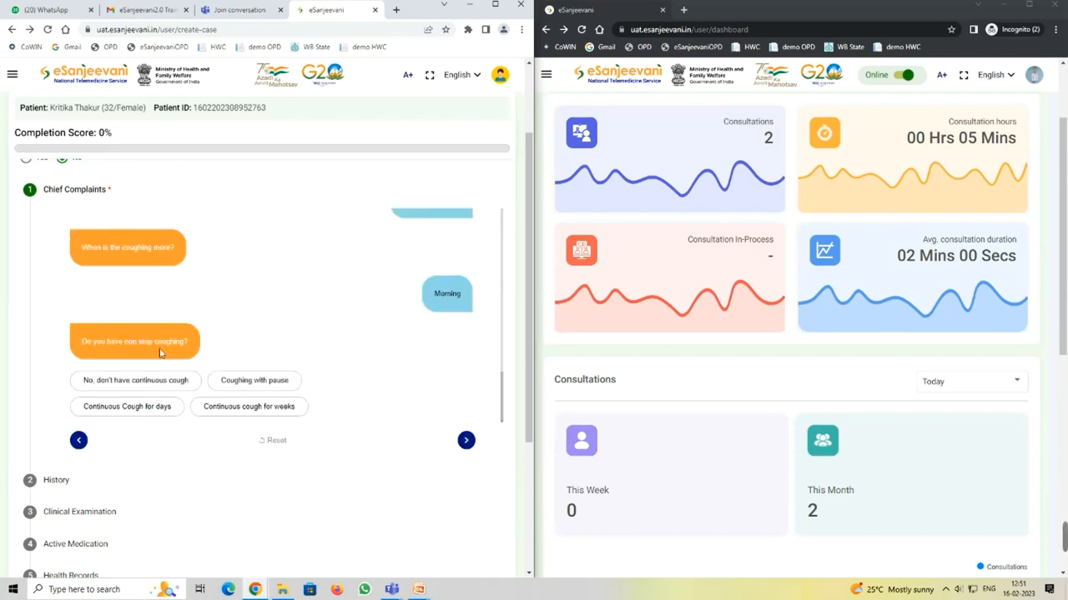
pyautogui.click(237, 378)
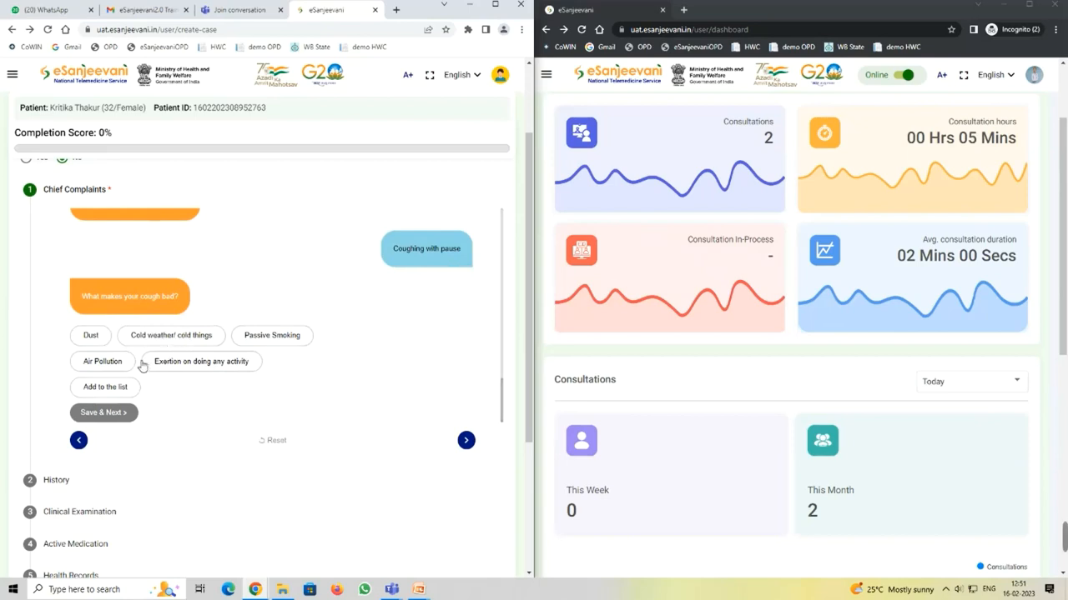
pyautogui.click(163, 337)
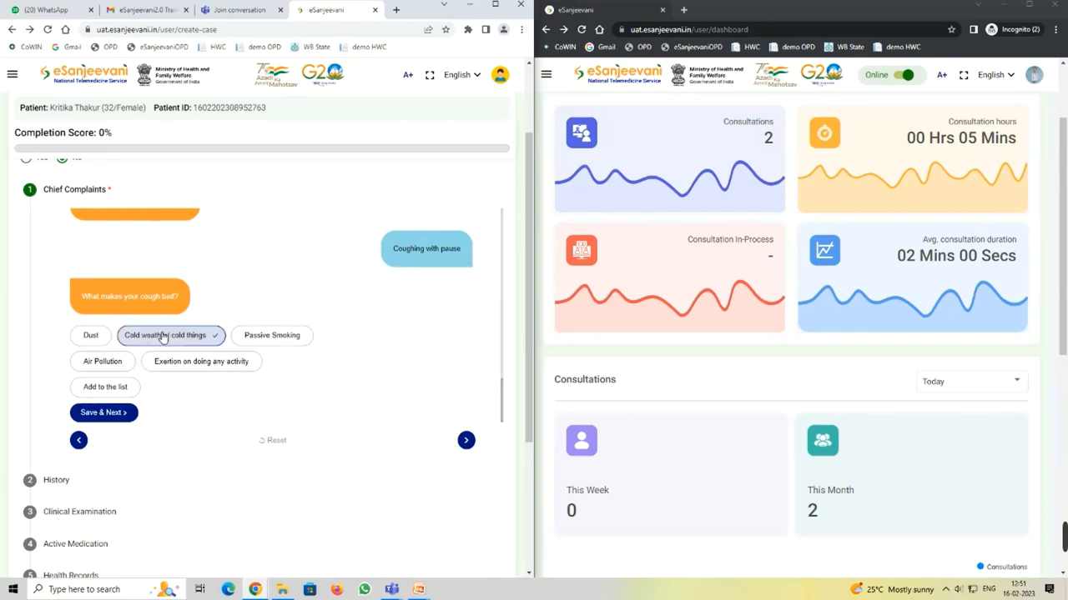
pyautogui.click(109, 410)
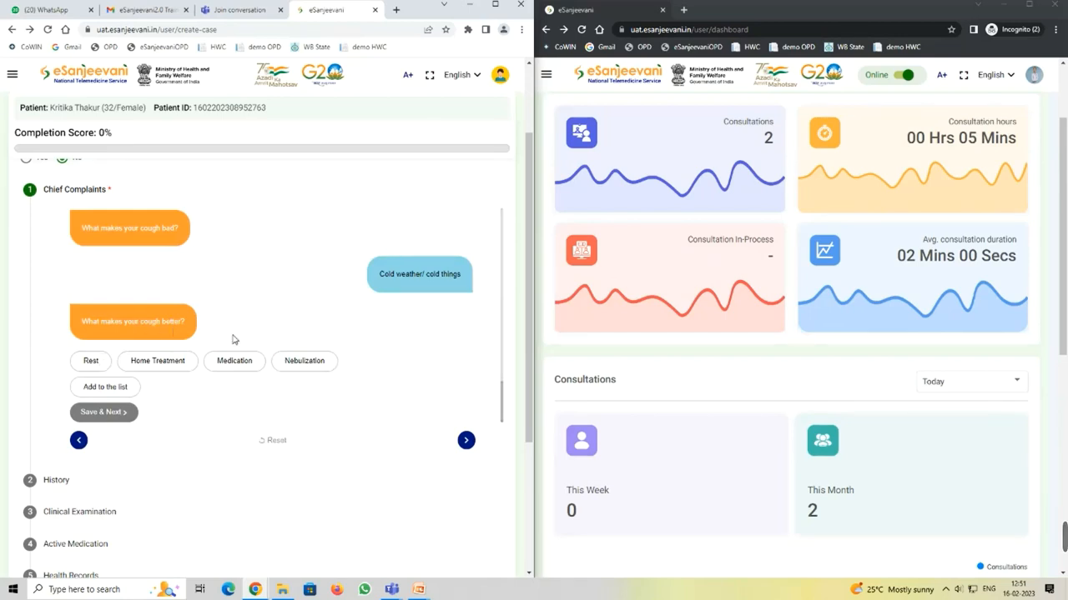
pyautogui.click(233, 361)
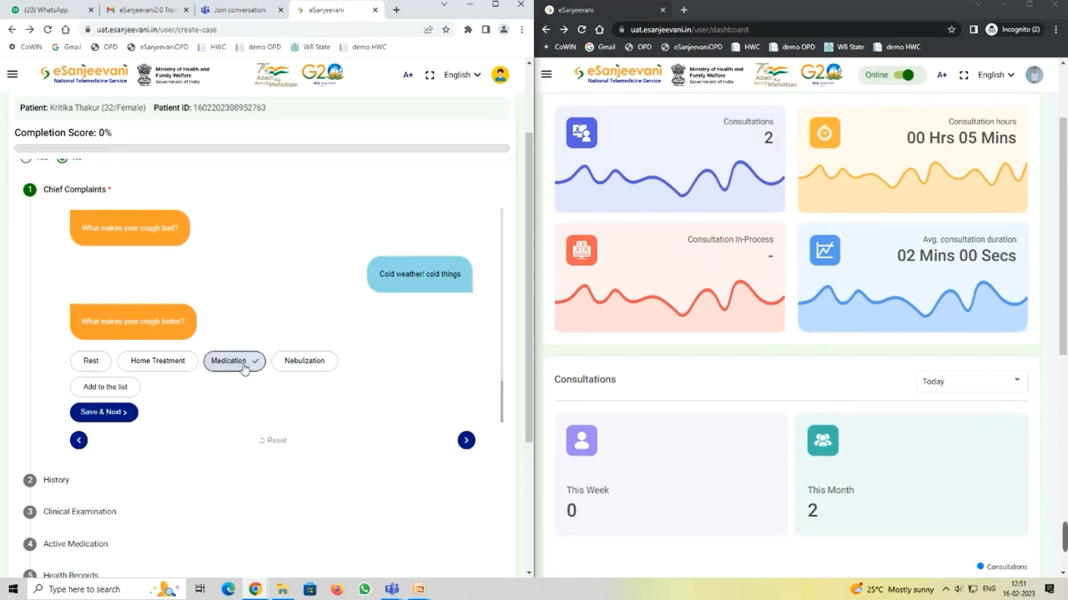
pyautogui.click(118, 412)
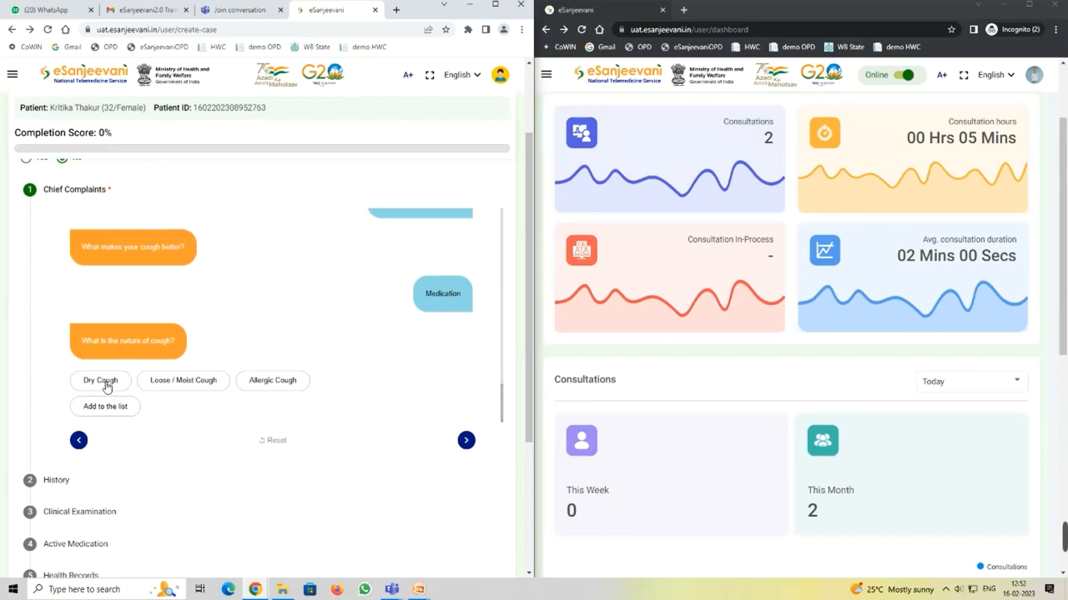
pyautogui.click(105, 382)
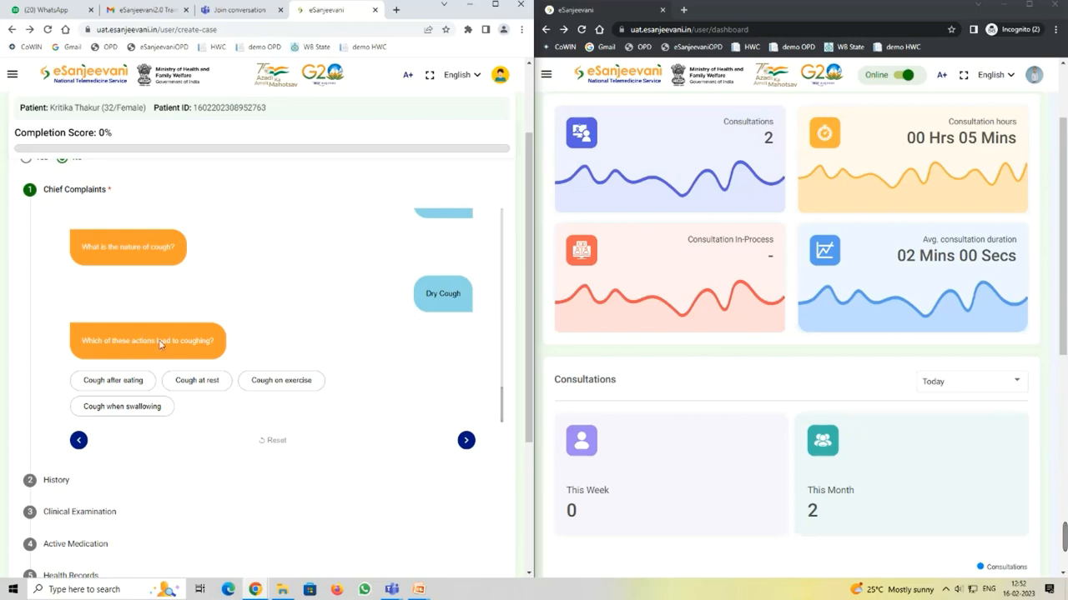
pyautogui.click(119, 384)
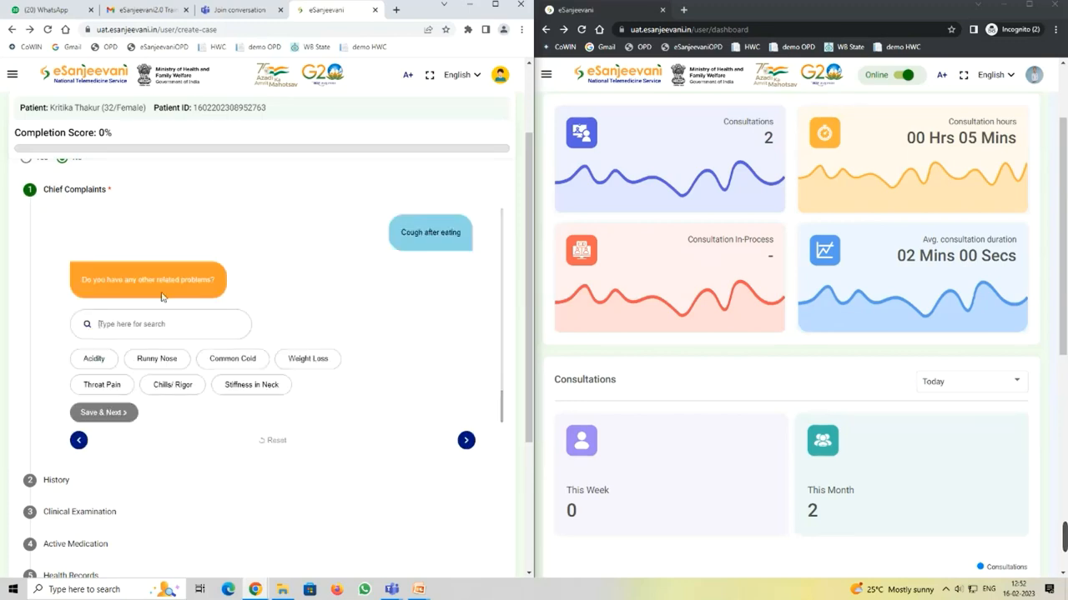
# Step: Submit Runny Nose, then go back and resubmit it together with Throat Pain
pyautogui.click(156, 358)
pyautogui.click(104, 412)
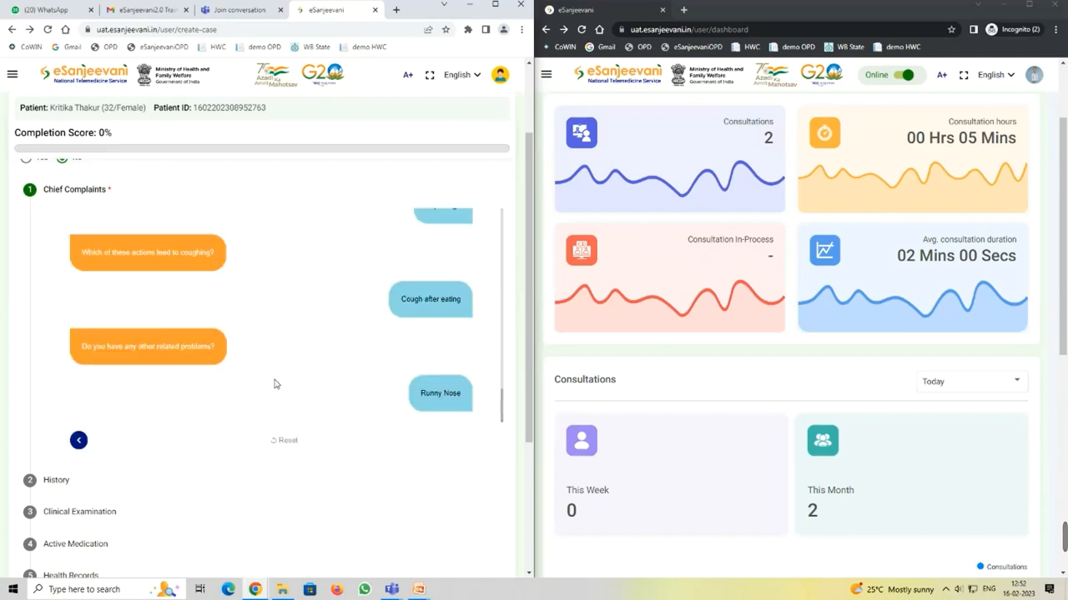
pyautogui.scroll(-2, 268, 384)
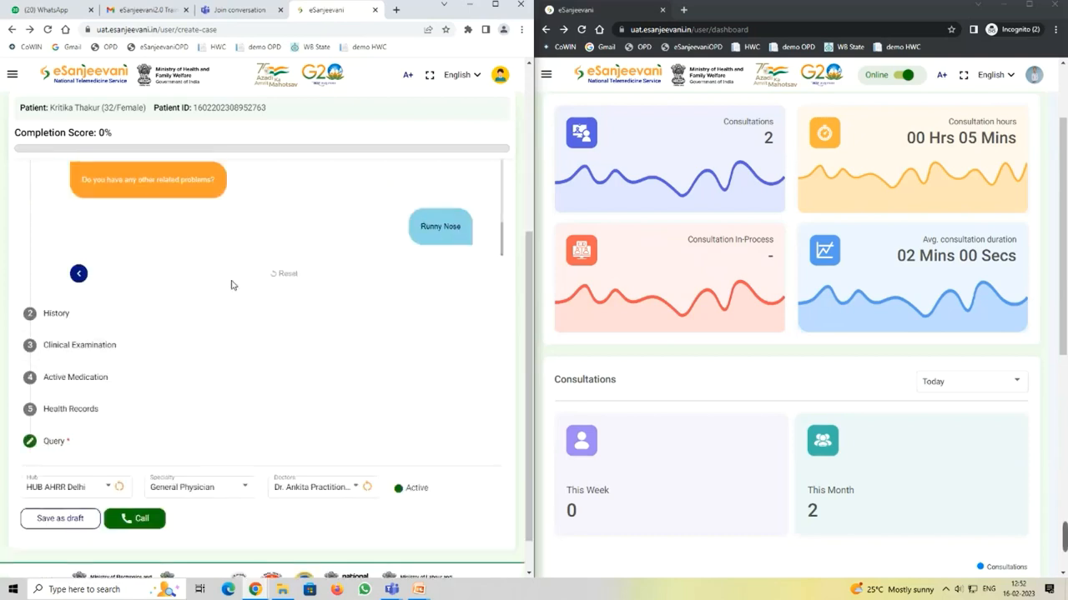
pyautogui.scroll(1, 230, 296)
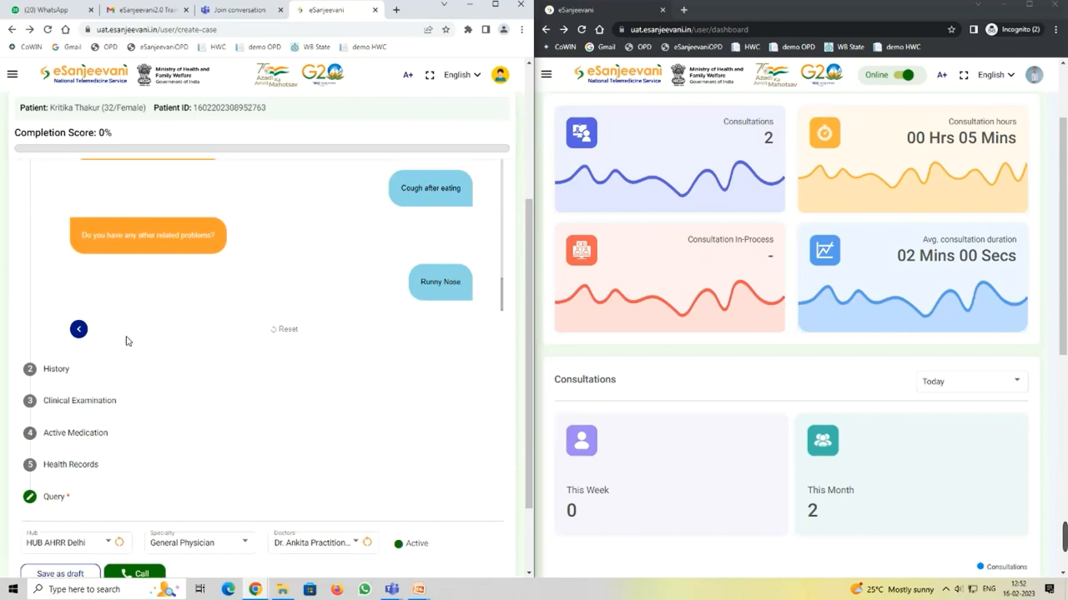
pyautogui.click(79, 331)
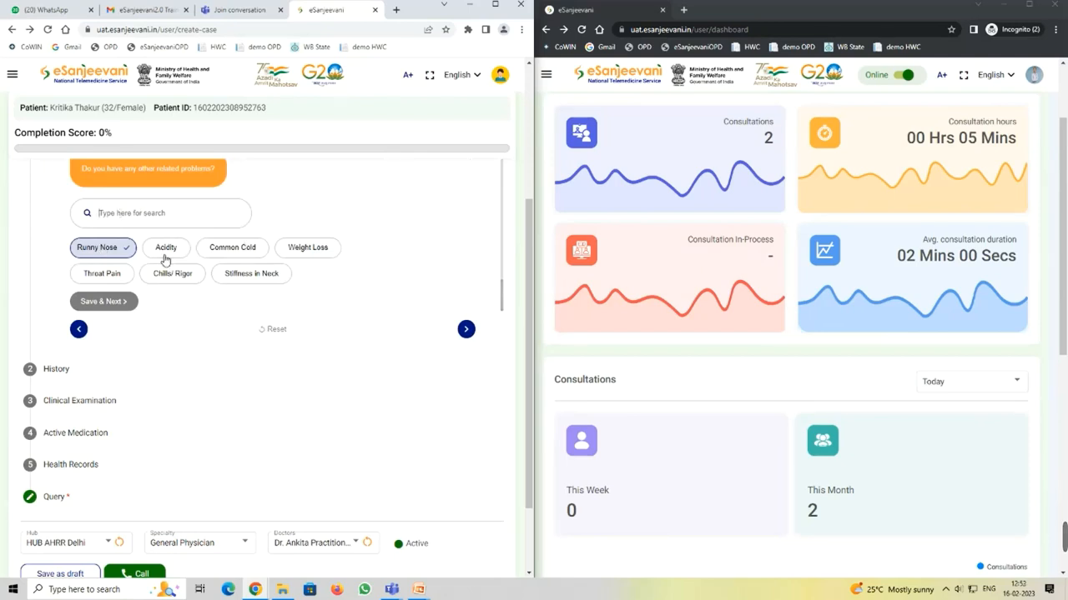
pyautogui.click(104, 278)
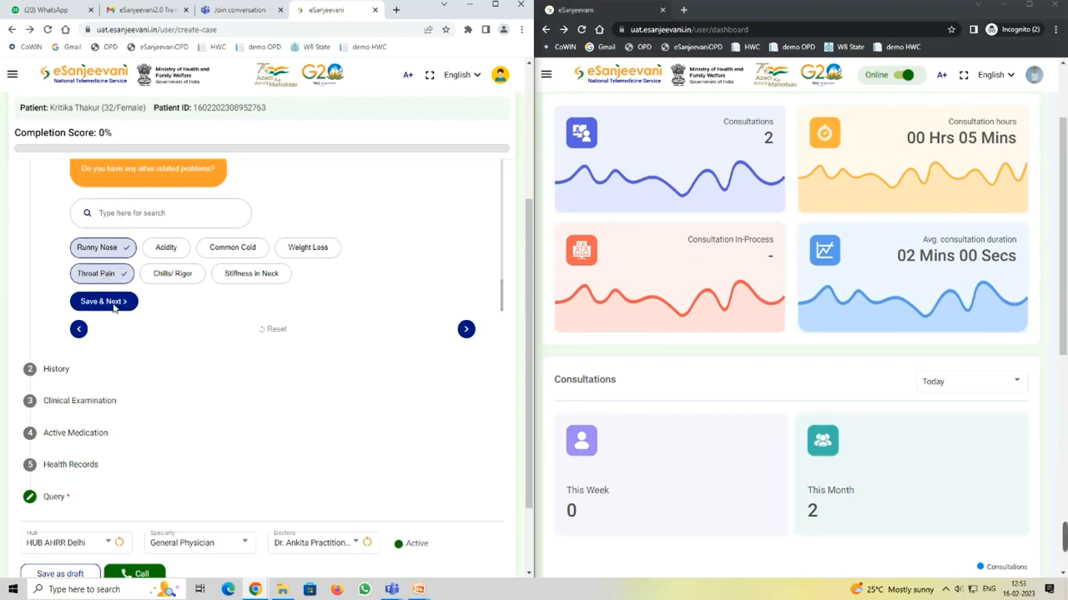
pyautogui.click(113, 303)
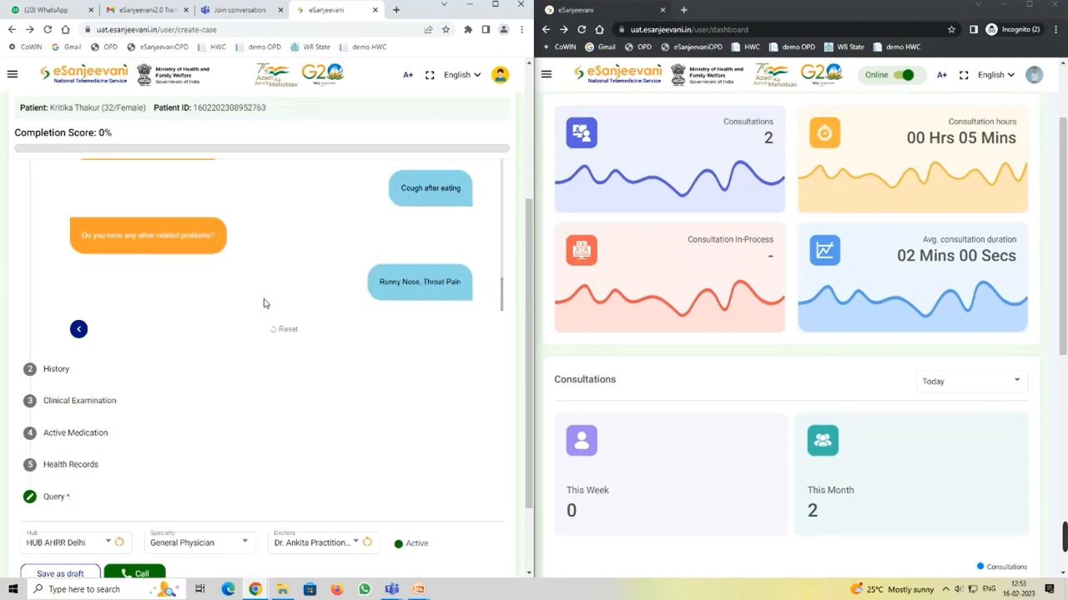
pyautogui.scroll(-1, 263, 301)
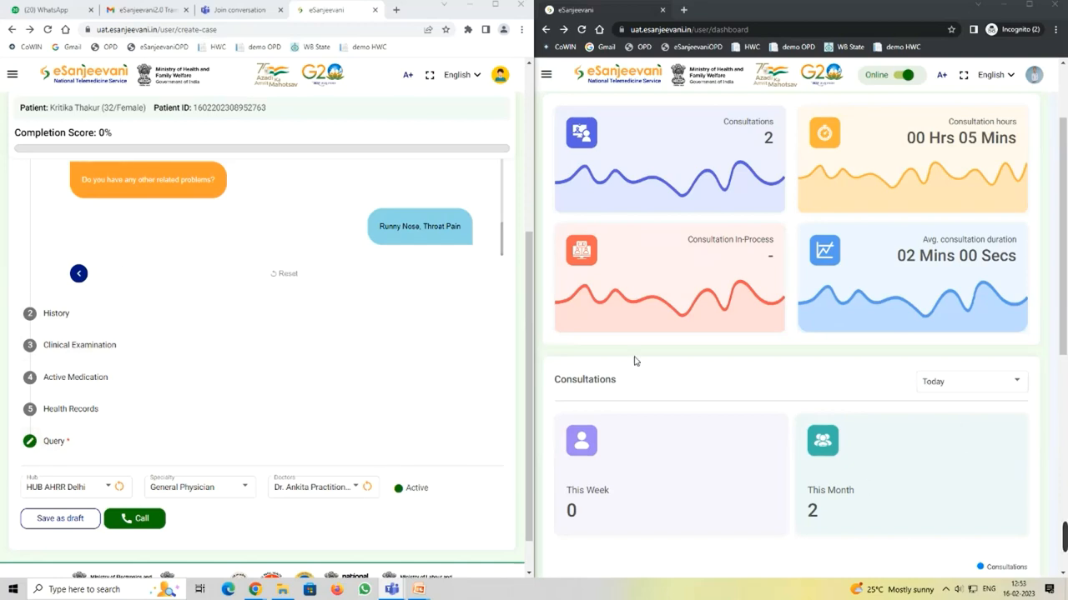
# Step: Record History: Hypertension (medical), Alcohol (personal) and Diabetes (family)
pyautogui.click(69, 314)
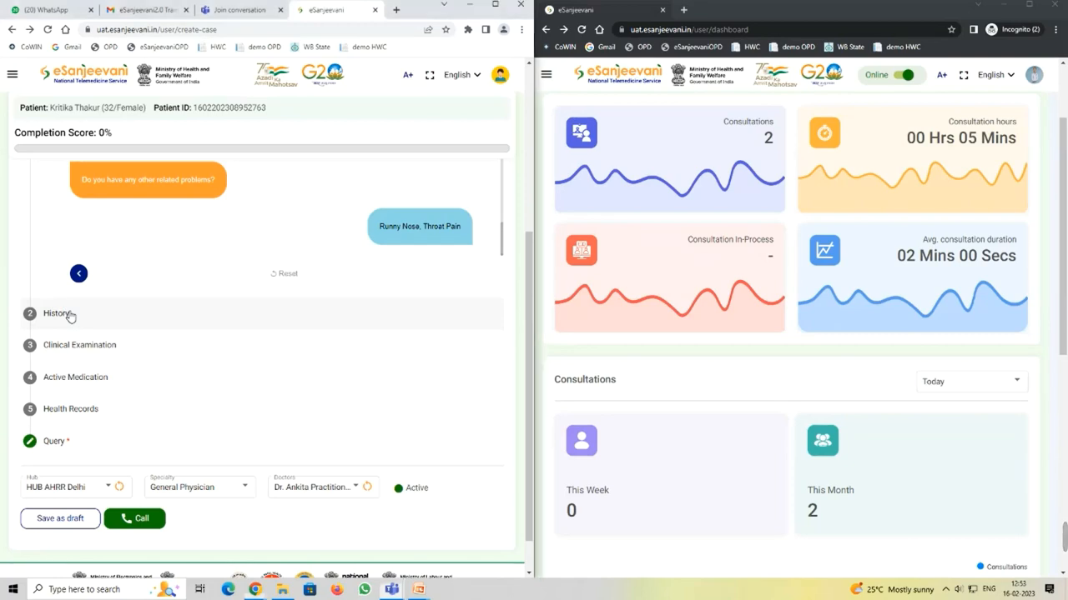
pyautogui.scroll(3, 346, 279)
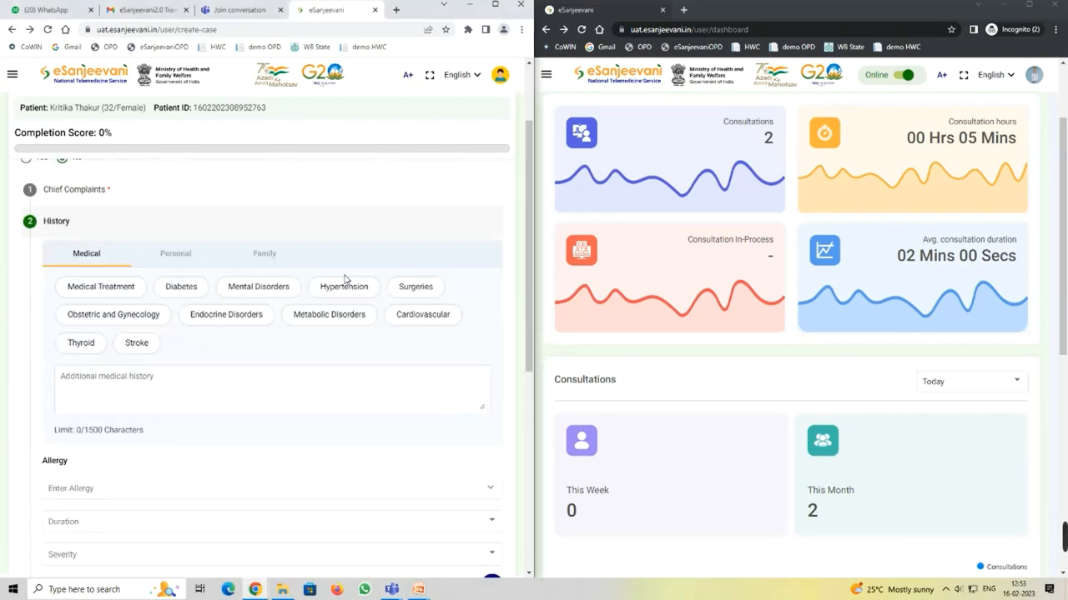
pyautogui.click(159, 310)
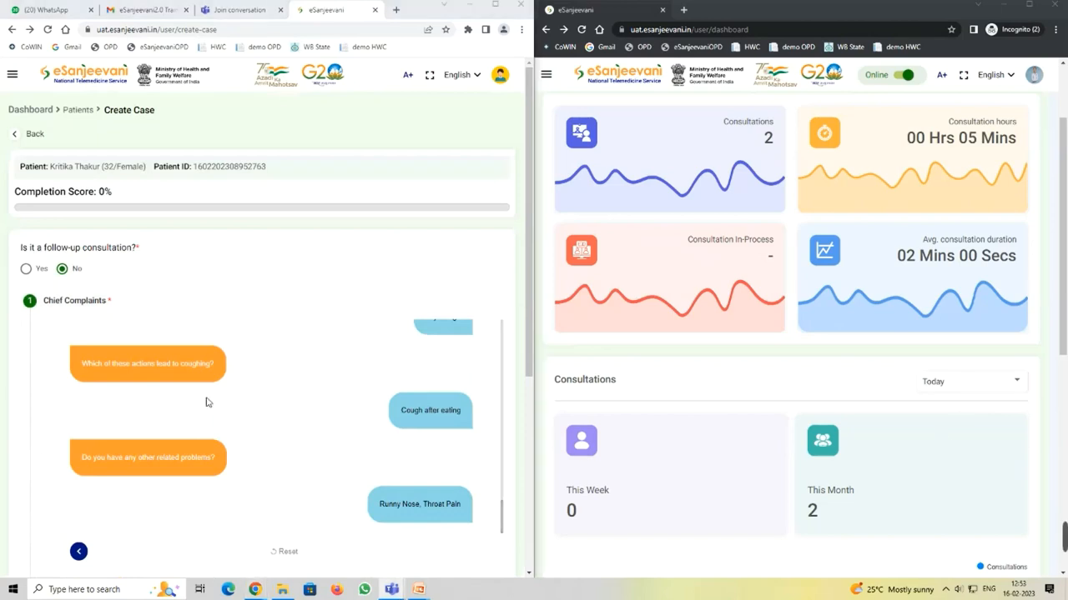
pyautogui.scroll(-1, 260, 373)
pyautogui.scroll(-3, 259, 369)
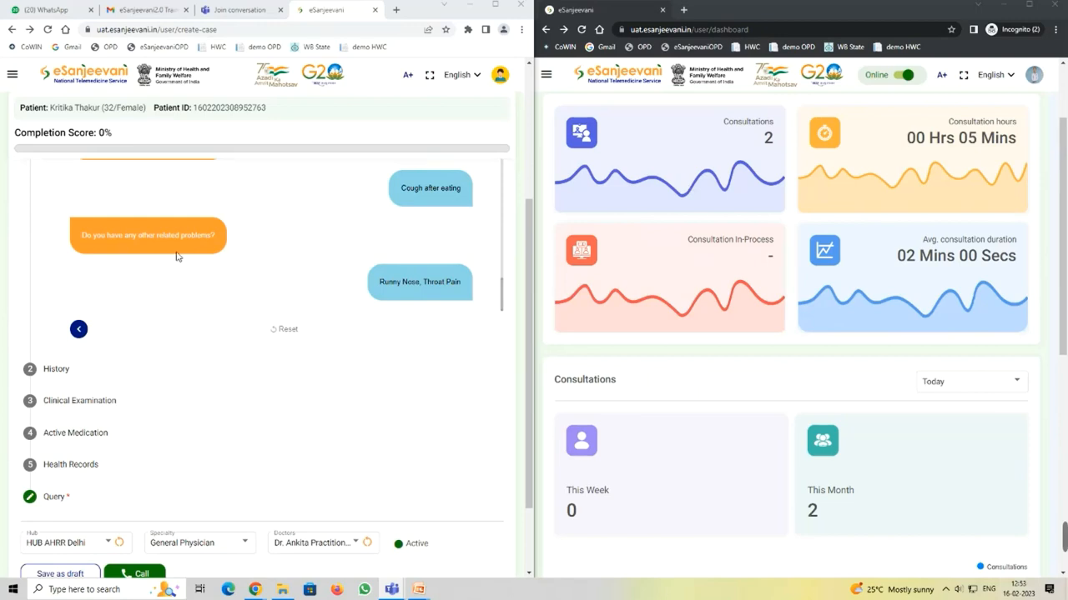
pyautogui.scroll(-2, 191, 265)
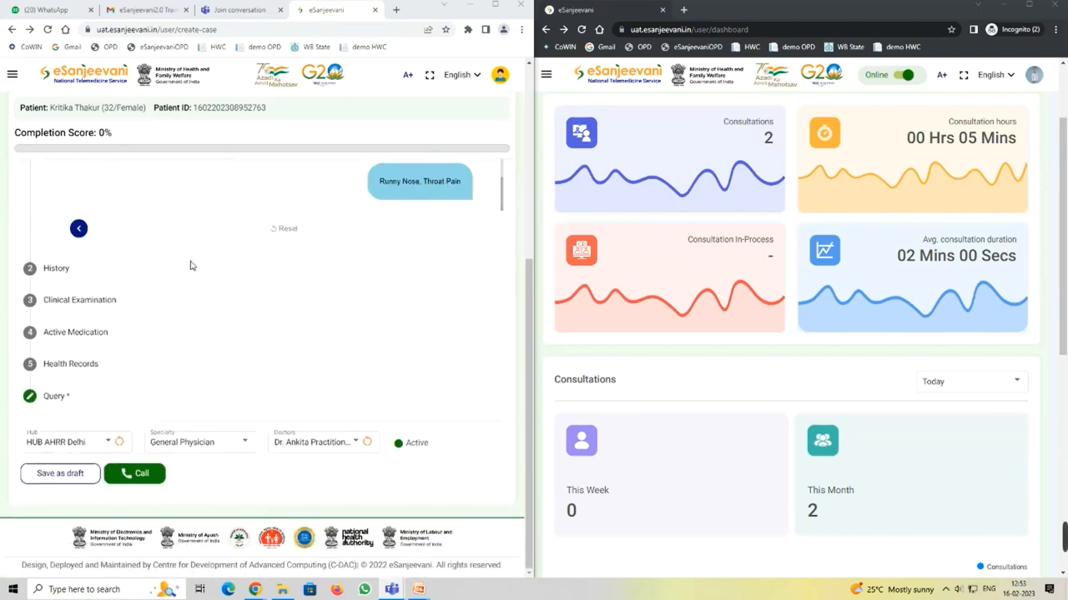
pyautogui.click(101, 266)
pyautogui.scroll(3, 191, 336)
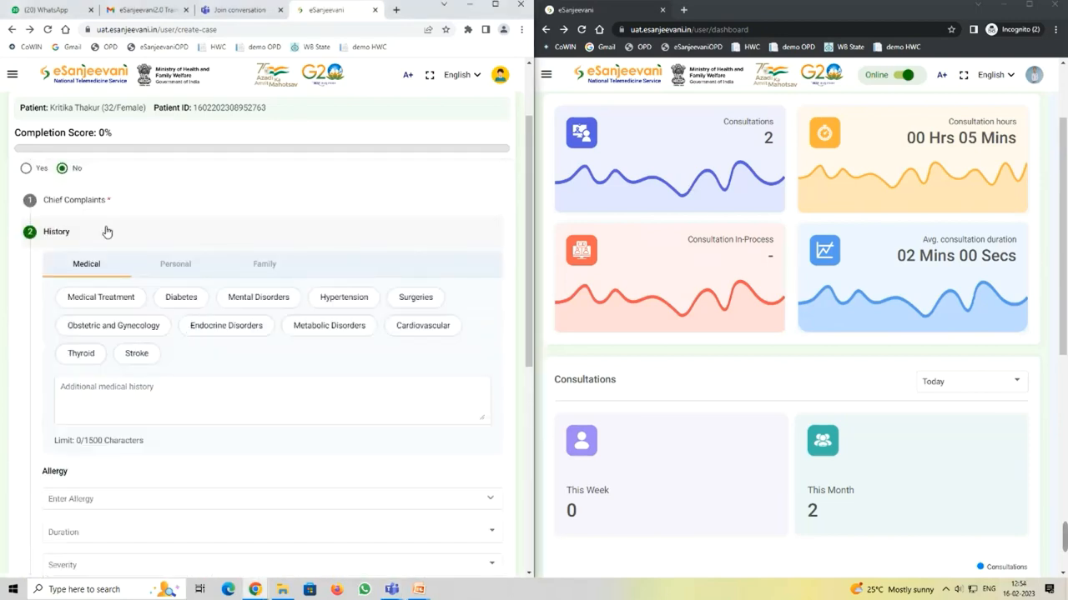
pyautogui.click(342, 297)
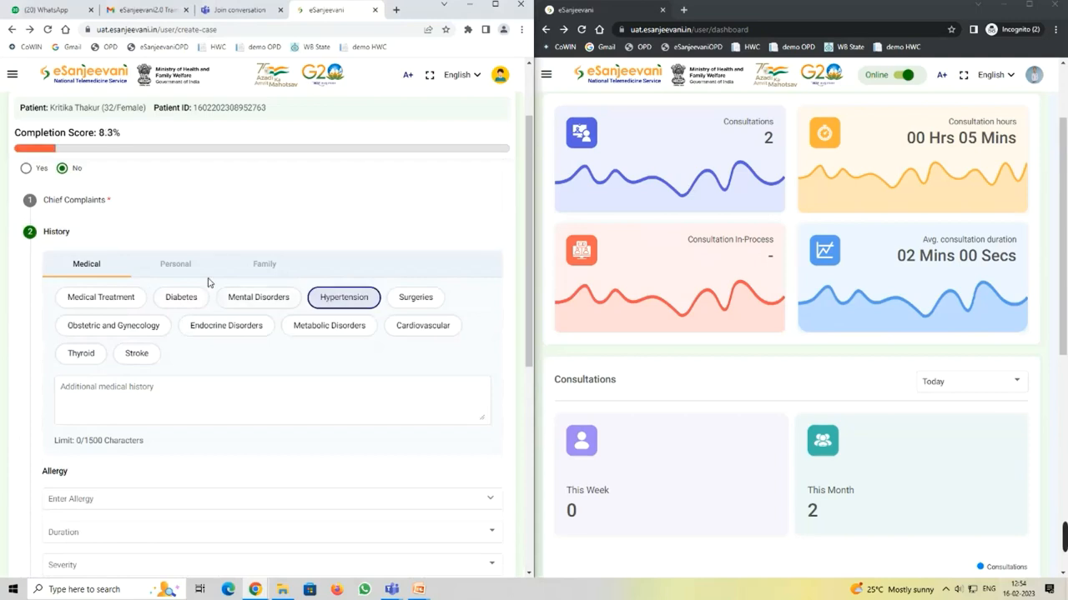
pyautogui.click(163, 269)
pyautogui.click(82, 297)
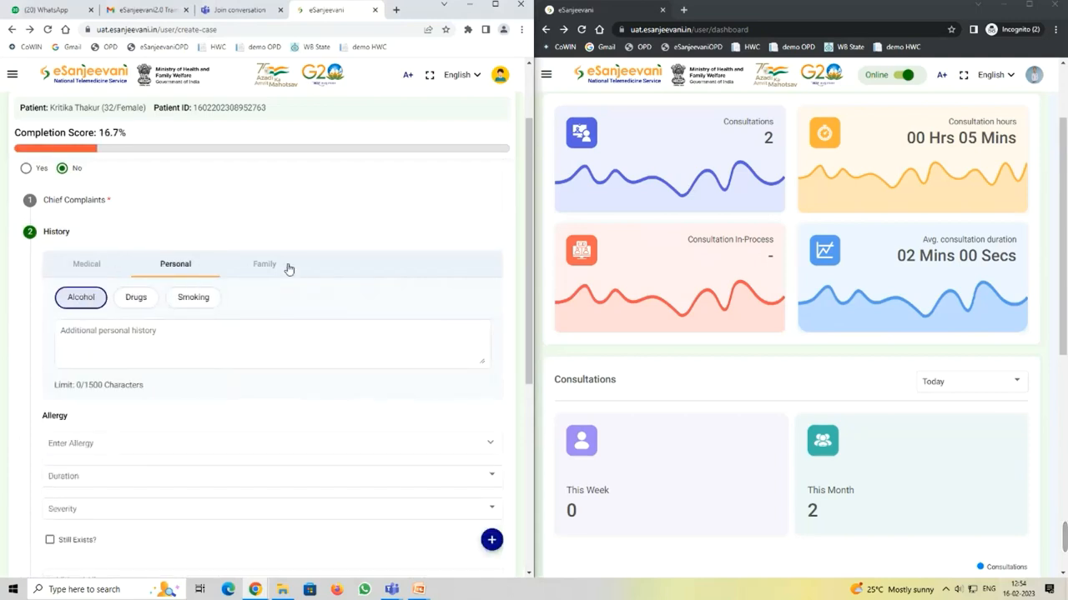
pyautogui.click(275, 265)
pyautogui.click(81, 297)
# Step: Manually enter blood pressure 120/90 mmHg in Clinical Examination, then expand Active Medication
pyautogui.scroll(-3, 185, 331)
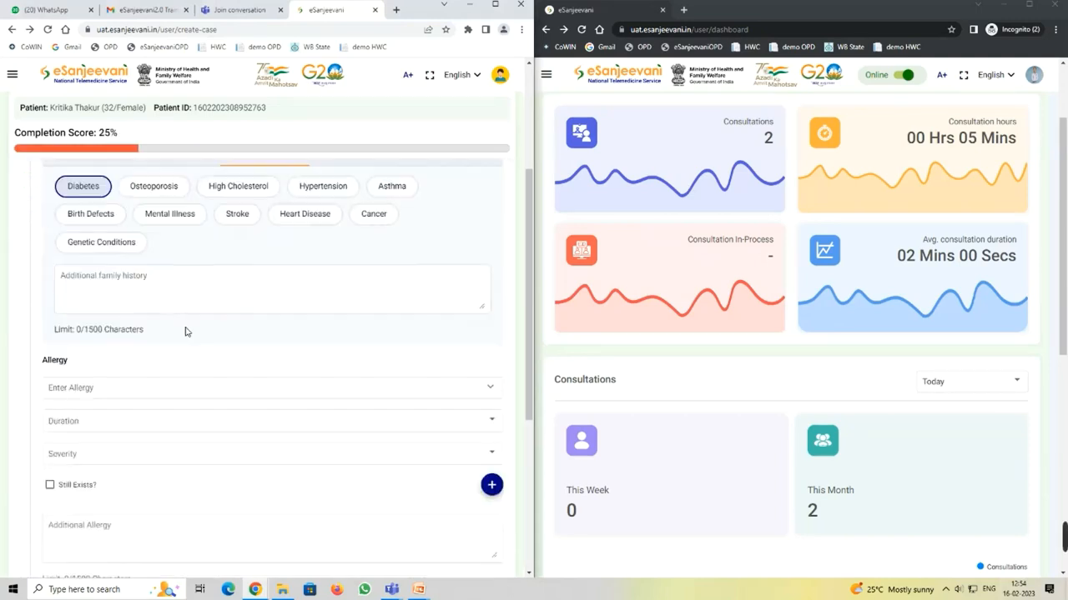
pyautogui.scroll(-2, 188, 331)
pyautogui.click(114, 308)
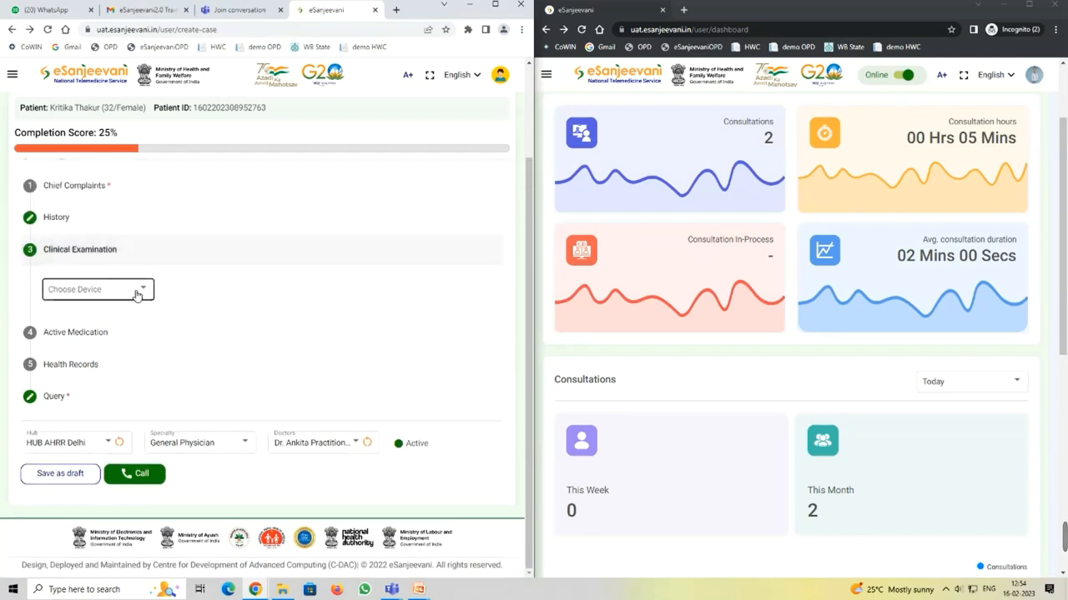
pyautogui.click(129, 291)
pyautogui.click(114, 293)
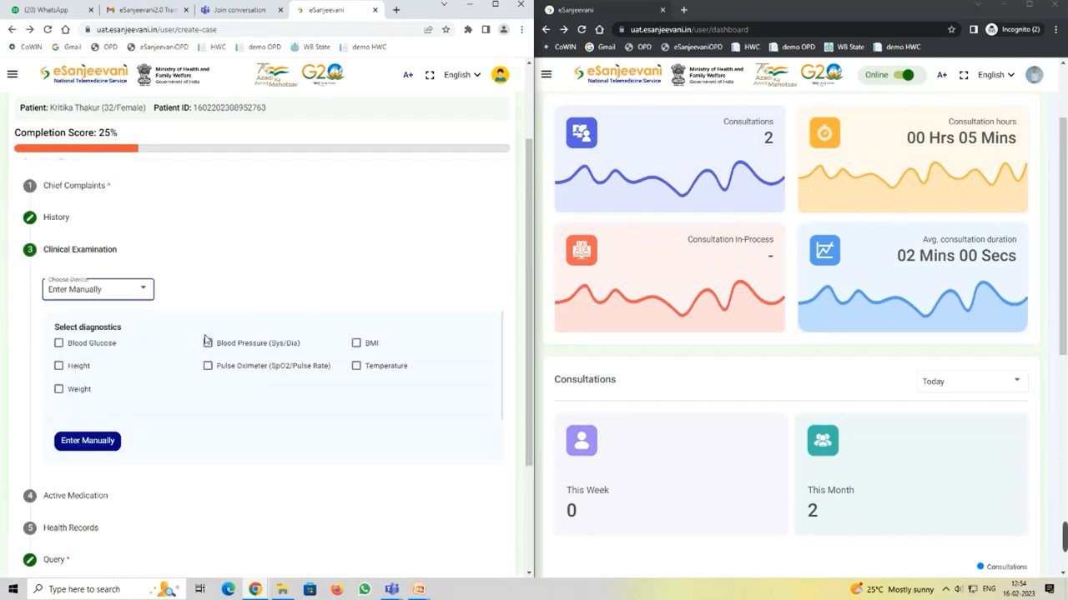
pyautogui.click(208, 343)
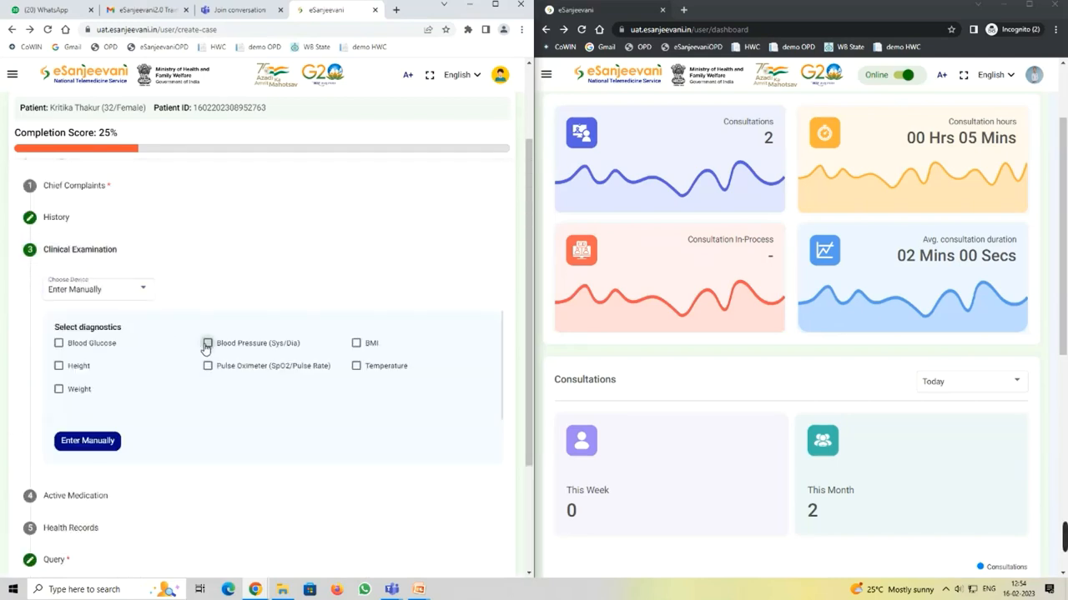
pyautogui.click(89, 442)
pyautogui.click(200, 317)
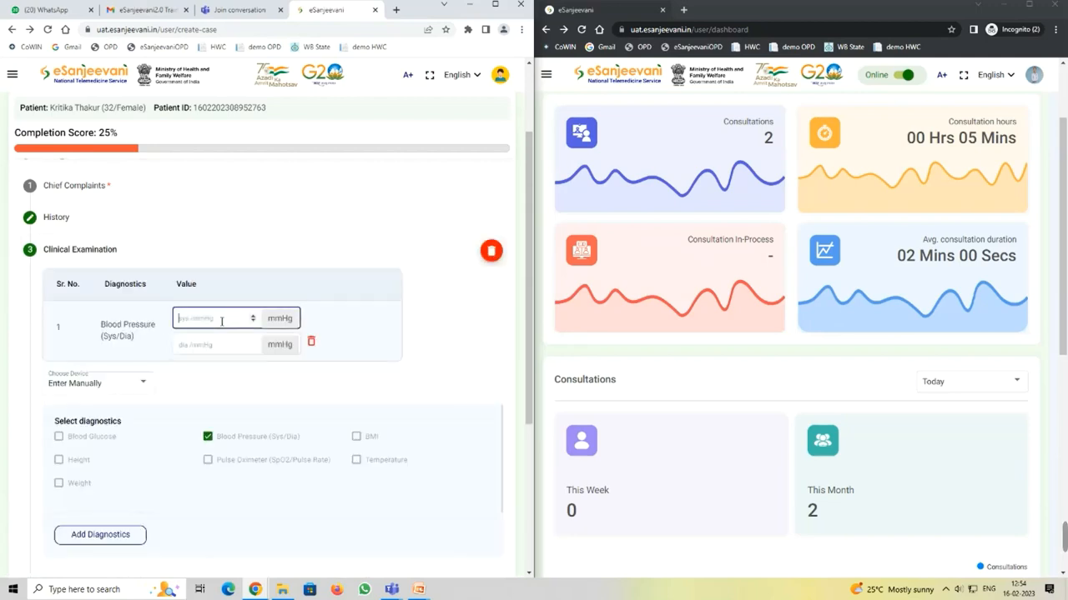
pyautogui.write('120')
pyautogui.click(211, 347)
pyautogui.write('90')
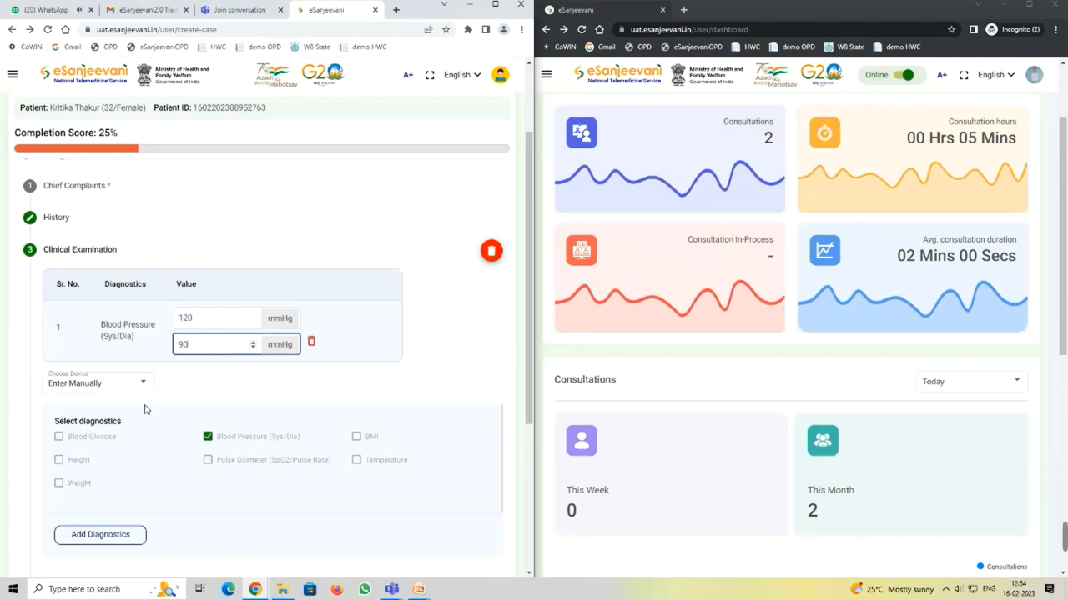
pyautogui.click(93, 534)
pyautogui.scroll(-3, 259, 463)
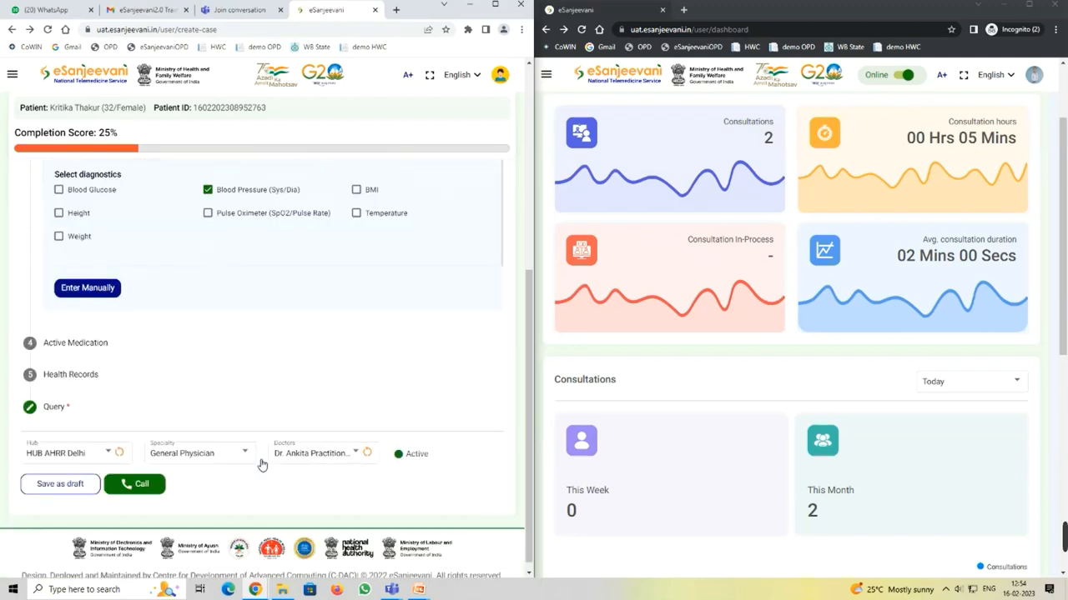
pyautogui.click(99, 341)
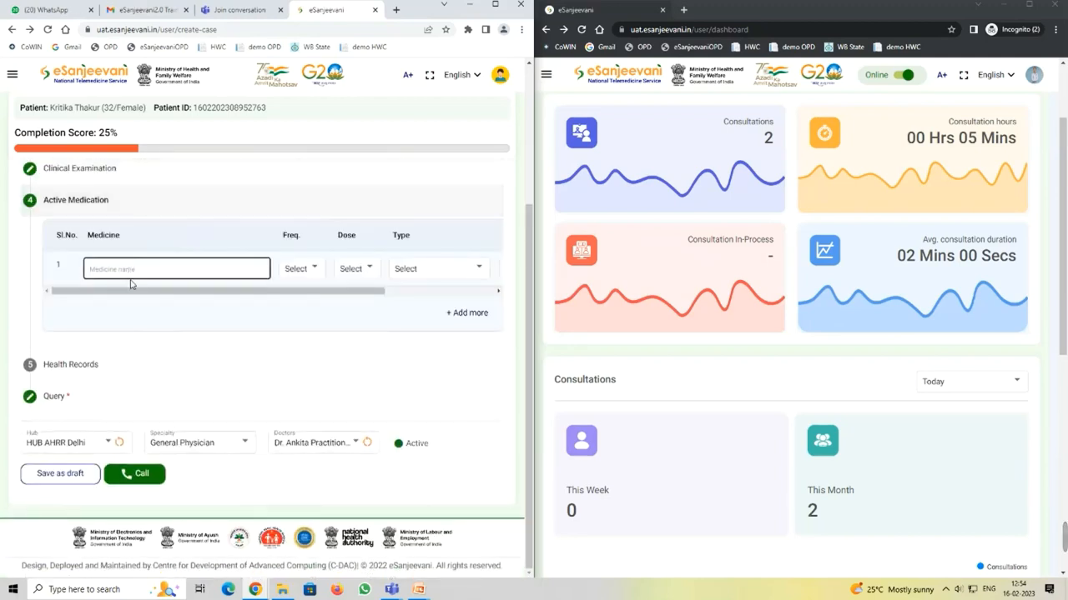
pyautogui.click(98, 367)
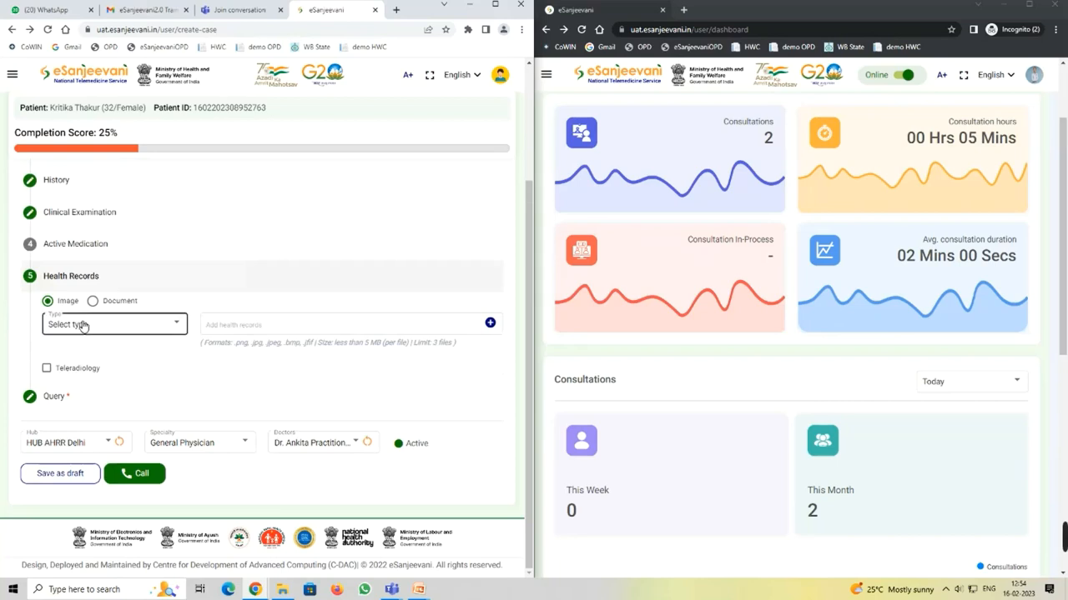
pyautogui.click(83, 326)
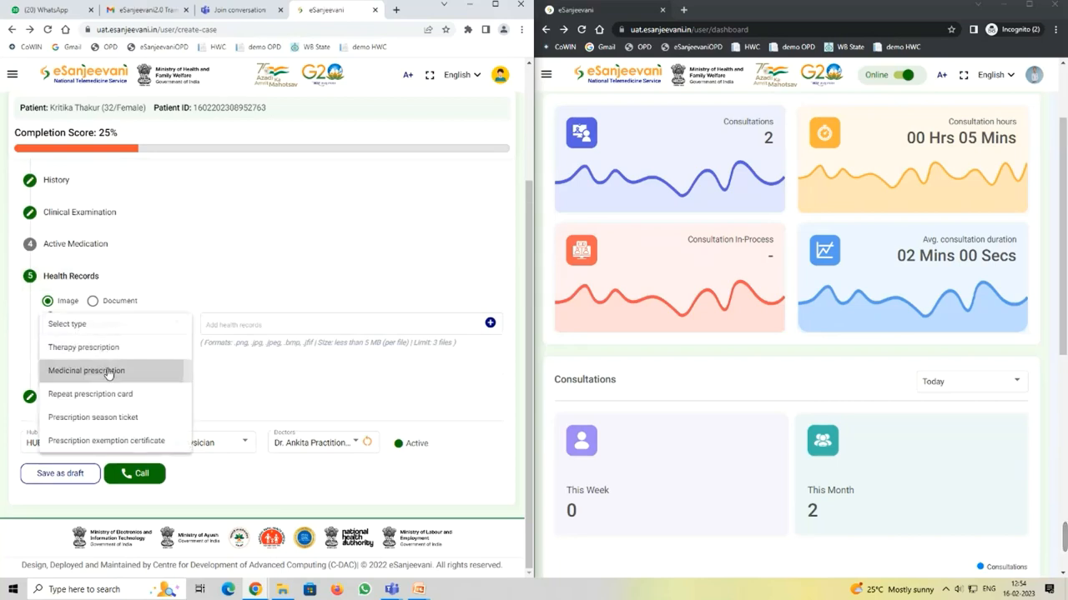
pyautogui.click(104, 371)
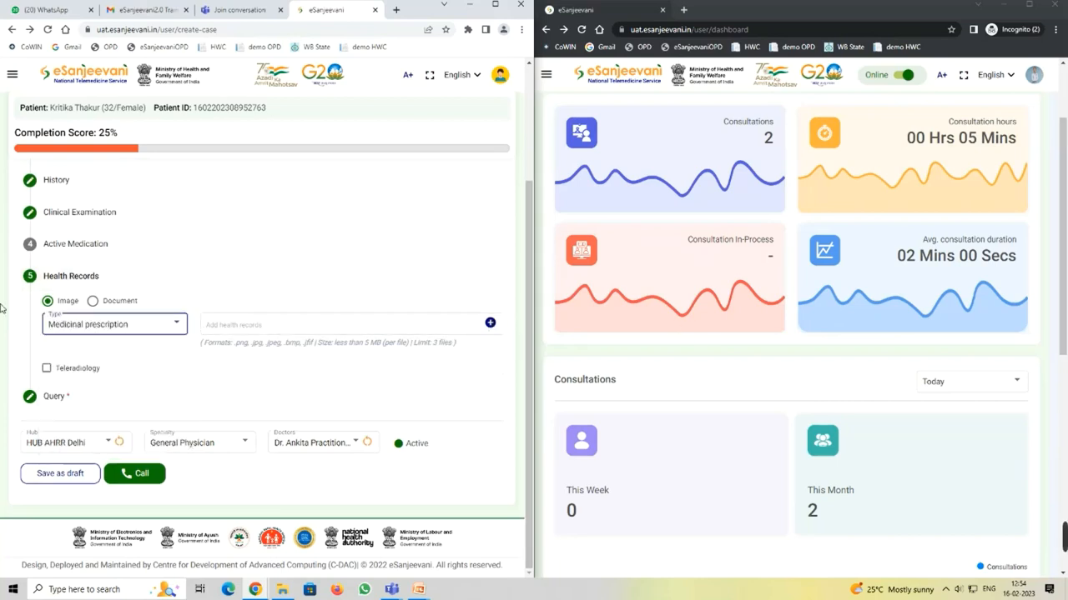
pyautogui.click(99, 302)
pyautogui.click(96, 325)
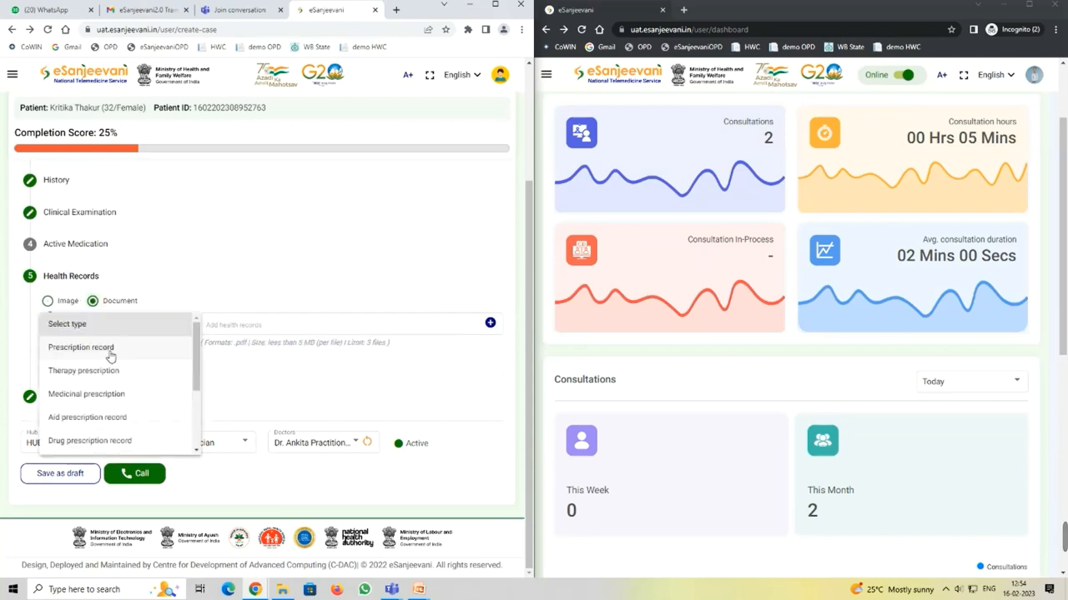
pyautogui.click(118, 392)
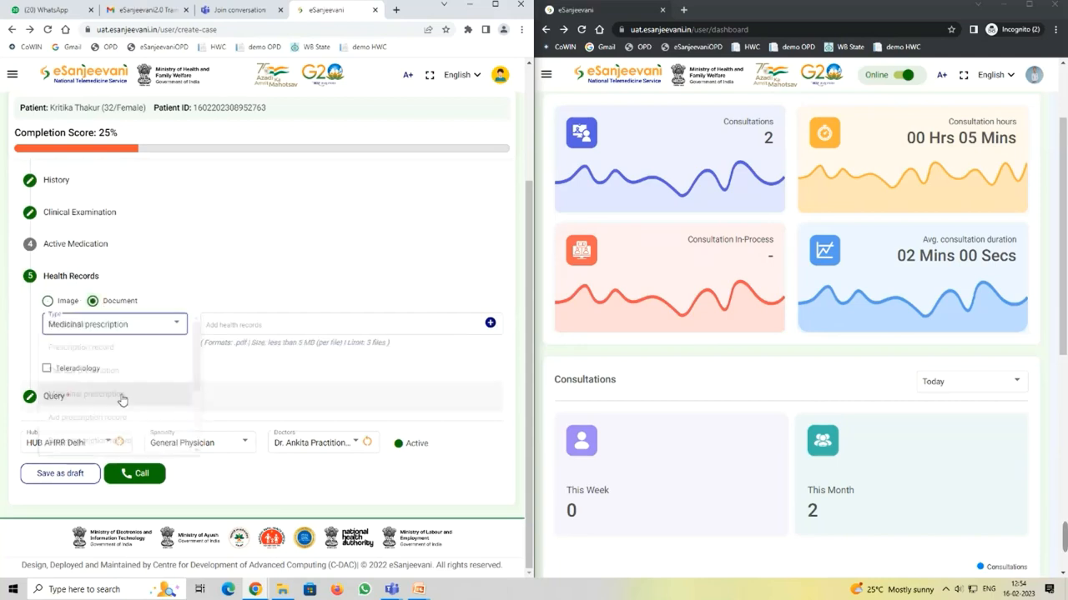
pyautogui.click(490, 324)
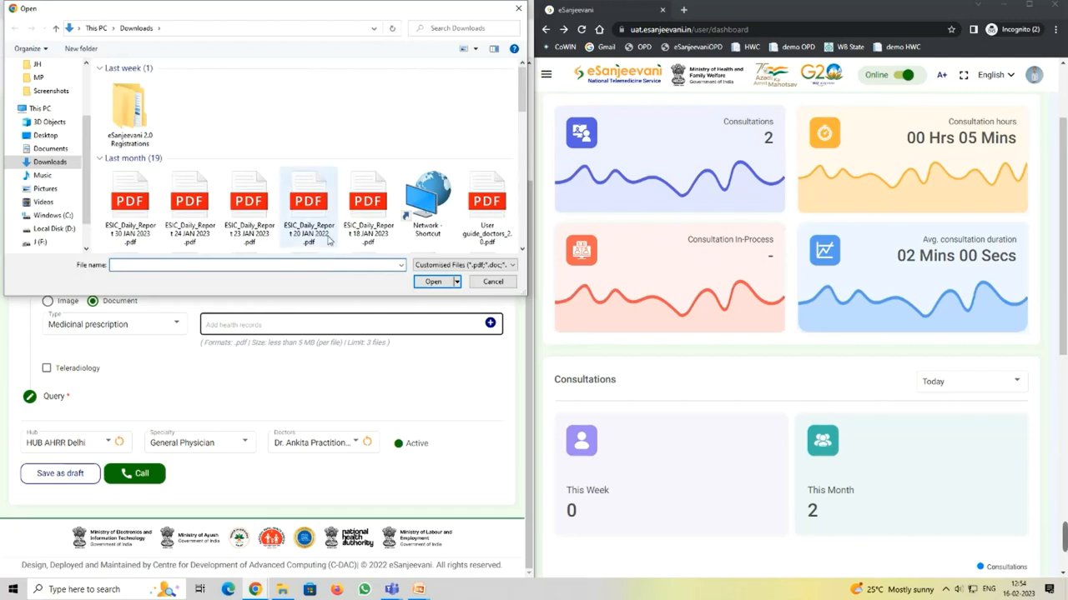
pyautogui.scroll(-2, 328, 240)
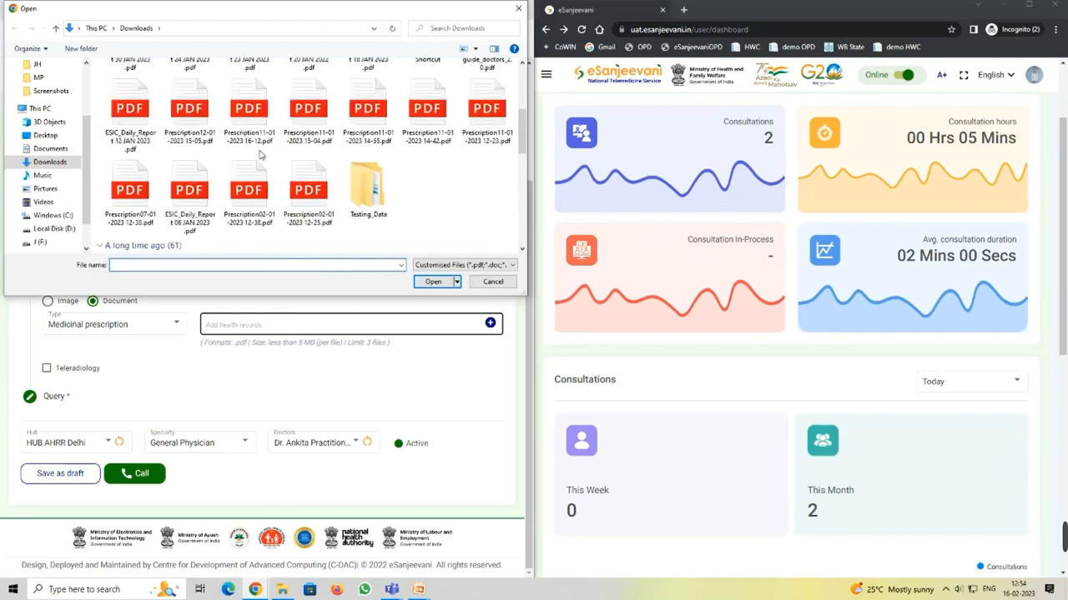
pyautogui.click(189, 110)
pyautogui.click(440, 282)
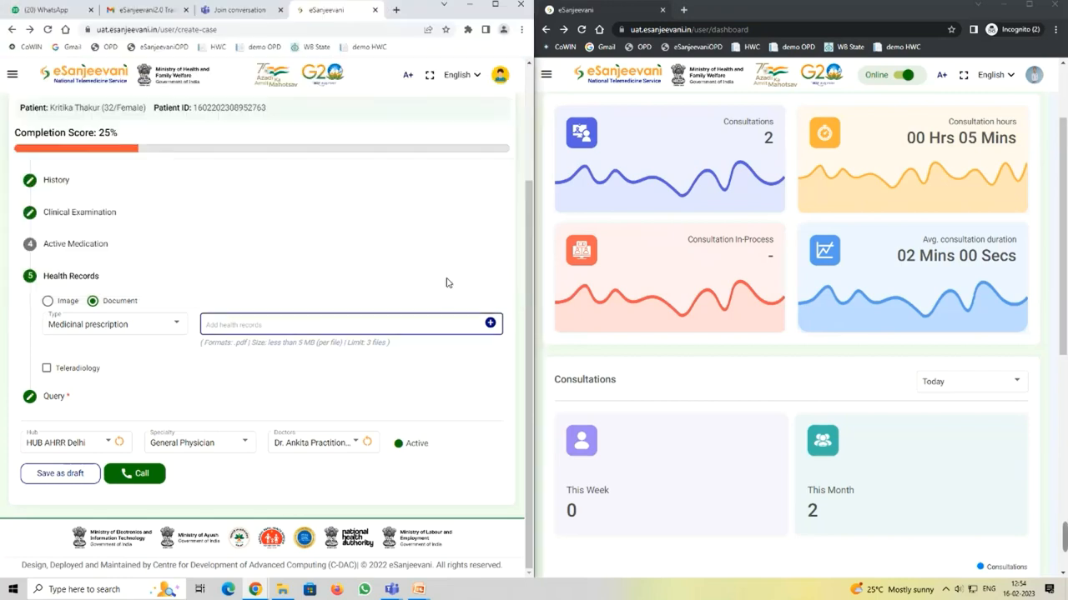
# Step: Expand Query to check it reads 'kindly suggest treatment'
pyautogui.scroll(-1, 305, 377)
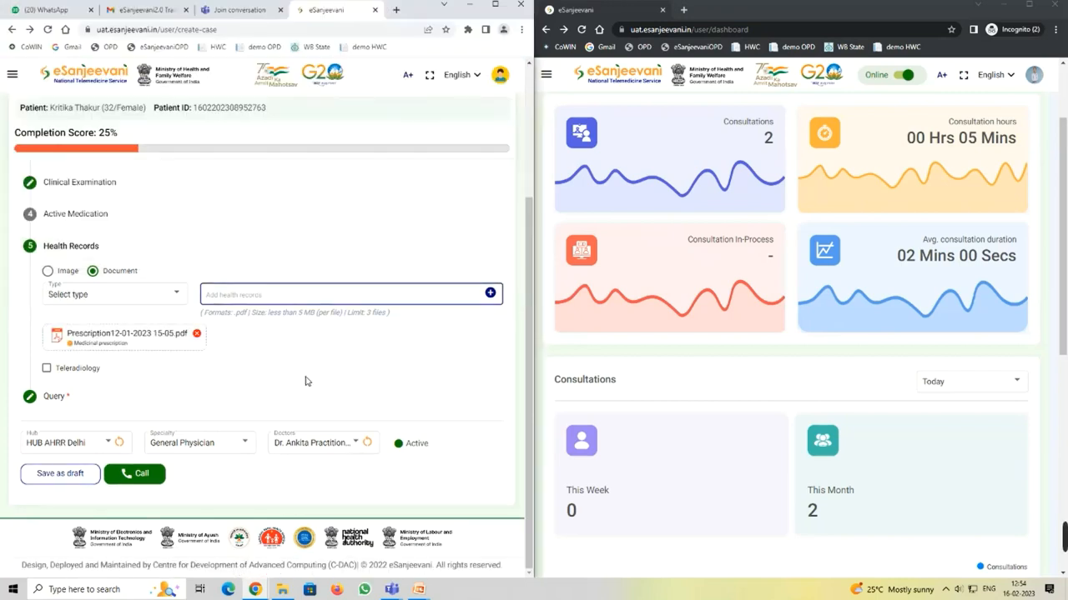
pyautogui.click(59, 402)
pyautogui.click(108, 354)
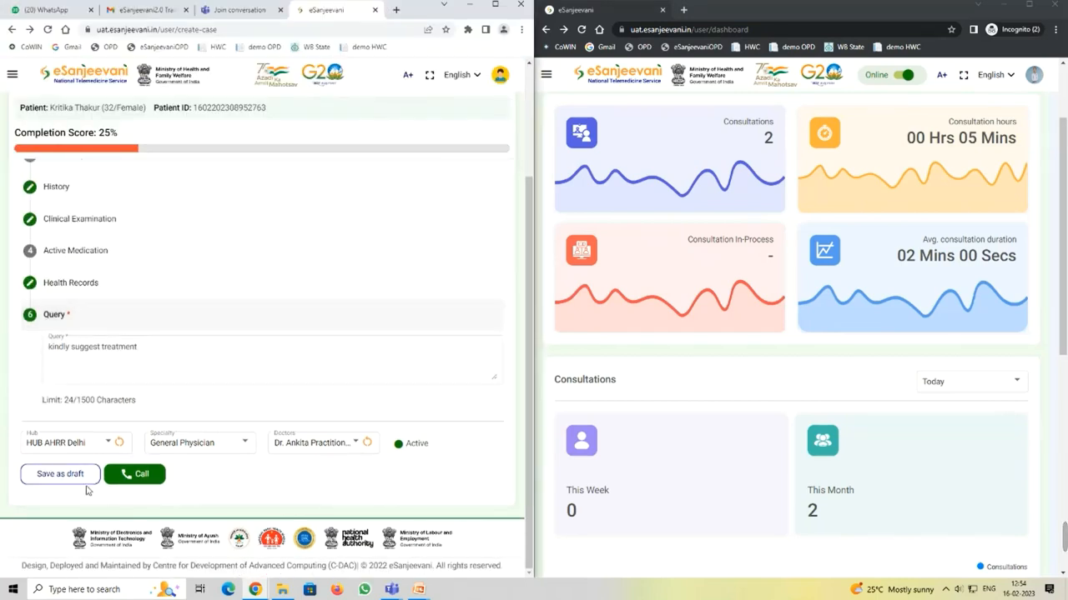
# Step: Call the selected doctor so the request rings on the doctor's screen
pyautogui.click(140, 473)
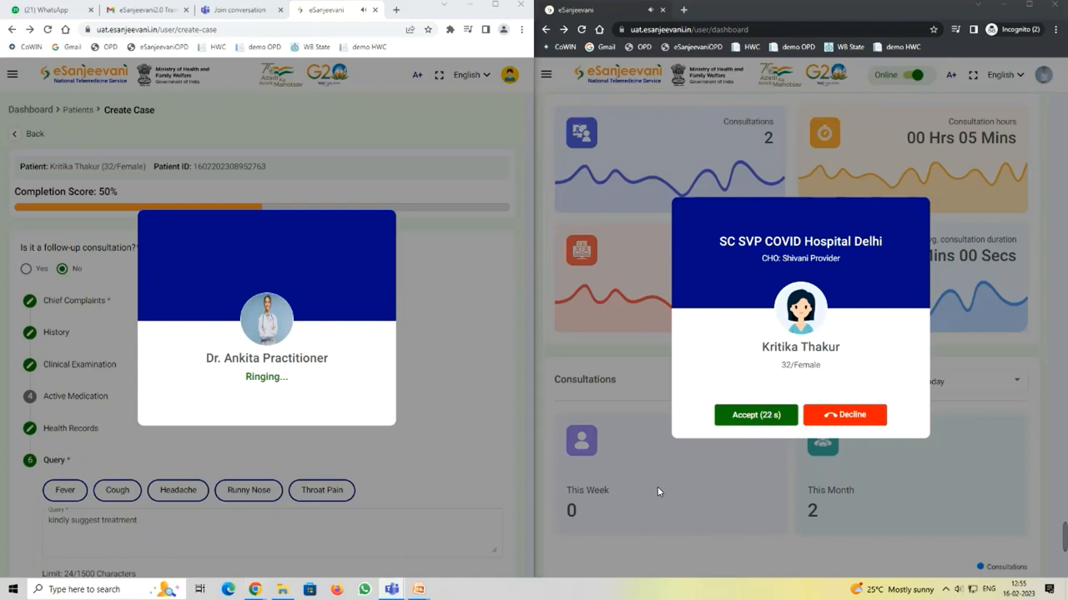
# Step: Accept the call as the doctor, maximize the window, and expand Chief Complaints
pyautogui.click(756, 414)
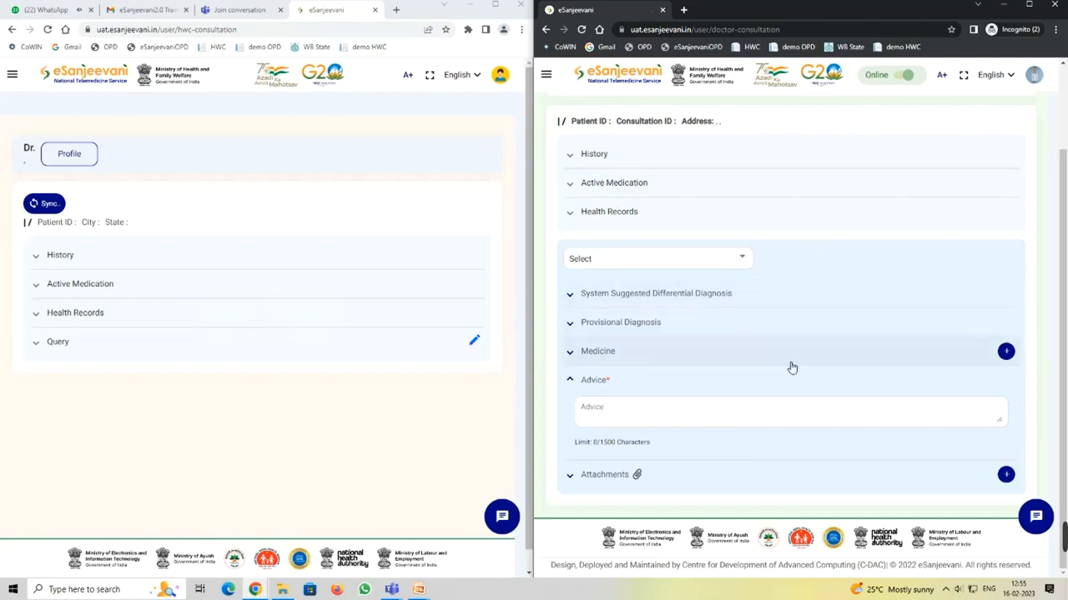
pyautogui.scroll(1, 792, 355)
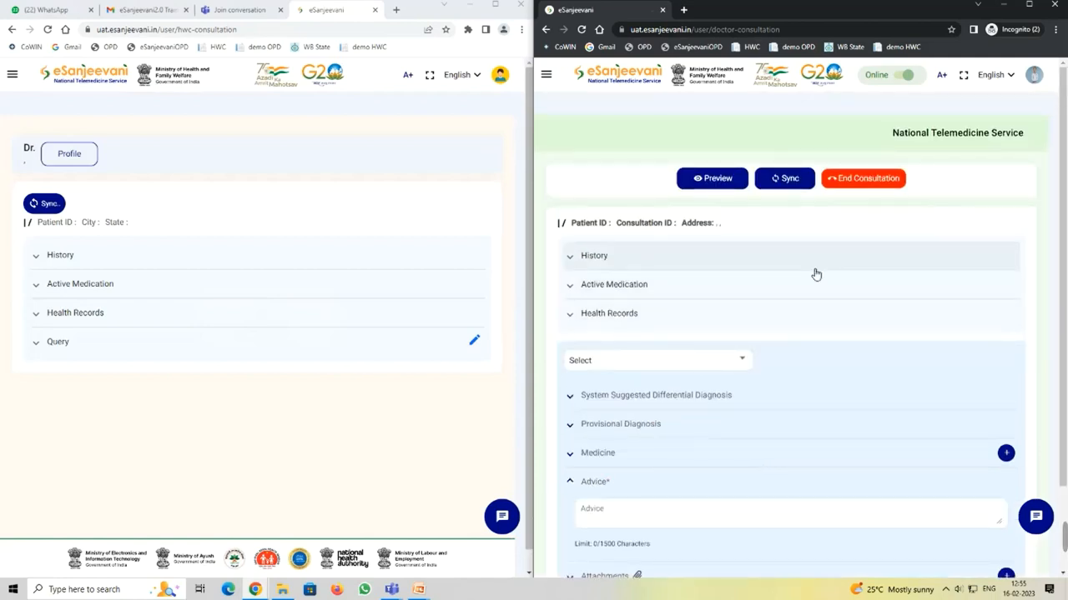
pyautogui.scroll(-1, 816, 275)
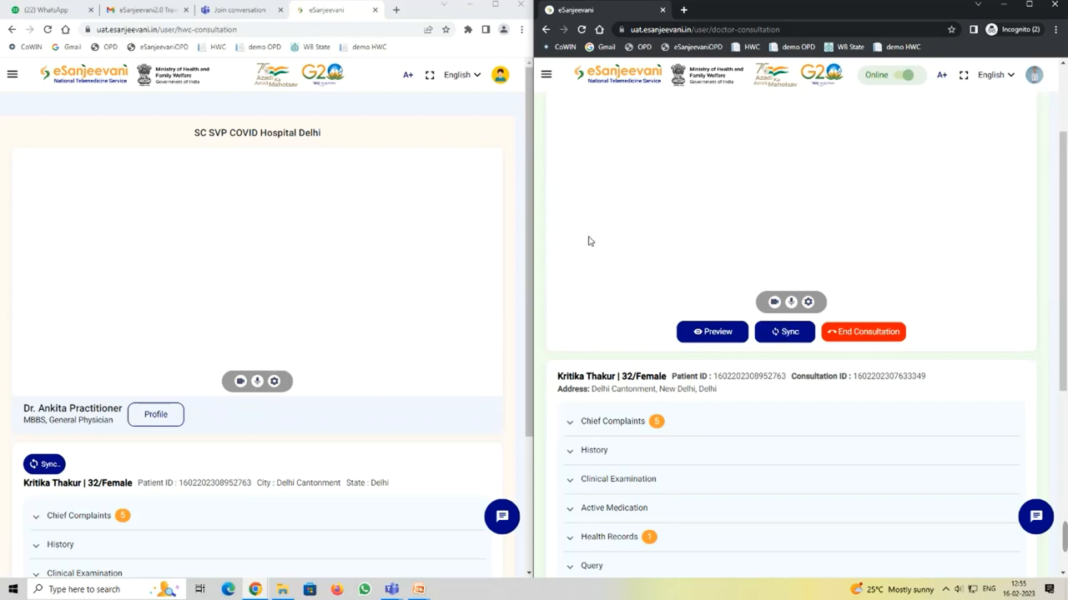
pyautogui.scroll(-1, 558, 264)
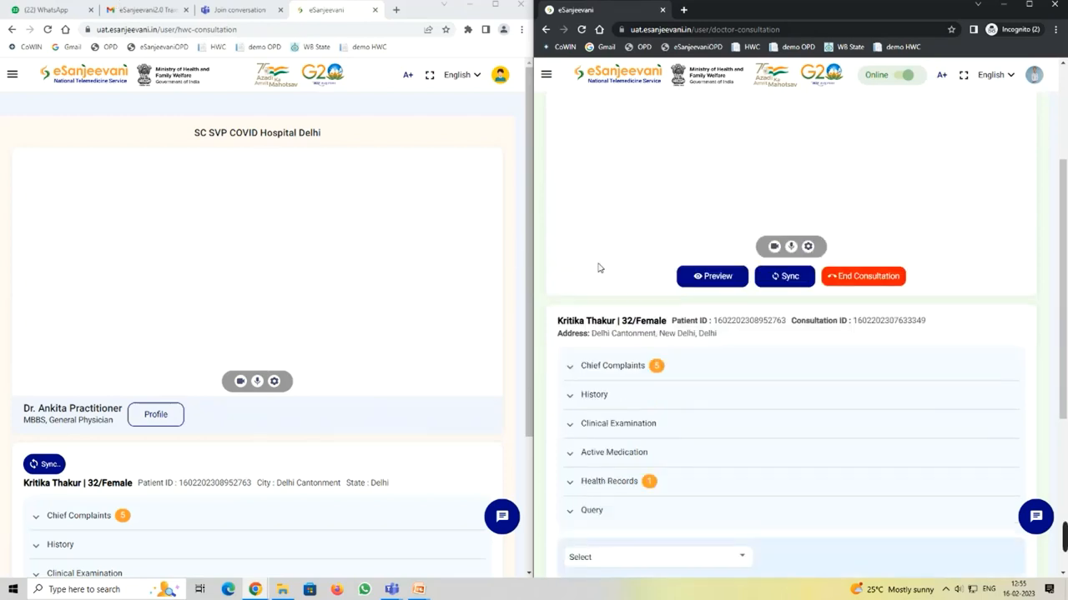
pyautogui.click(1028, 6)
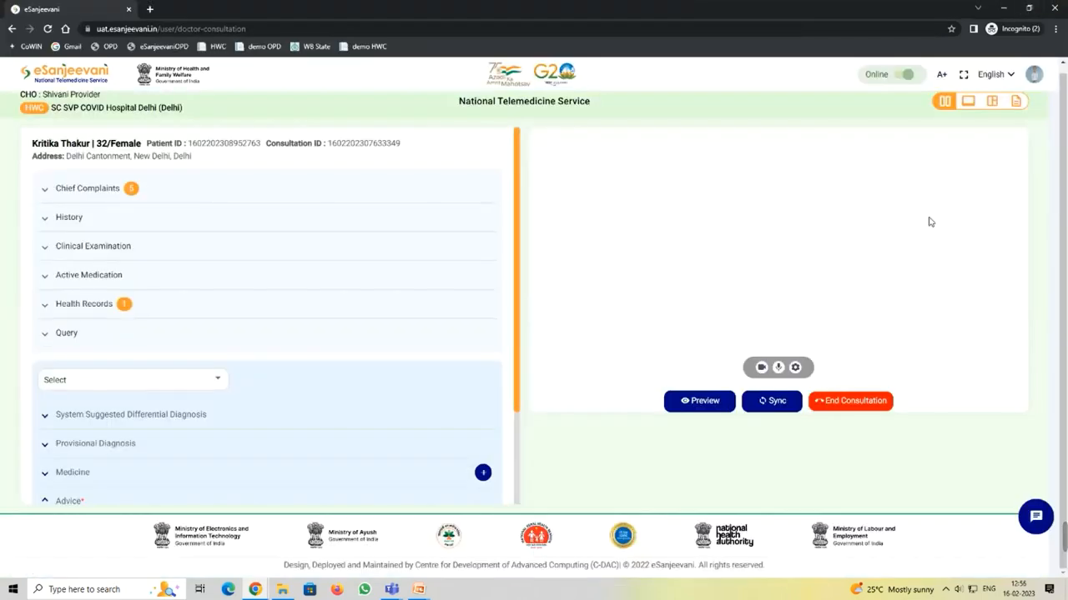
pyautogui.click(107, 189)
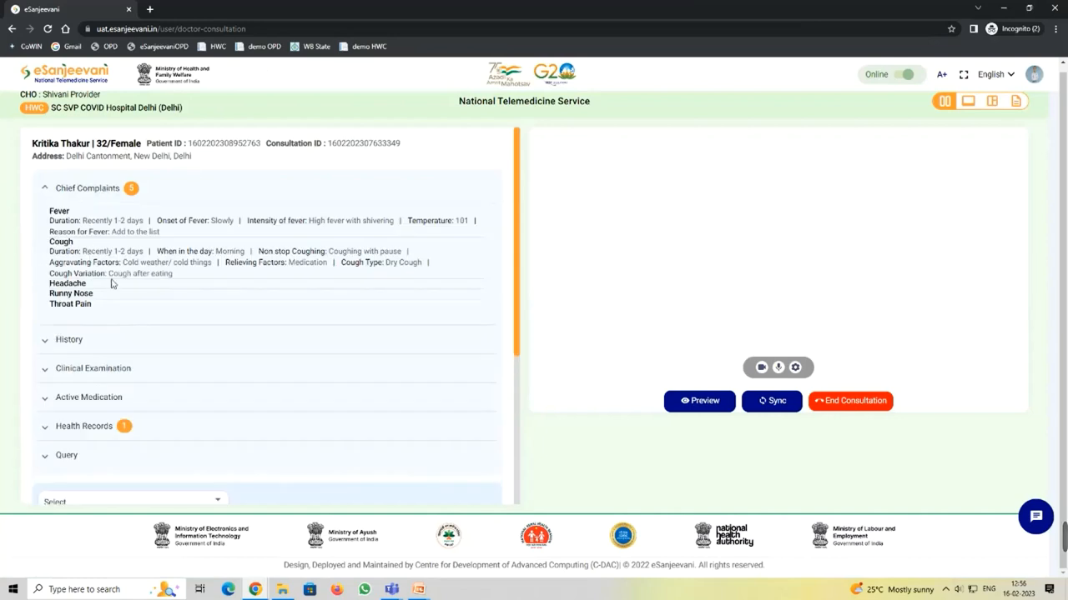
# Step: On the doctor's side, expand History and Health Records to see the attached prescription PDF
pyautogui.click(176, 342)
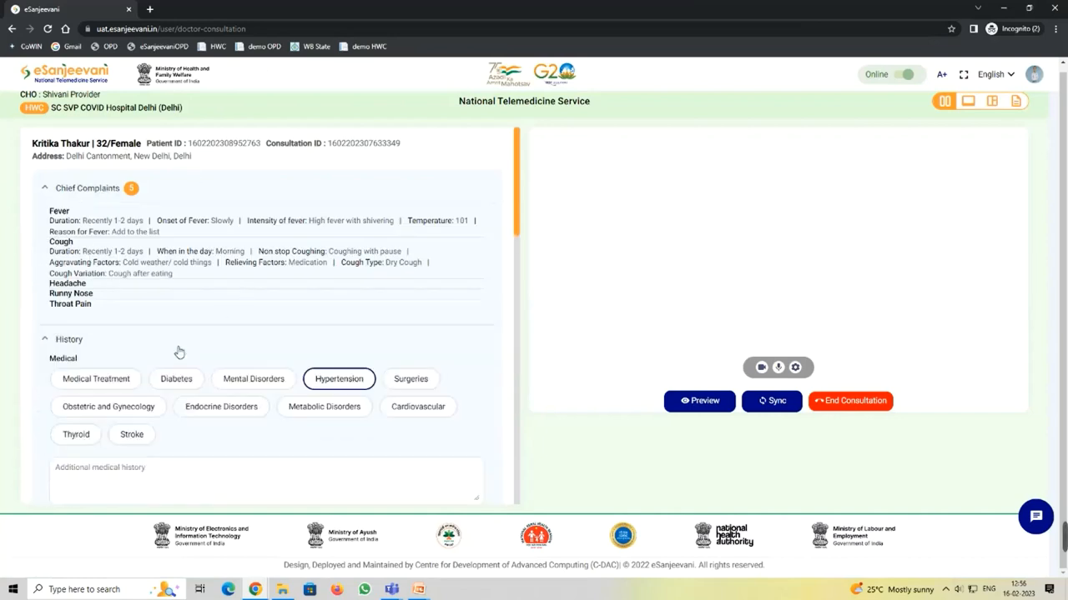
pyautogui.scroll(-2, 267, 401)
pyautogui.scroll(-5, 277, 398)
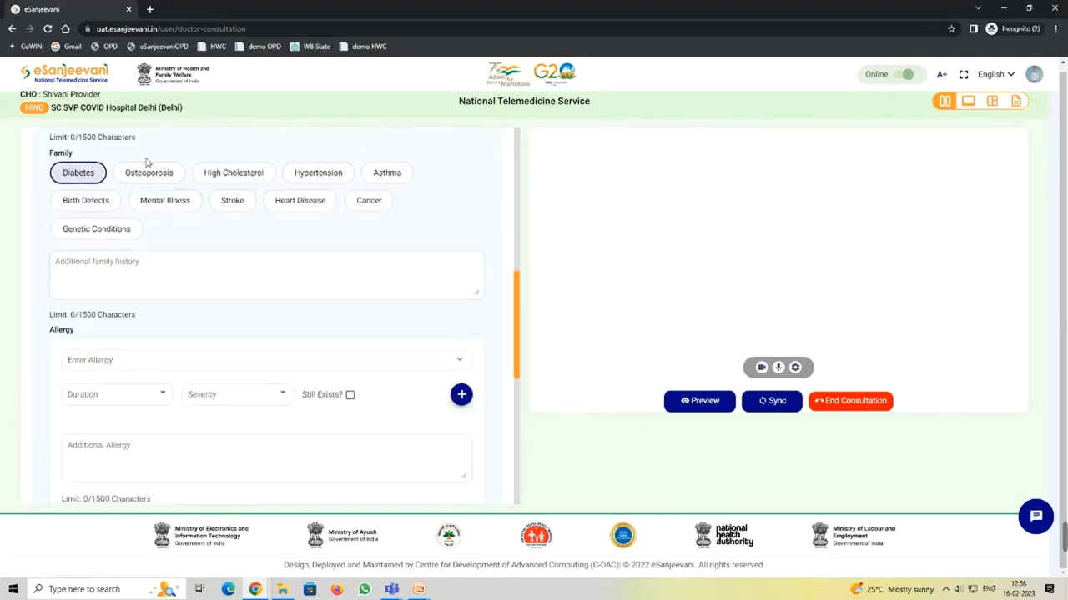
pyautogui.scroll(-2, 263, 268)
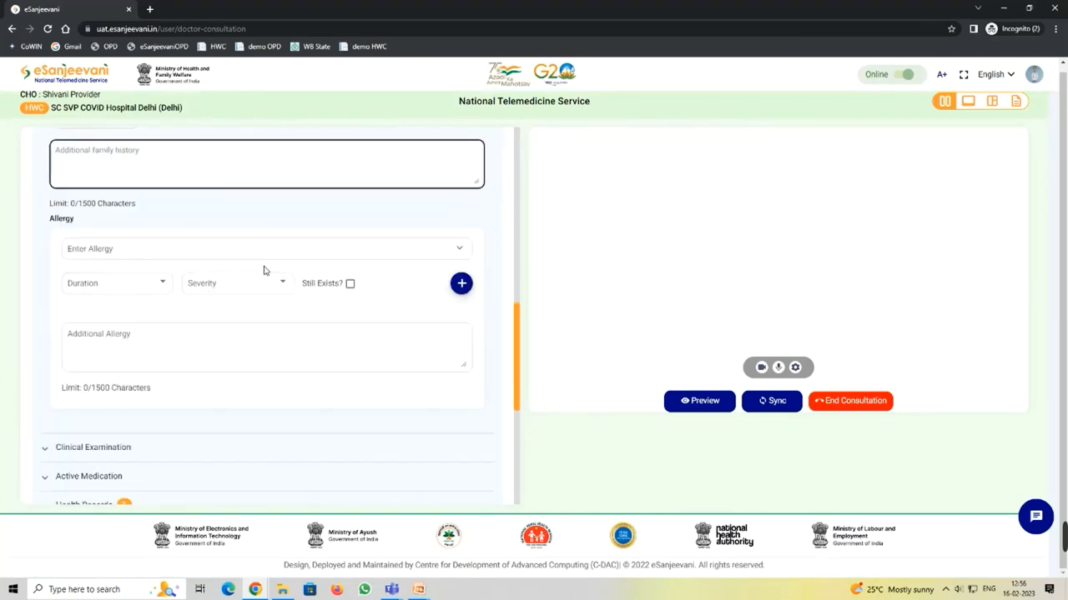
pyautogui.scroll(-2, 347, 309)
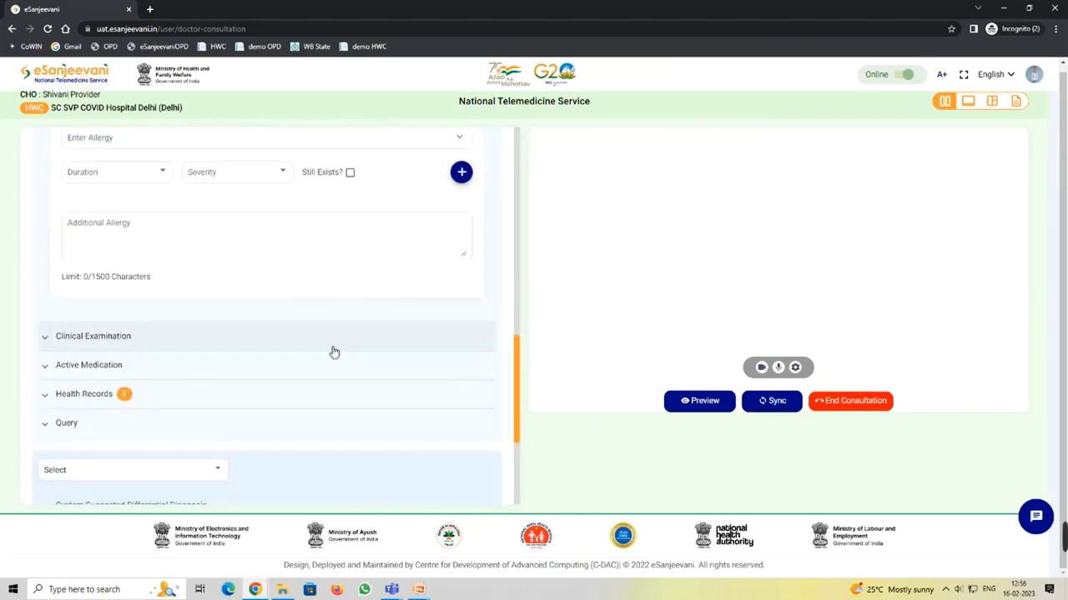
pyautogui.click(154, 405)
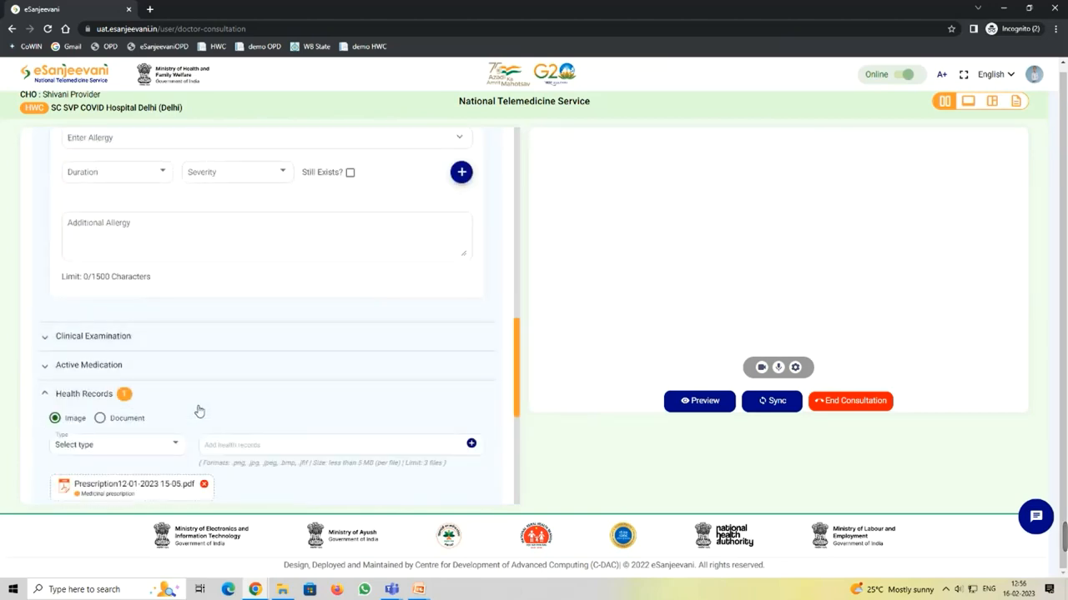
pyautogui.scroll(-2, 197, 412)
pyautogui.scroll(-3, 217, 380)
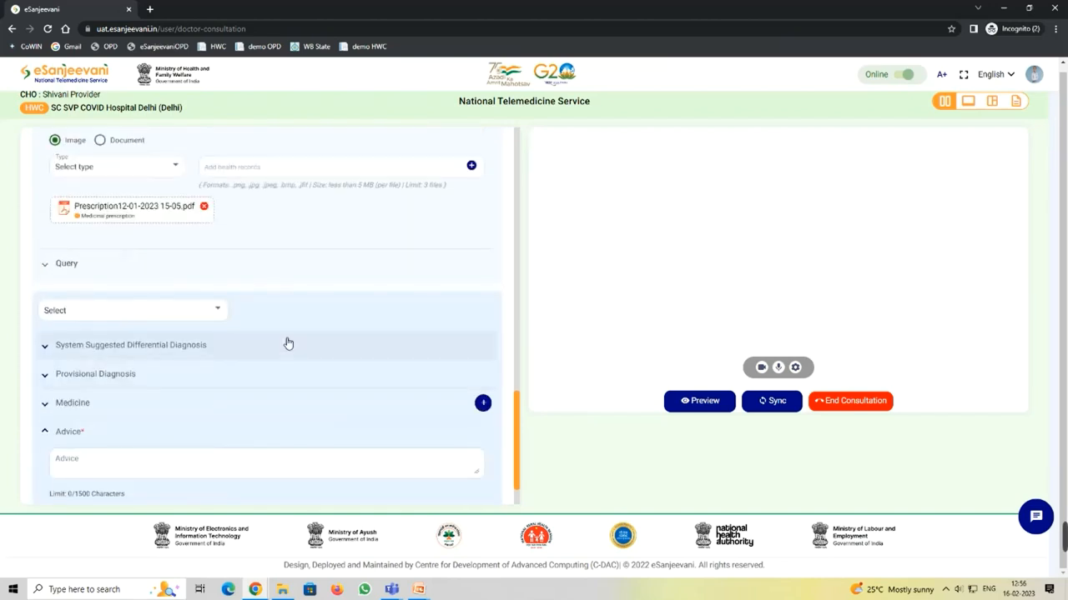
# Step: Expand System Suggested Differential Diagnosis and open the Provisional Diagnosis fields
pyautogui.click(215, 351)
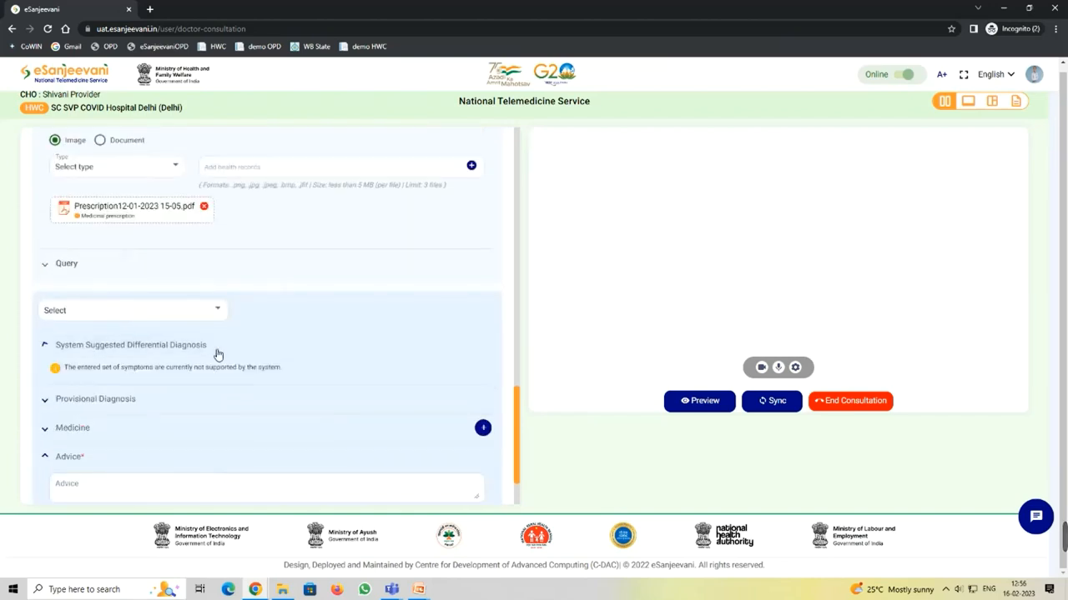
pyautogui.scroll(-1, 280, 341)
pyautogui.scroll(-1, 280, 340)
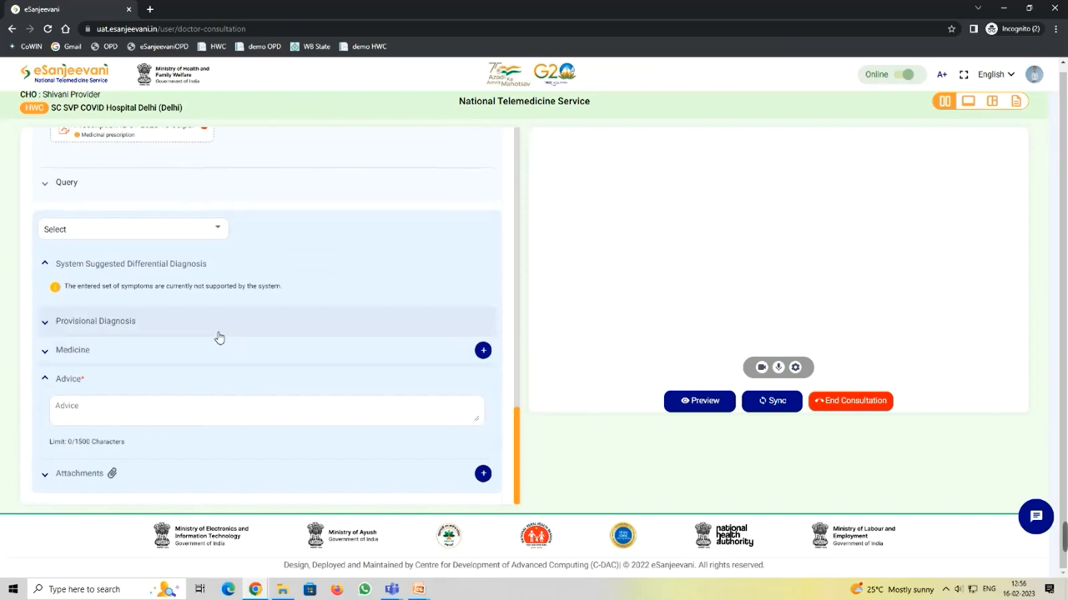
pyautogui.click(215, 332)
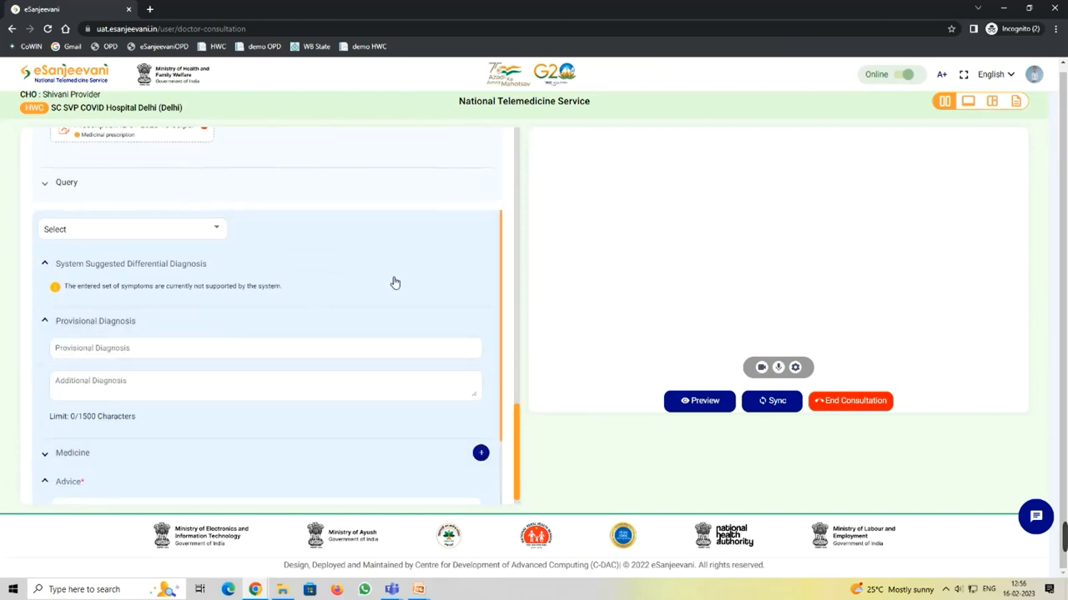
# Step: Record Viral fever as the provisional diagnosis
pyautogui.click(79, 347)
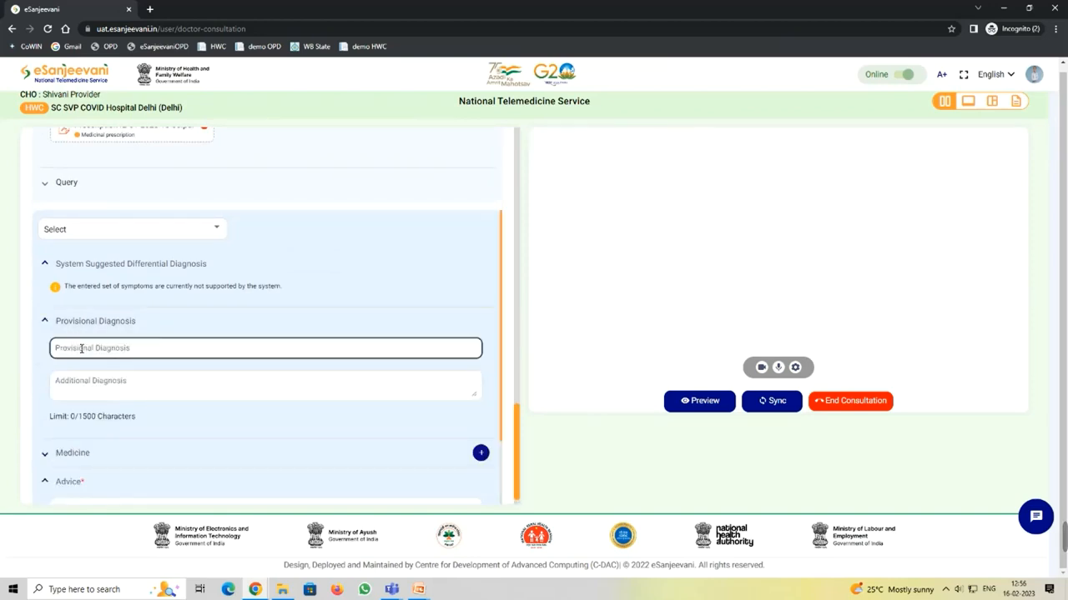
pyautogui.write('viral')
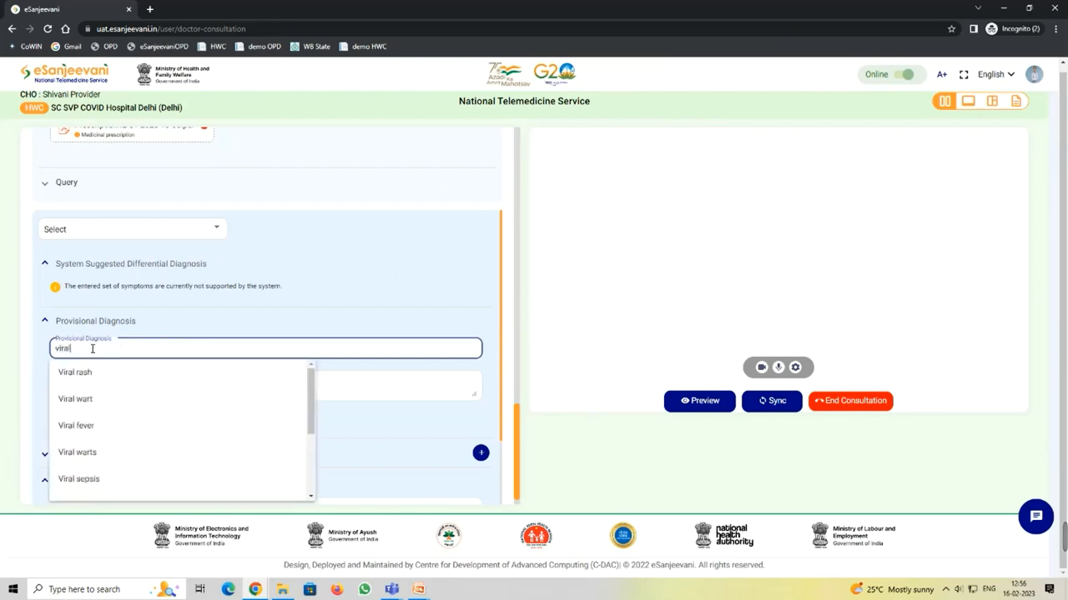
pyautogui.write(' Fe')
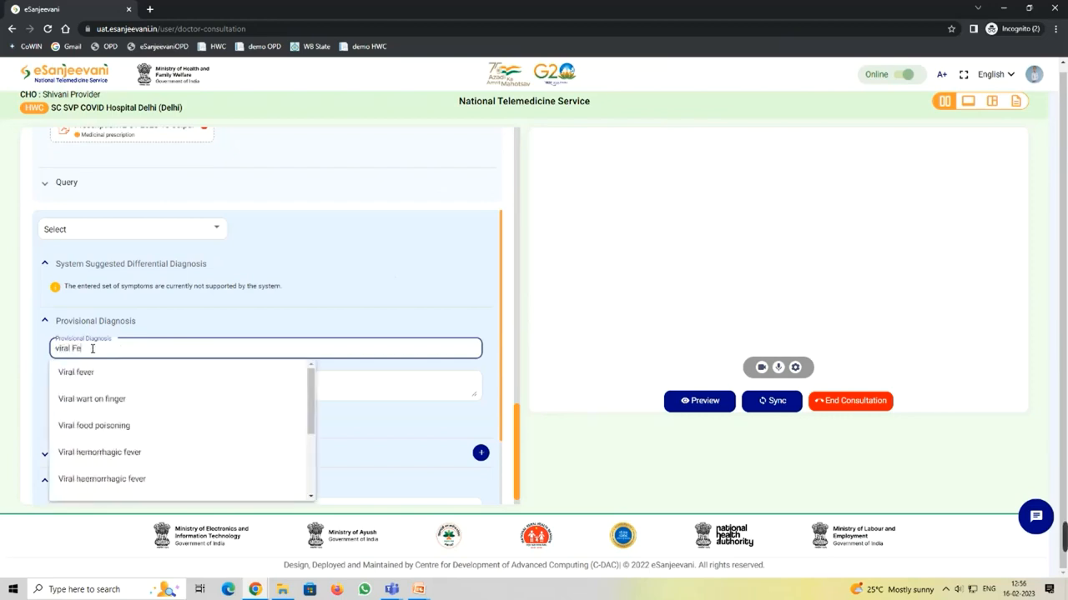
pyautogui.click(102, 372)
# Step: Expand the Medicine section and start an additional medicine note
pyautogui.scroll(-1, 240, 299)
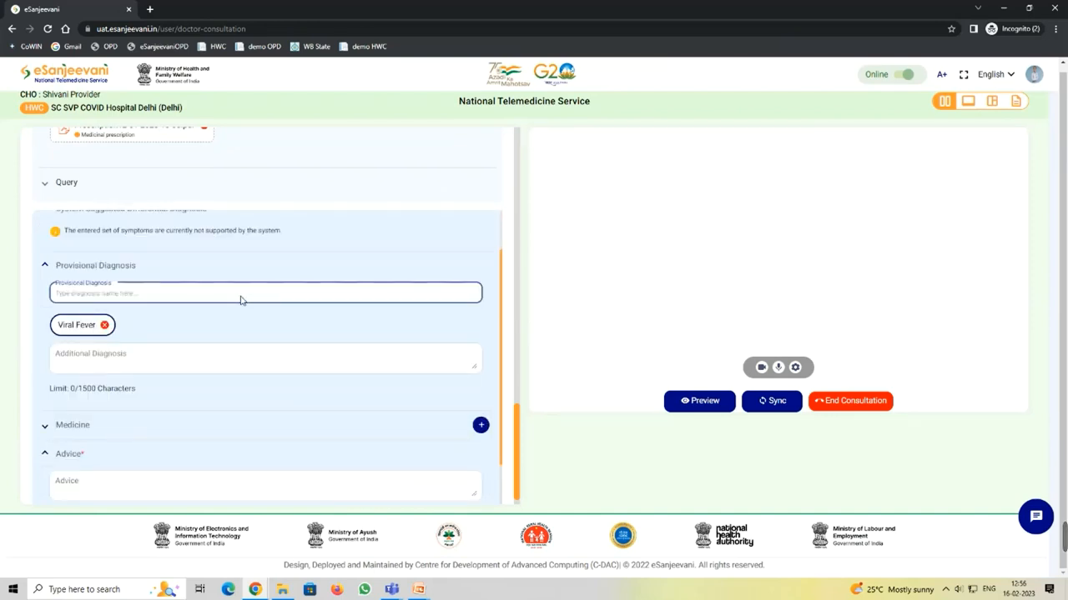
pyautogui.click(106, 435)
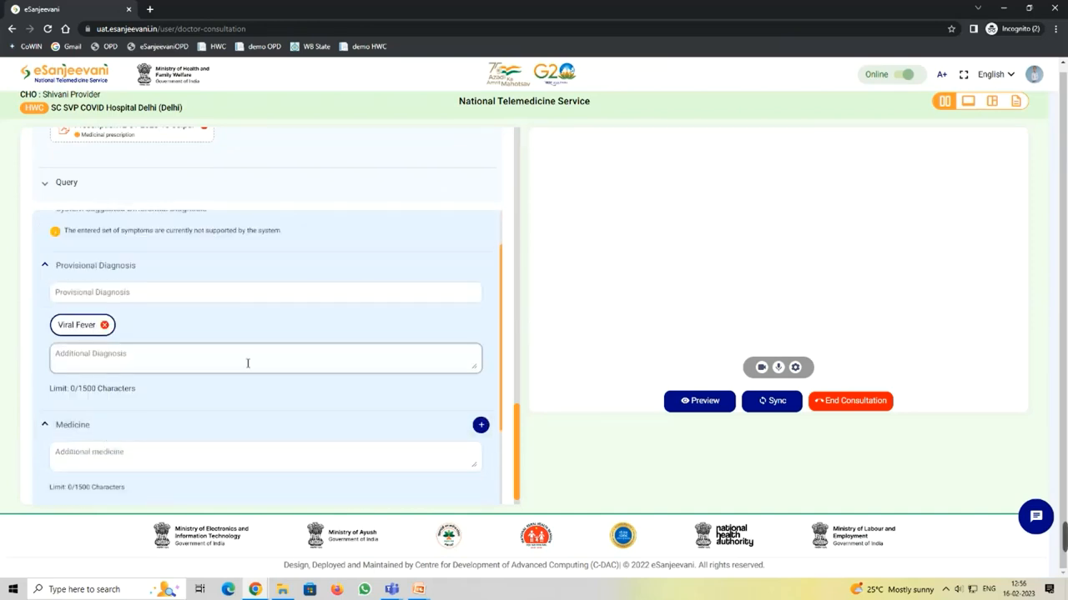
pyautogui.scroll(-2, 252, 367)
pyautogui.click(81, 346)
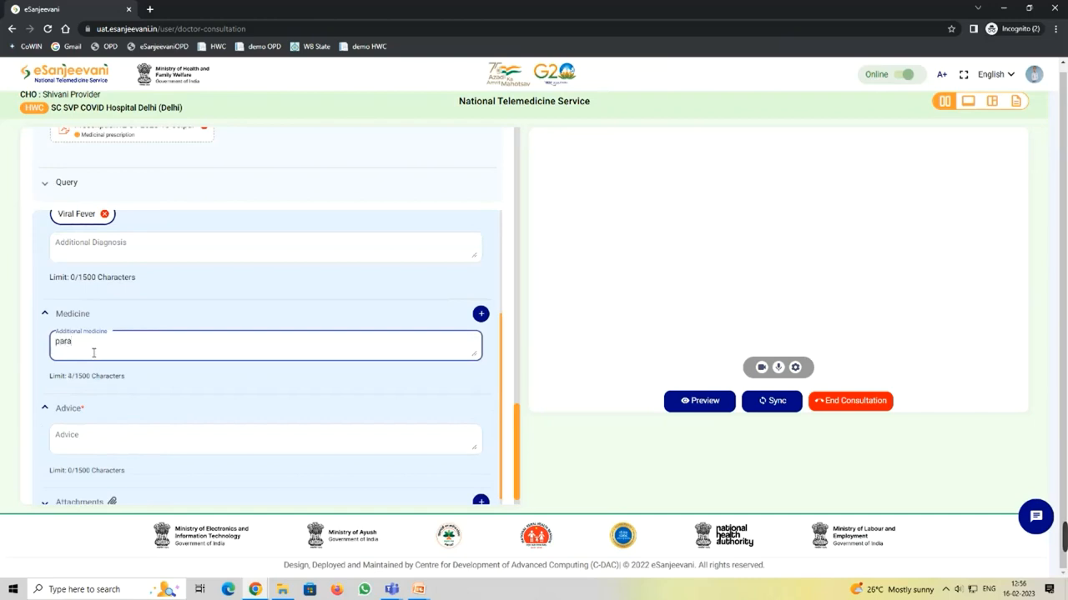
# Step: Add a medicine row with Paracetamol 650 mg oral tablet
pyautogui.click(480, 314)
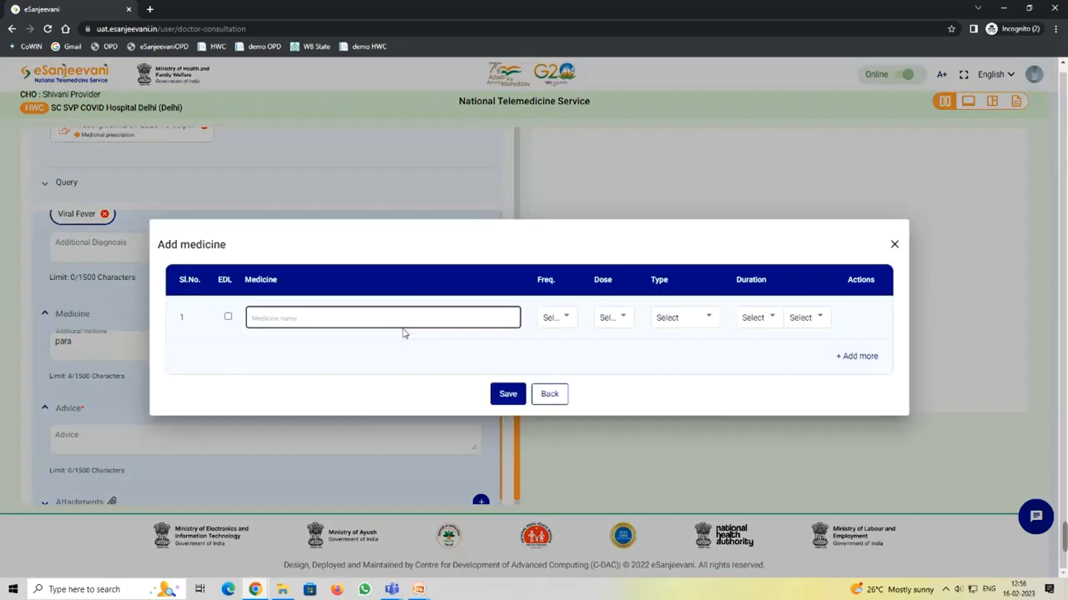
pyautogui.click(264, 319)
pyautogui.write('par')
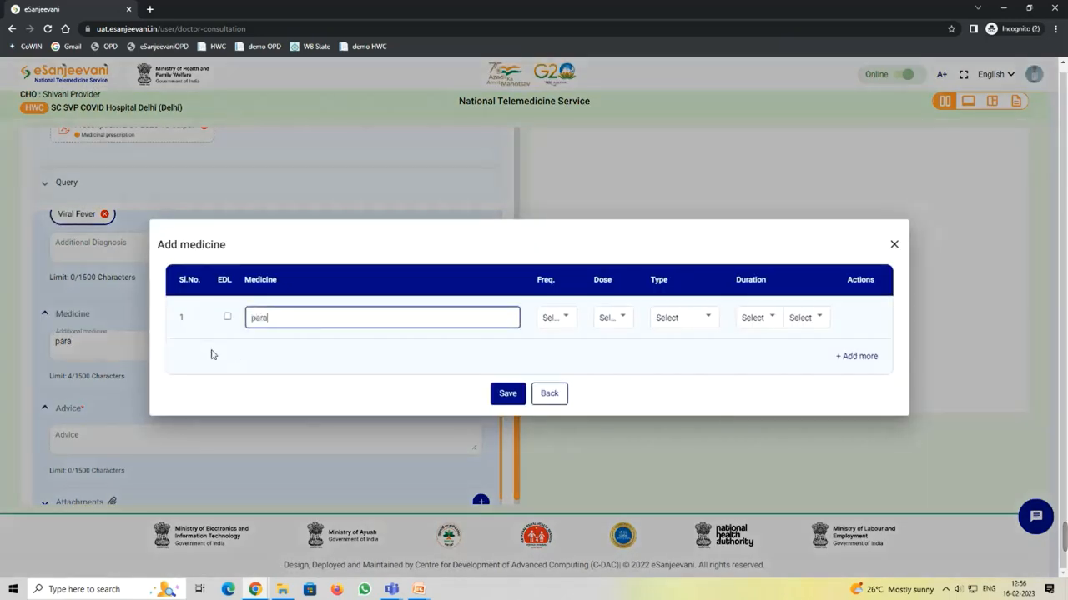
pyautogui.scroll(-3, 362, 374)
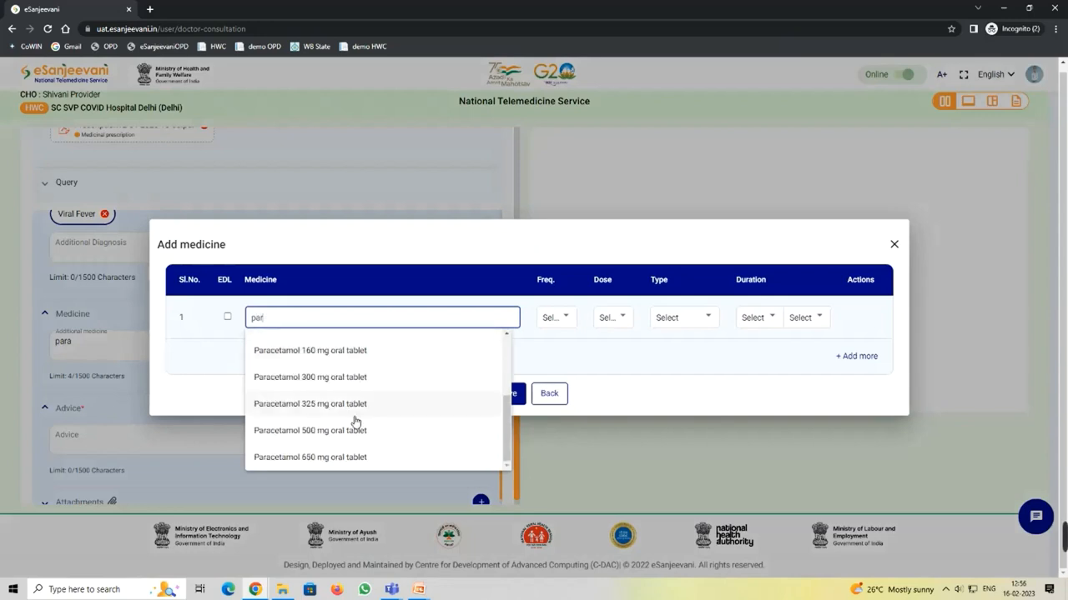
pyautogui.click(354, 458)
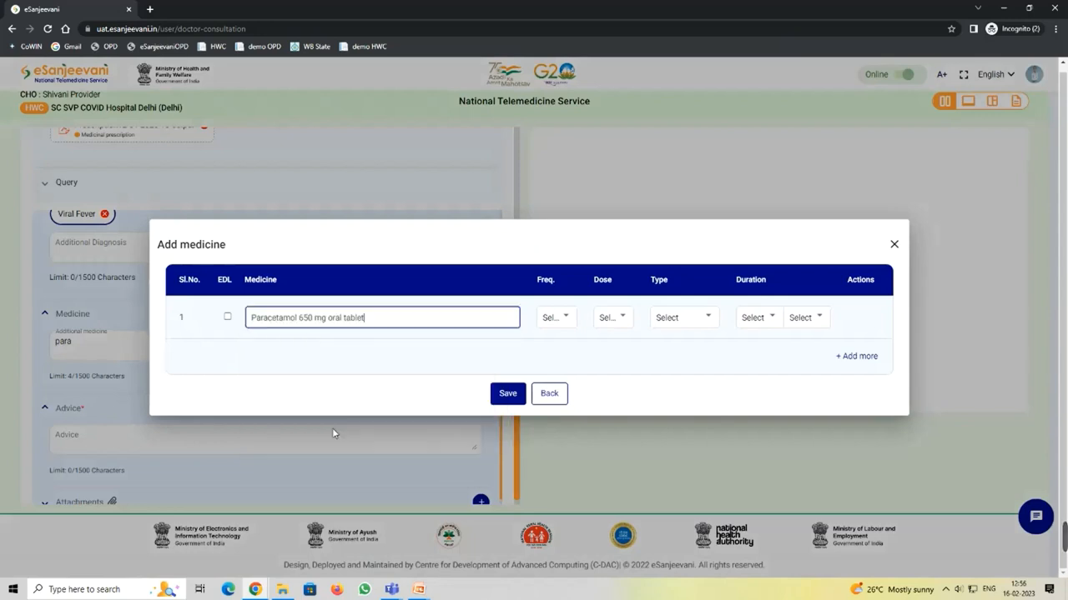
# Step: Set the paracetamol to BD, dose 2, Tablet, for 5 Day(s)
pyautogui.click(552, 317)
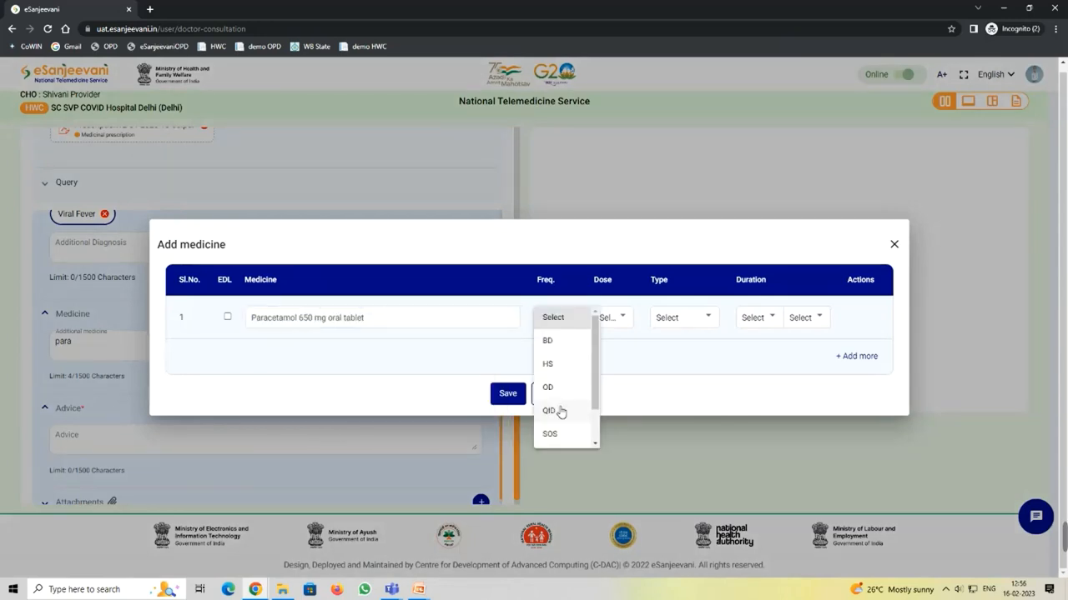
pyautogui.click(557, 341)
pyautogui.click(608, 318)
pyautogui.click(615, 386)
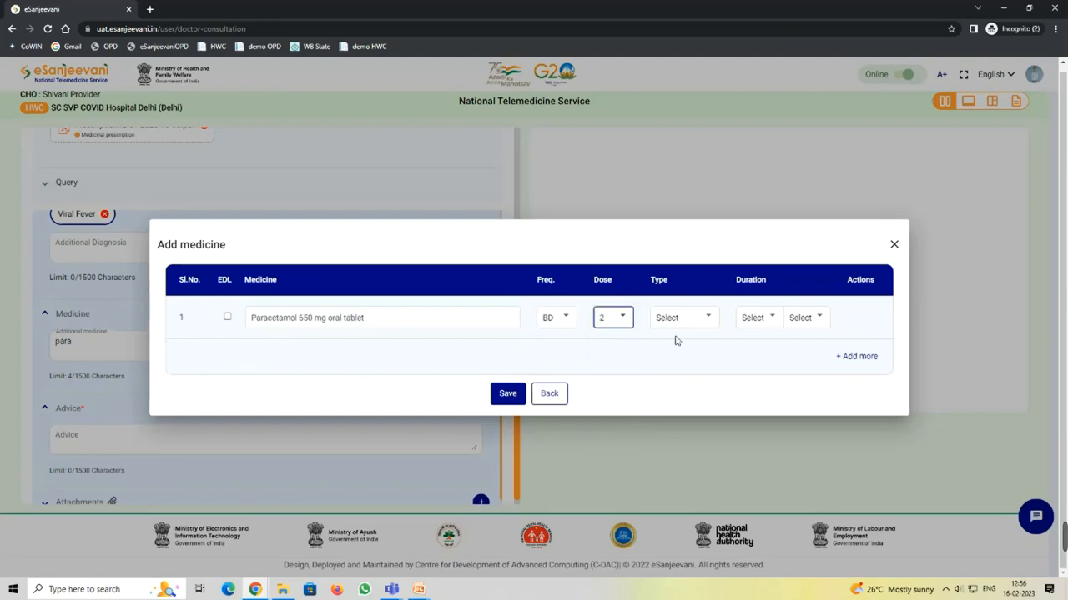
pyautogui.click(677, 320)
pyautogui.click(672, 341)
pyautogui.click(744, 318)
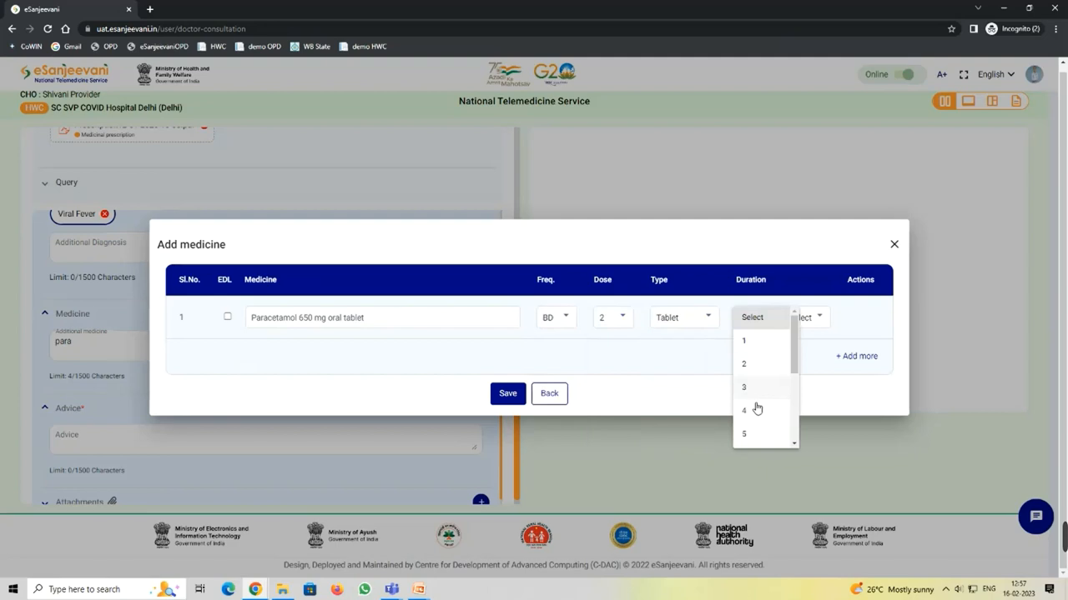
pyautogui.click(753, 432)
pyautogui.click(806, 322)
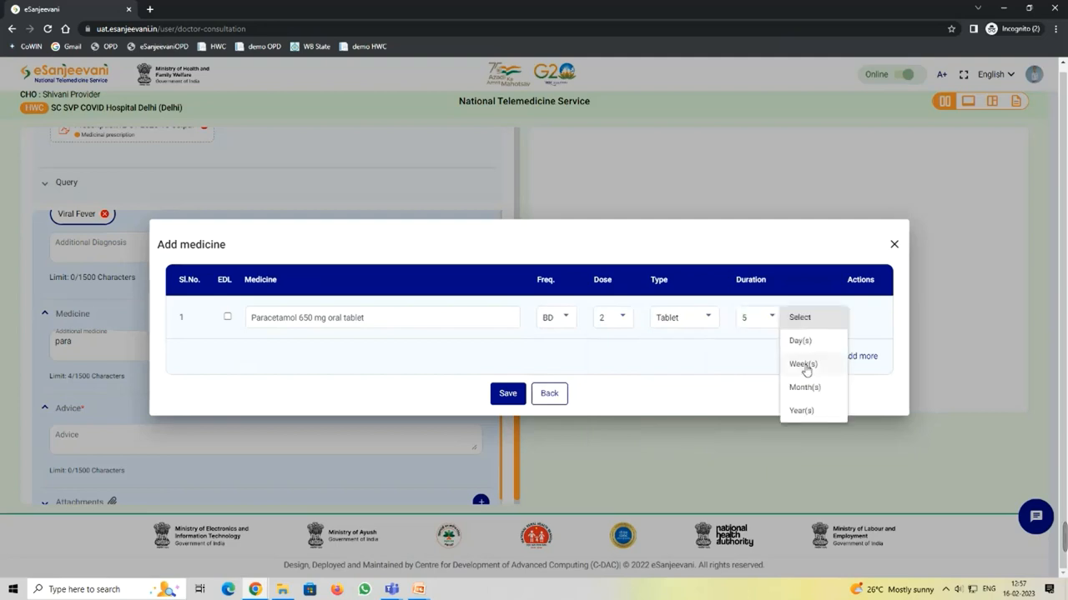
pyautogui.click(799, 342)
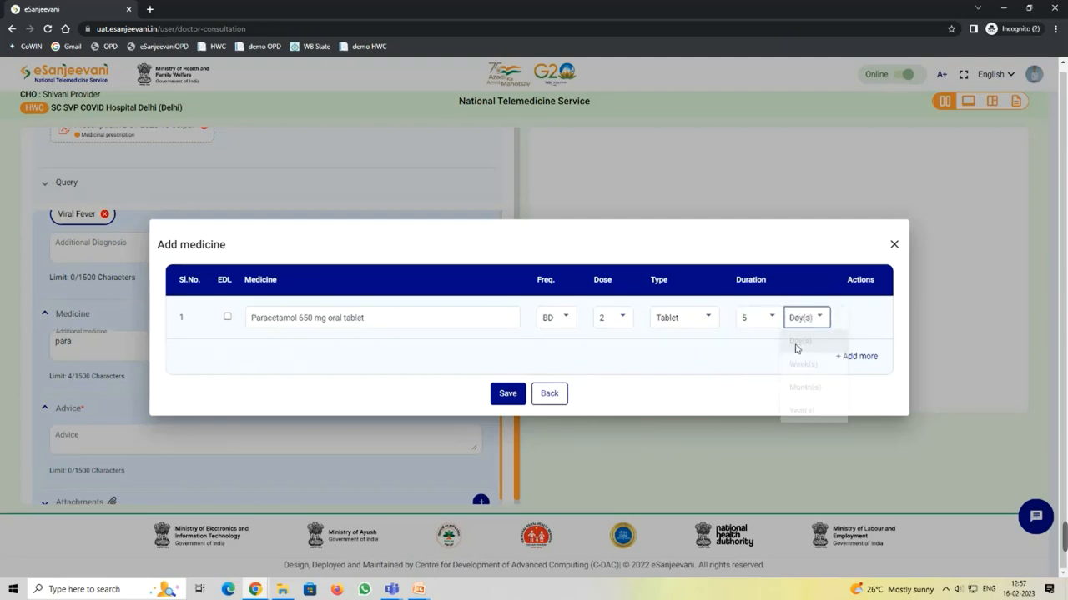
# Step: Save the paracetamol entry to the prescription
pyautogui.click(508, 394)
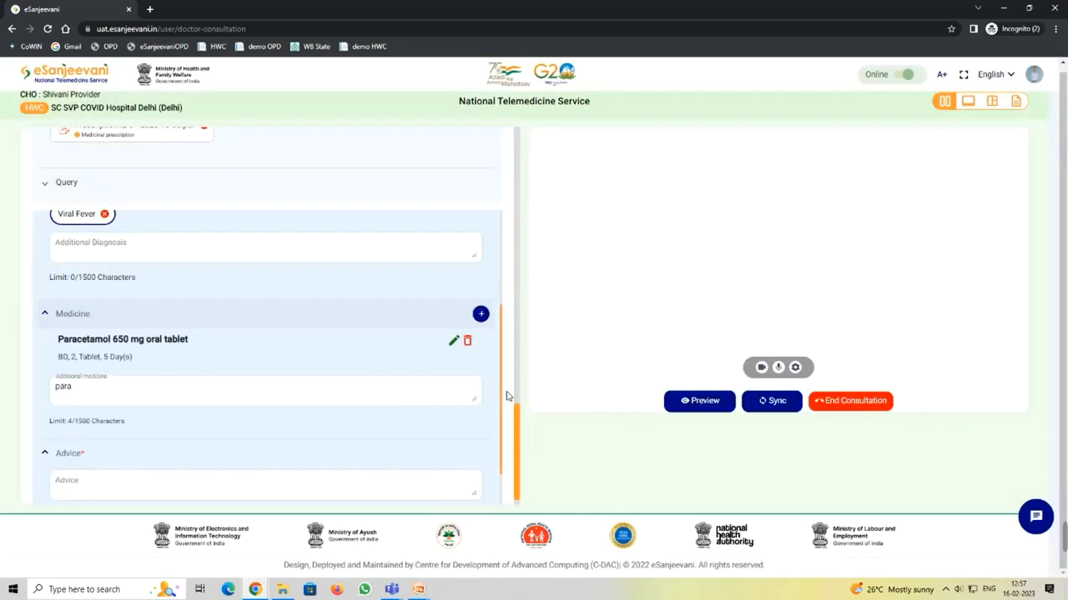
pyautogui.scroll(-1, 325, 388)
pyautogui.scroll(-1, 321, 384)
# Step: Enter 'Take rest' as the patient advice and preview the full prescription
pyautogui.click(136, 410)
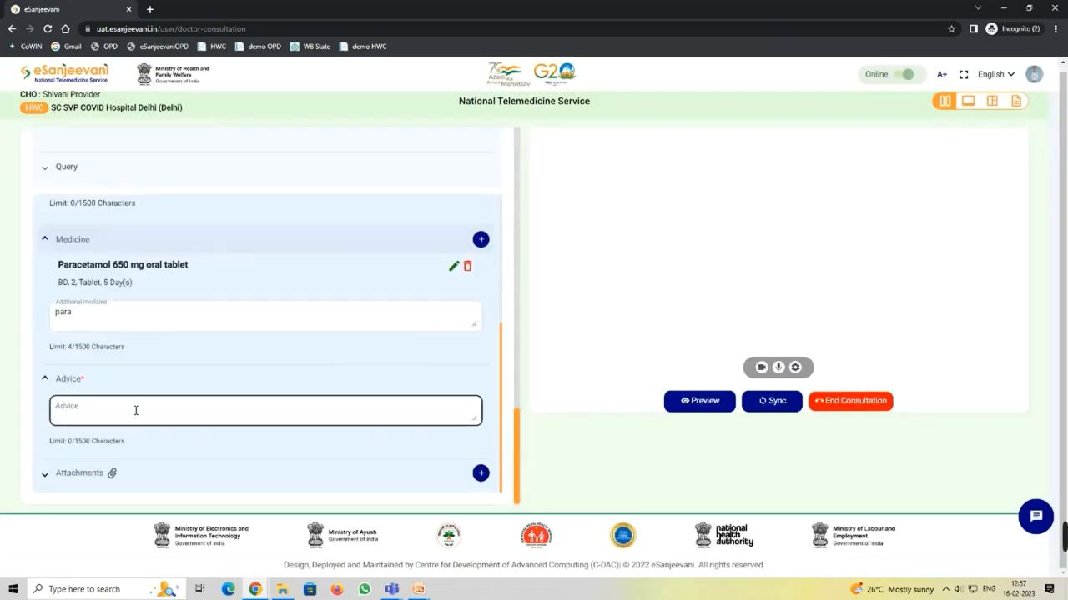
pyautogui.click(76, 408)
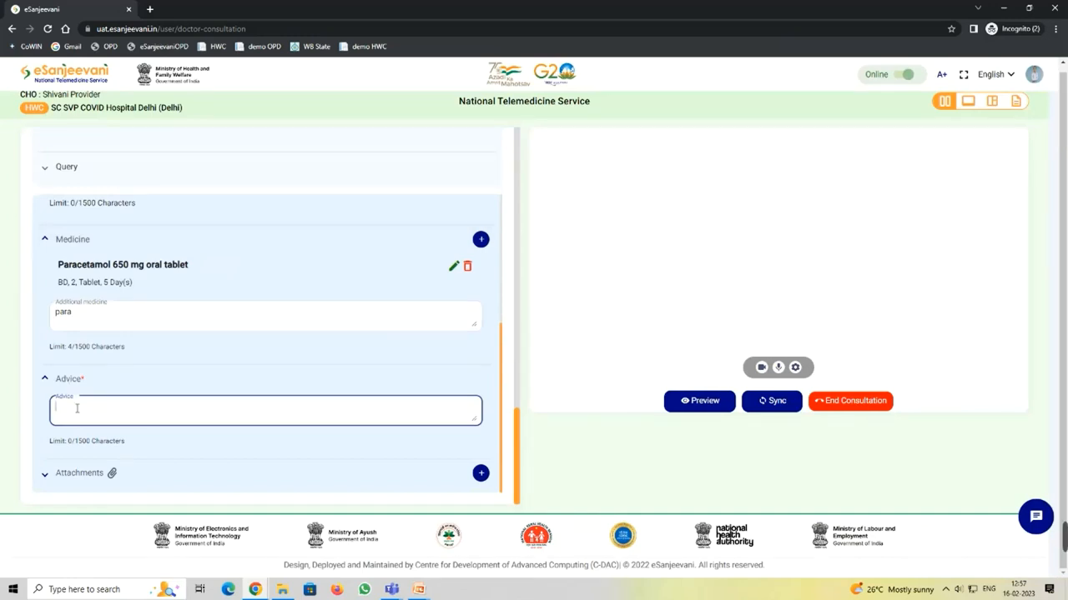
pyautogui.write('Take me')
pyautogui.scroll(3, 354, 317)
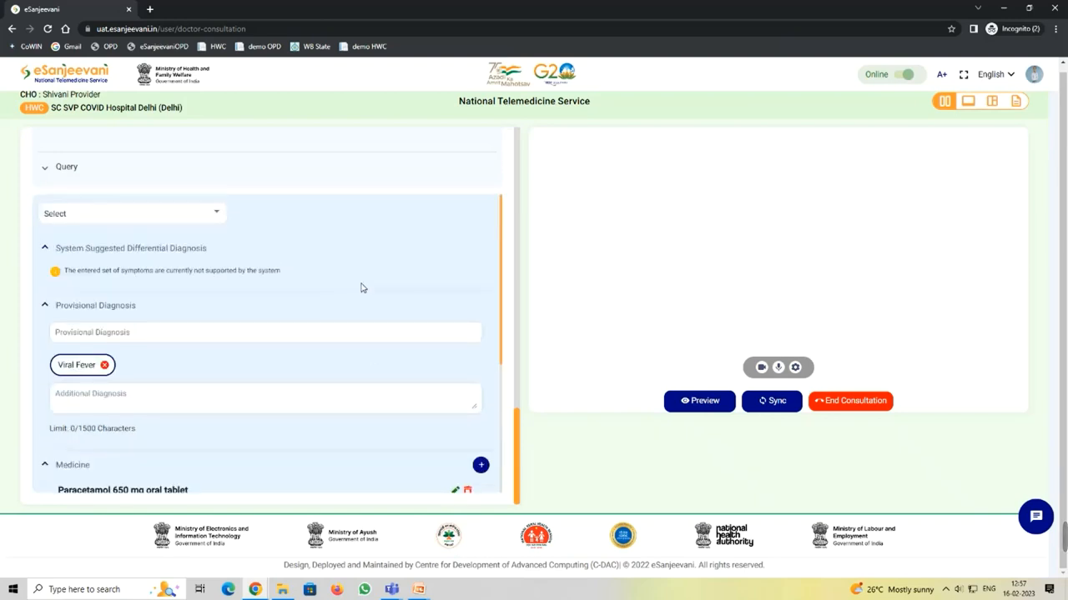
pyautogui.scroll(-3, 361, 308)
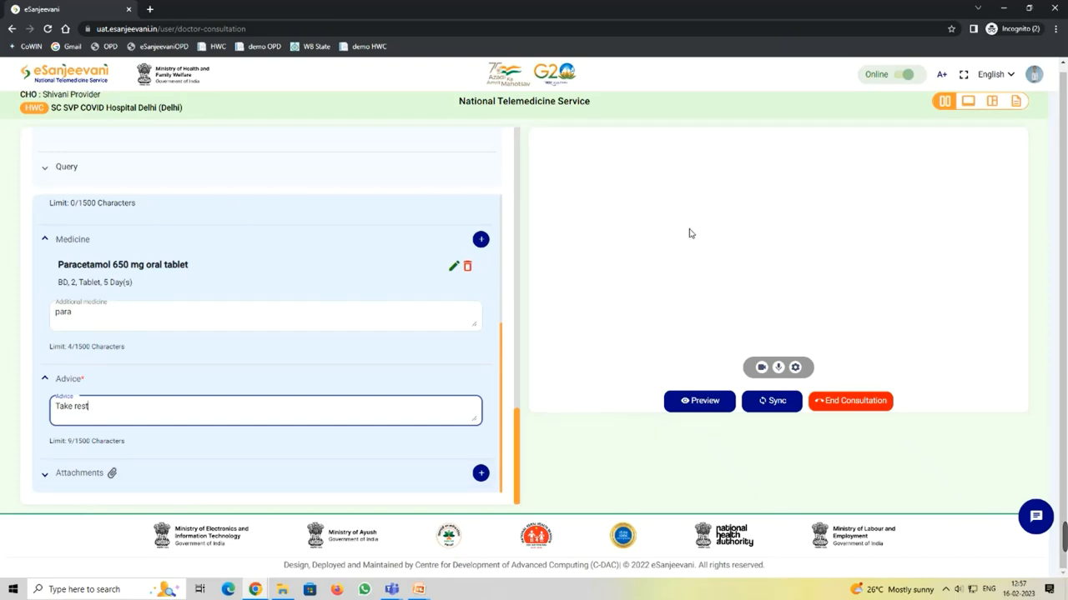
pyautogui.click(699, 401)
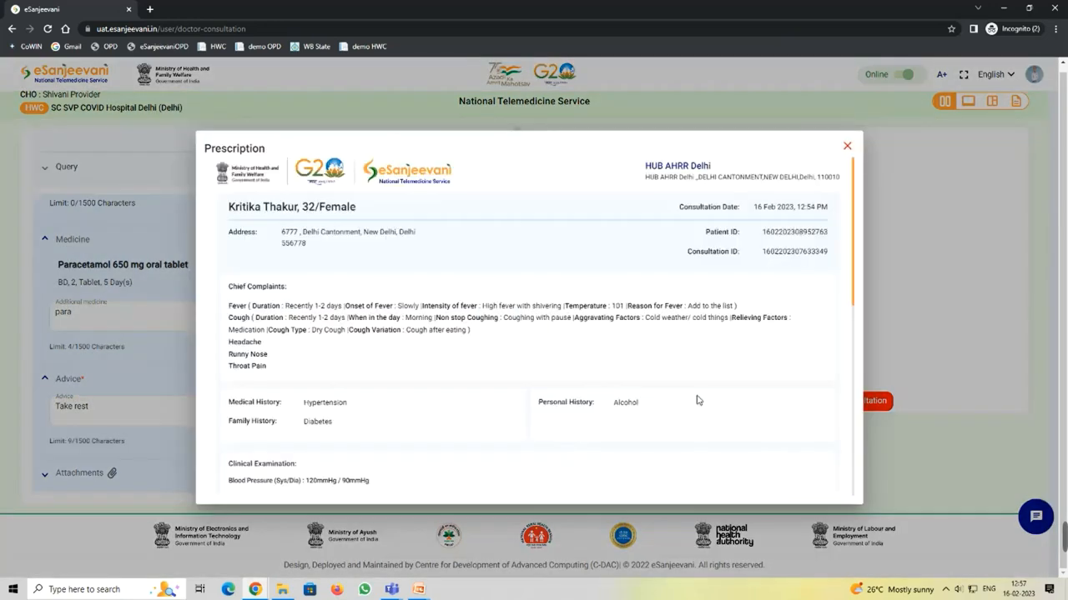
# Step: Review the prescription preview, close it, and sync the consultation data with the CHO
pyautogui.scroll(-3, 621, 317)
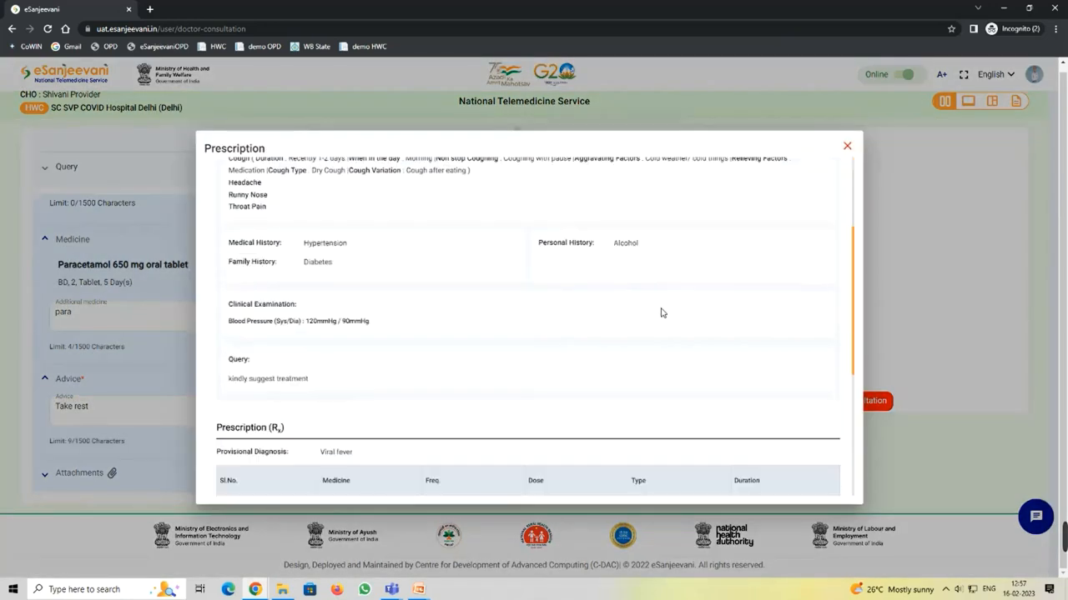
pyautogui.scroll(-3, 603, 300)
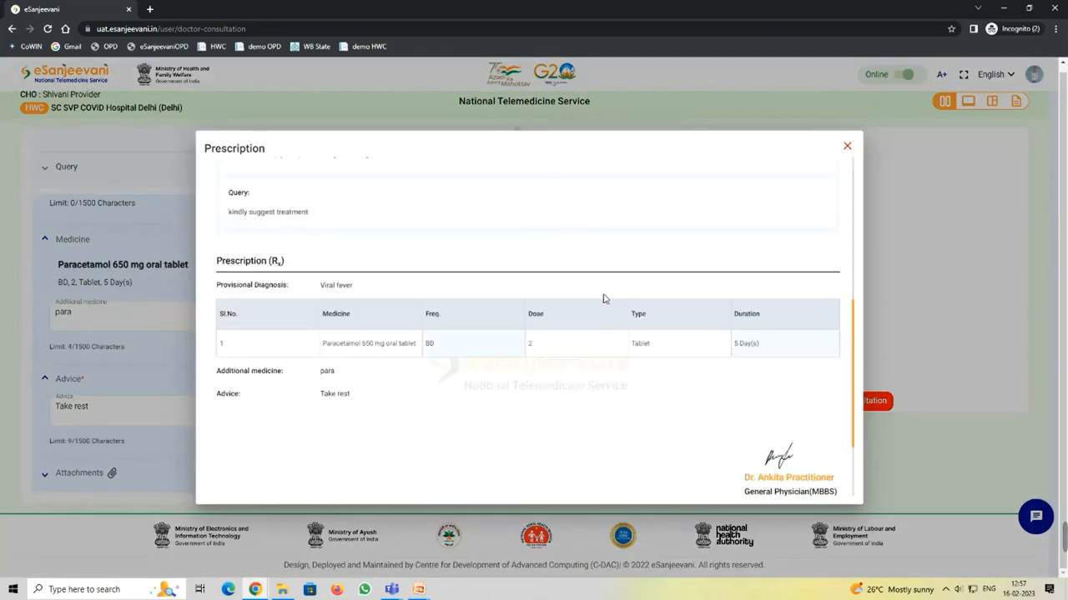
pyautogui.scroll(-1, 601, 374)
pyautogui.scroll(-2, 615, 357)
pyautogui.scroll(10, 742, 288)
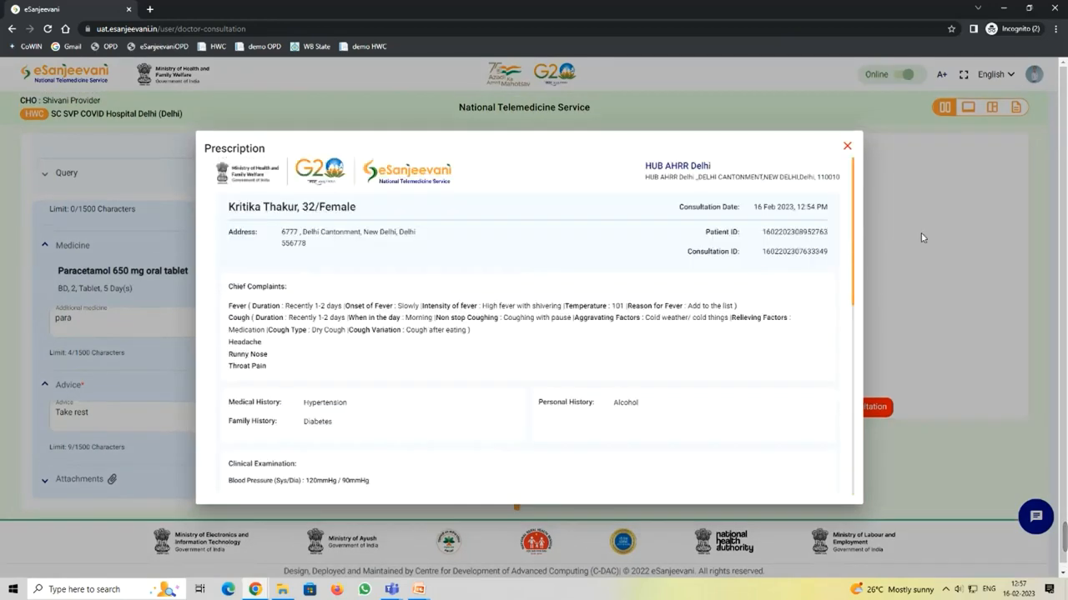
pyautogui.click(921, 247)
pyautogui.scroll(-1, 709, 333)
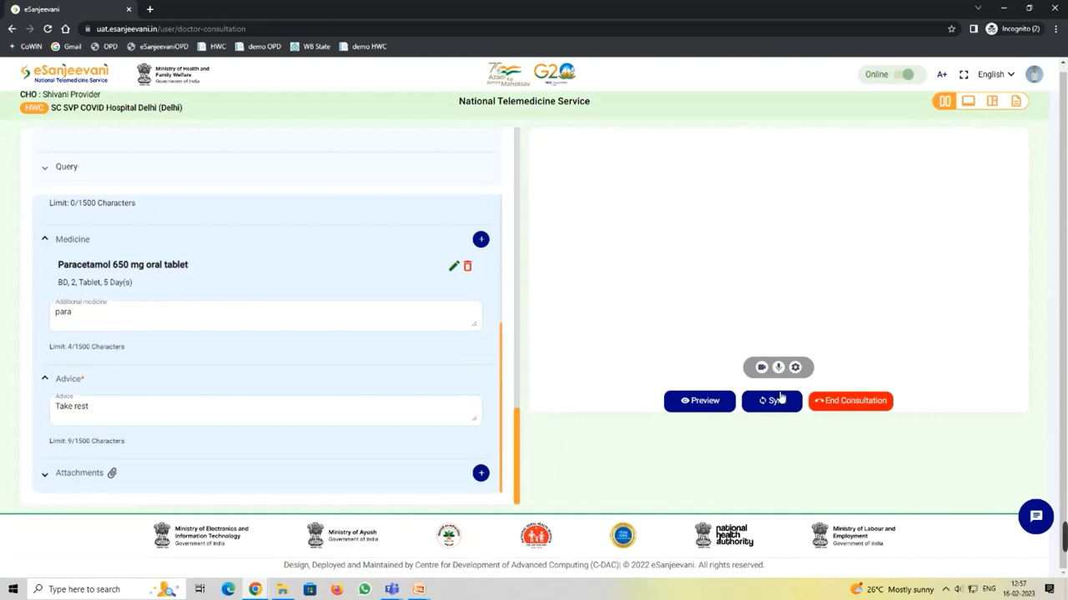
pyautogui.click(774, 403)
# Step: End the consultation with Send Prescription, confirming Yes
pyautogui.click(830, 402)
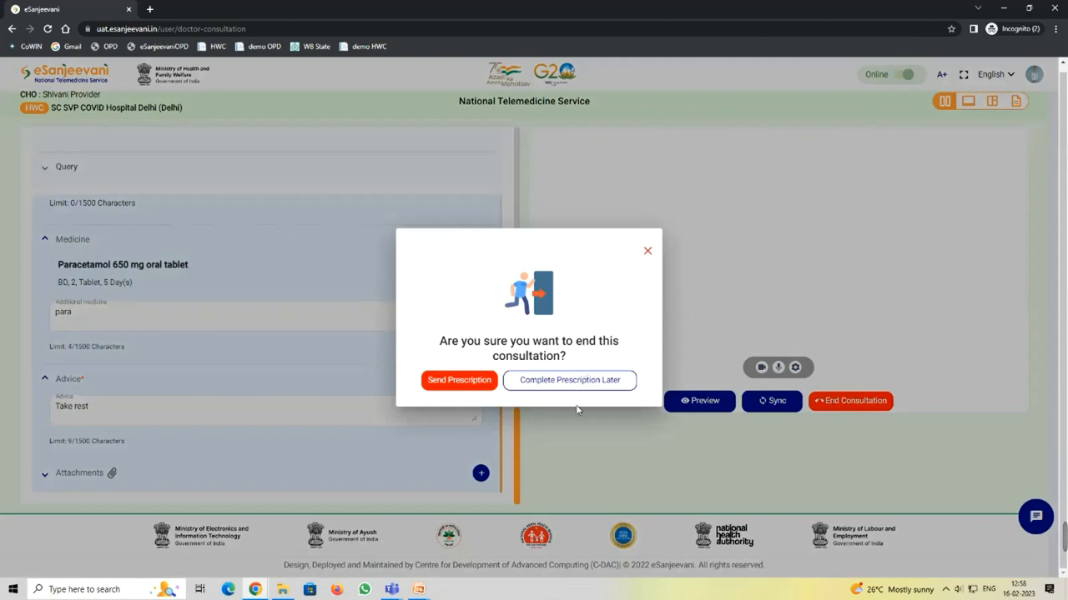
pyautogui.click(461, 385)
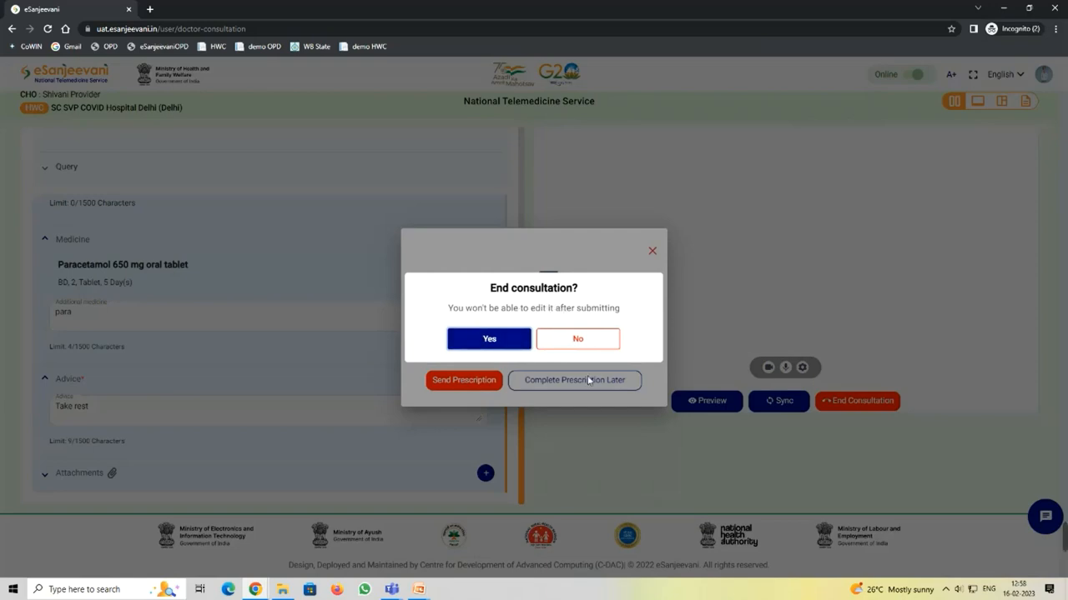
pyautogui.click(490, 339)
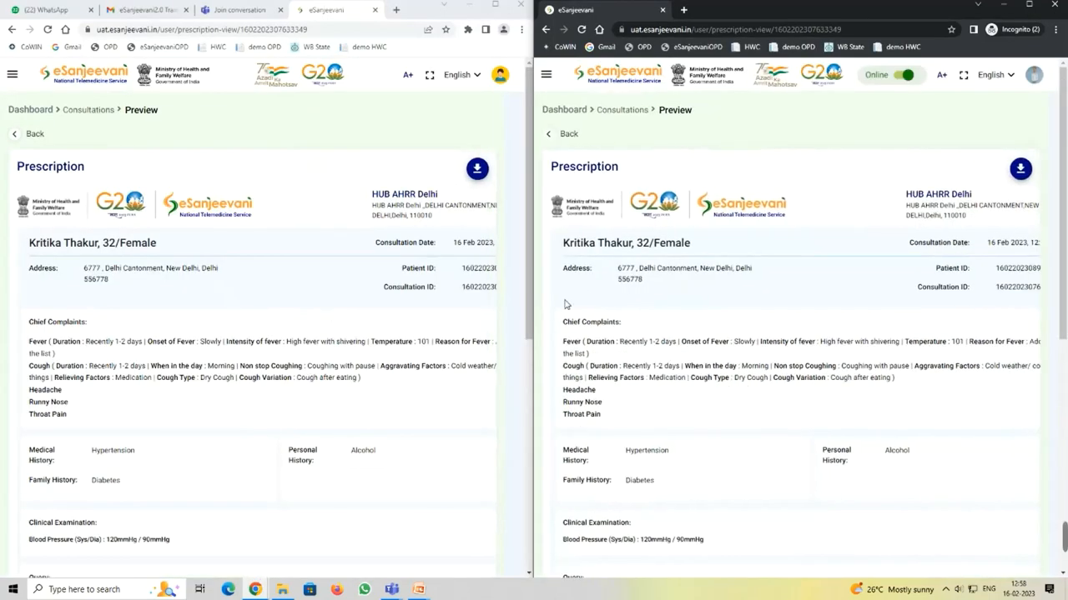
# Step: Check the Rx table in the CHO window's prescription, then download it as a PDF
pyautogui.scroll(-2, 400, 257)
pyautogui.scroll(-5, 401, 257)
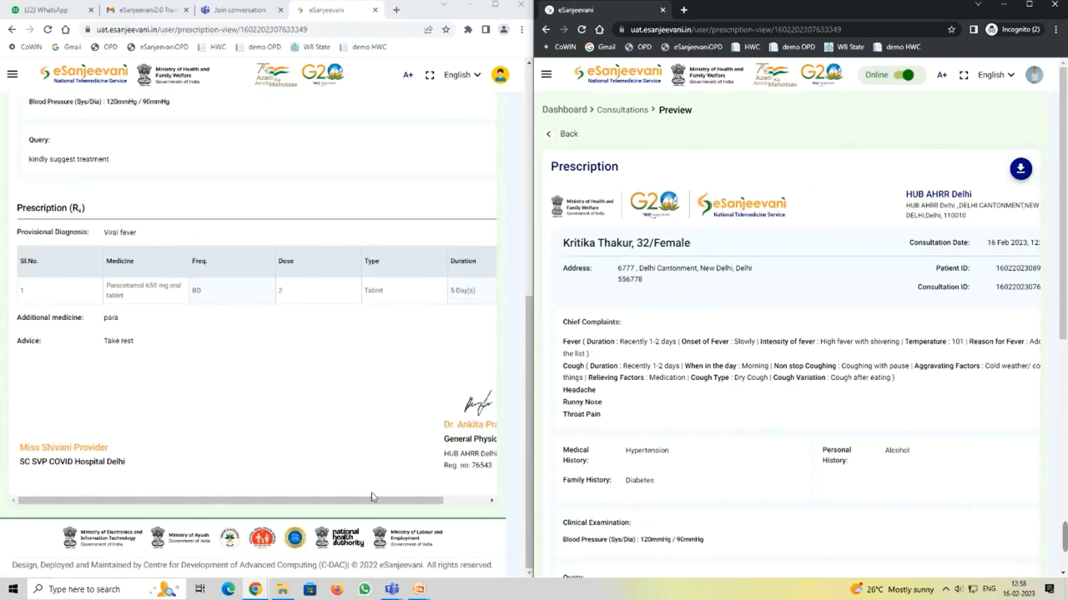
pyautogui.moveTo(371, 501); pyautogui.dragTo(345, 497)
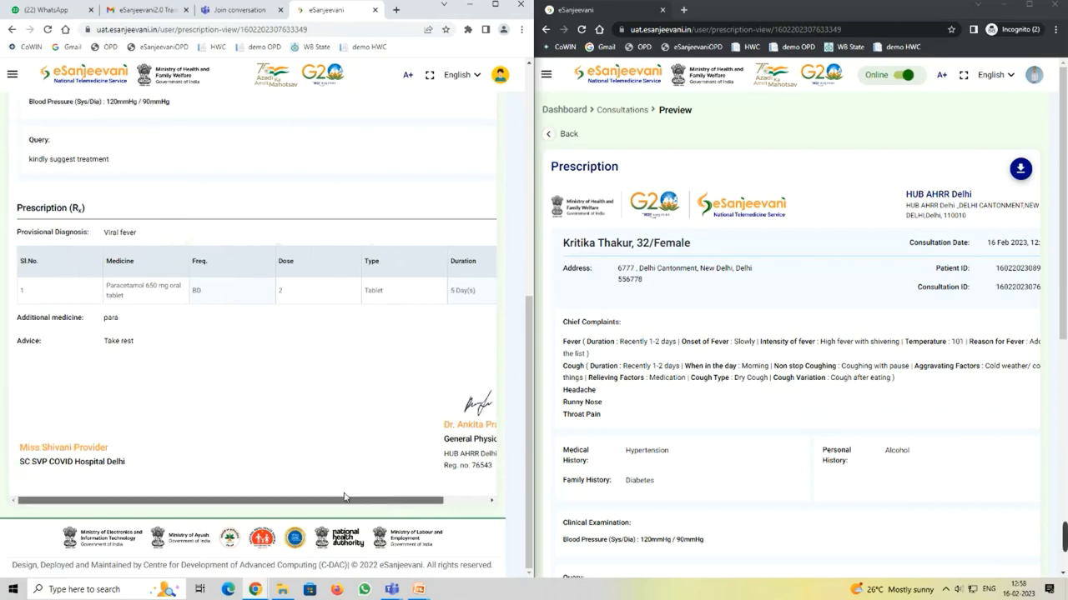
pyautogui.scroll(3, 341, 361)
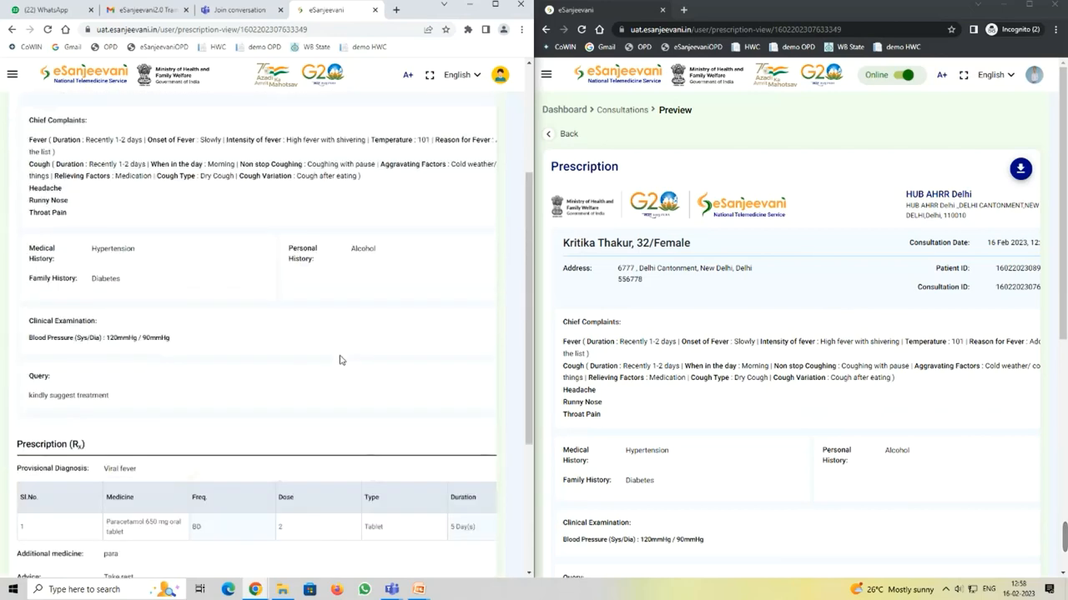
pyautogui.scroll(1, 342, 361)
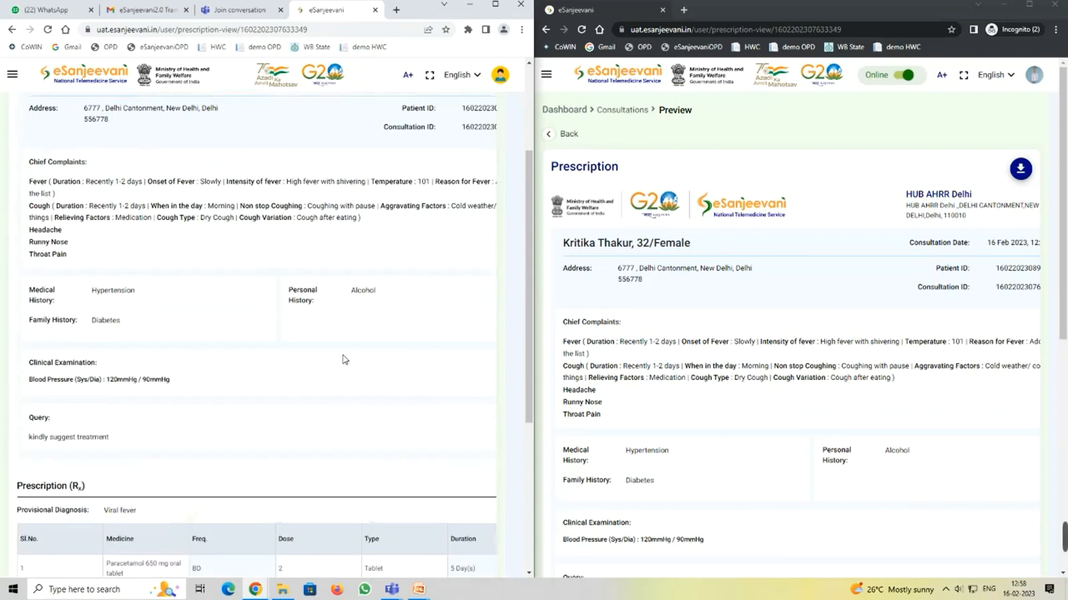
pyautogui.scroll(3, 473, 263)
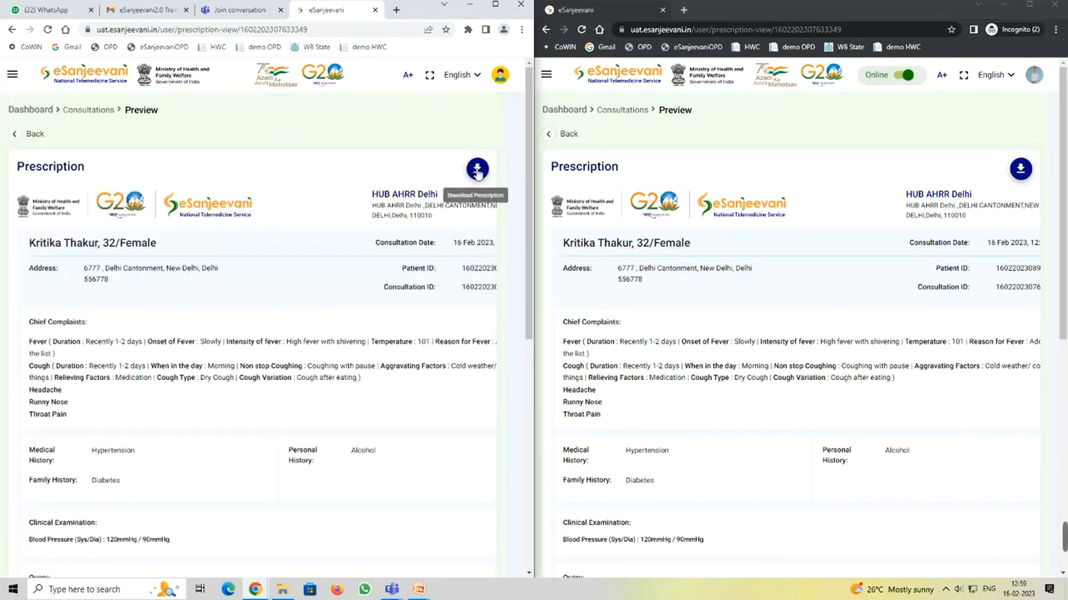
pyautogui.click(477, 170)
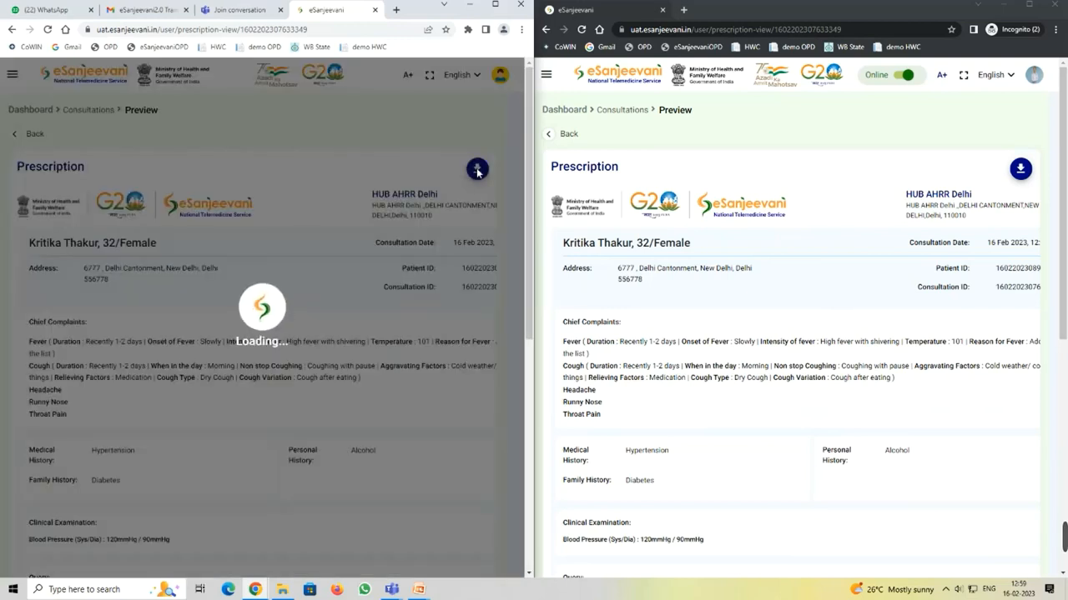